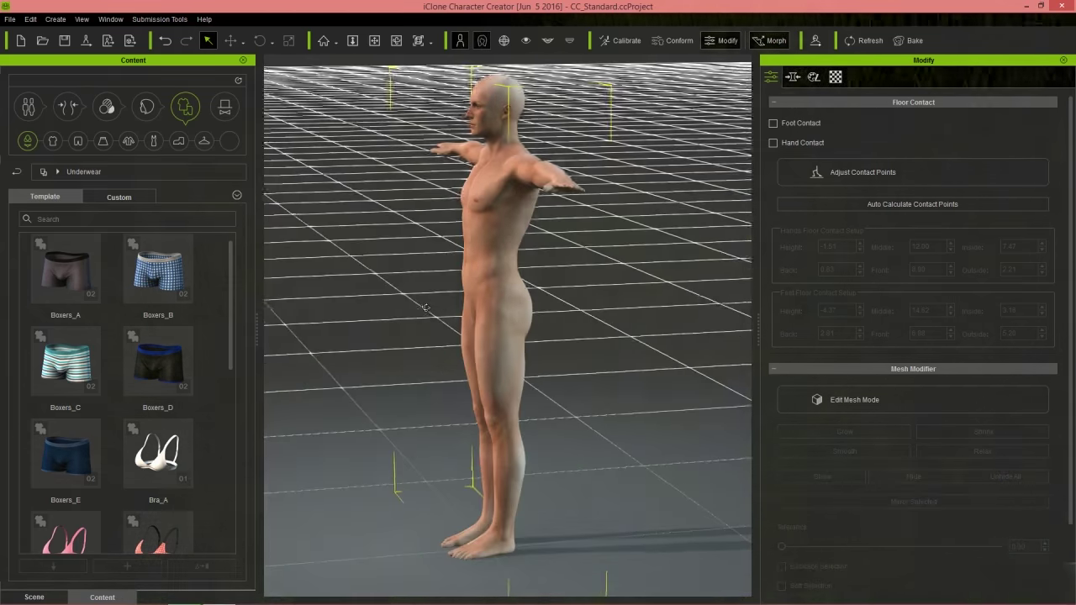
pyautogui.moveTo(425, 308); pyautogui.dragTo(550, 305, button='right')
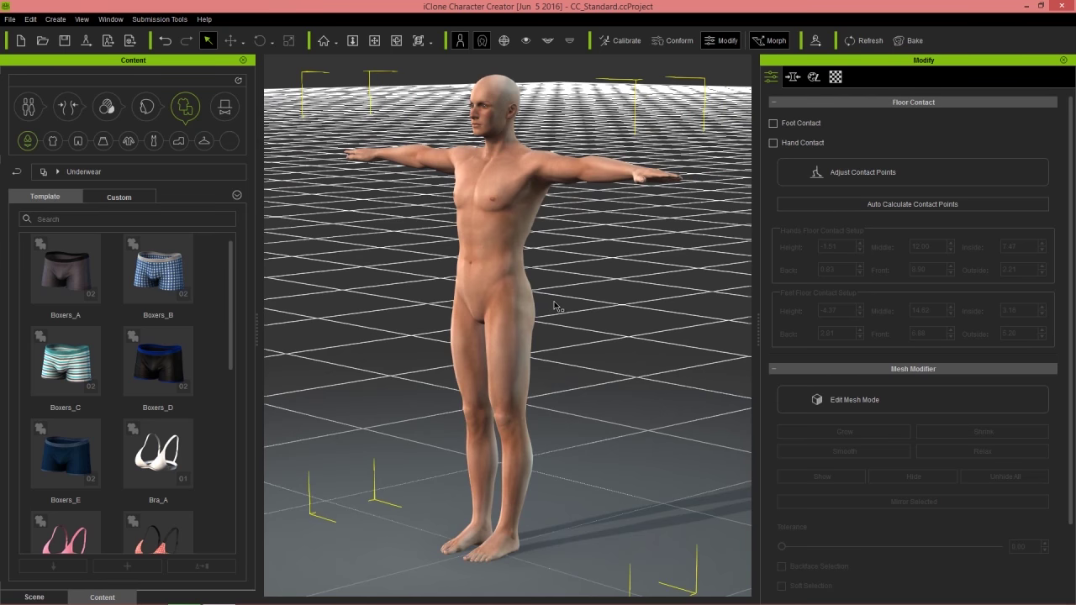
pyautogui.moveTo(552, 304); pyautogui.dragTo(720, 229, button='right')
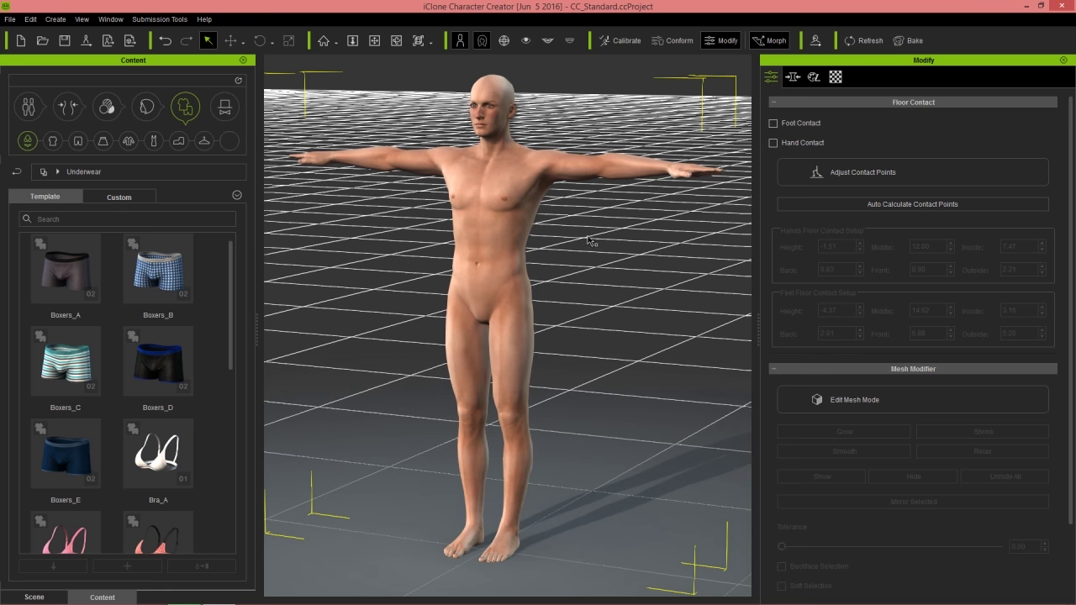
pyautogui.moveTo(468, 270); pyautogui.dragTo(425, 286, button='right')
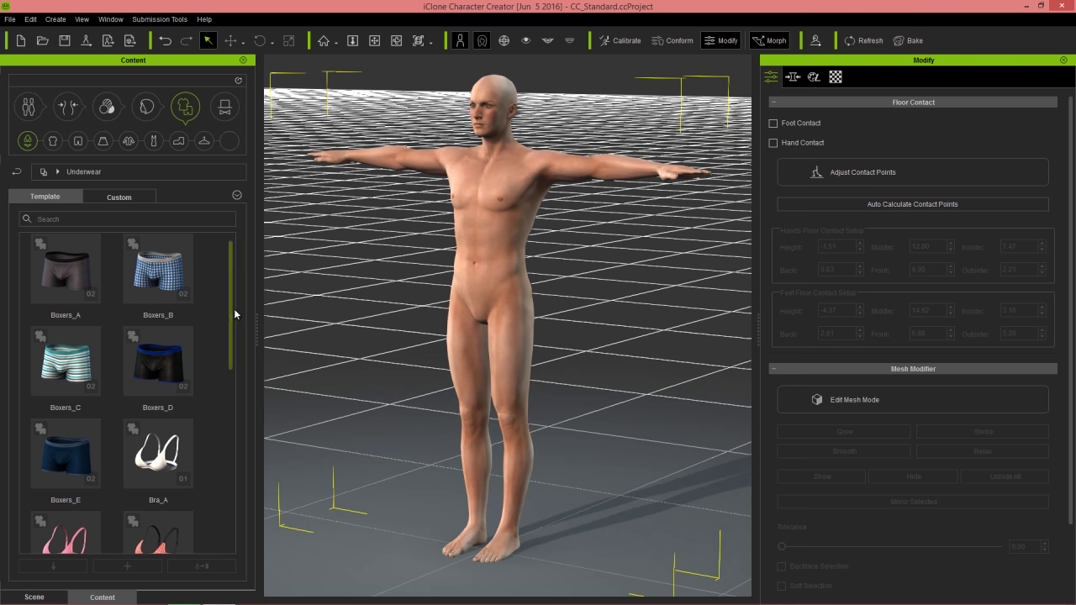
pyautogui.moveTo(230, 309); pyautogui.dragTo(226, 275)
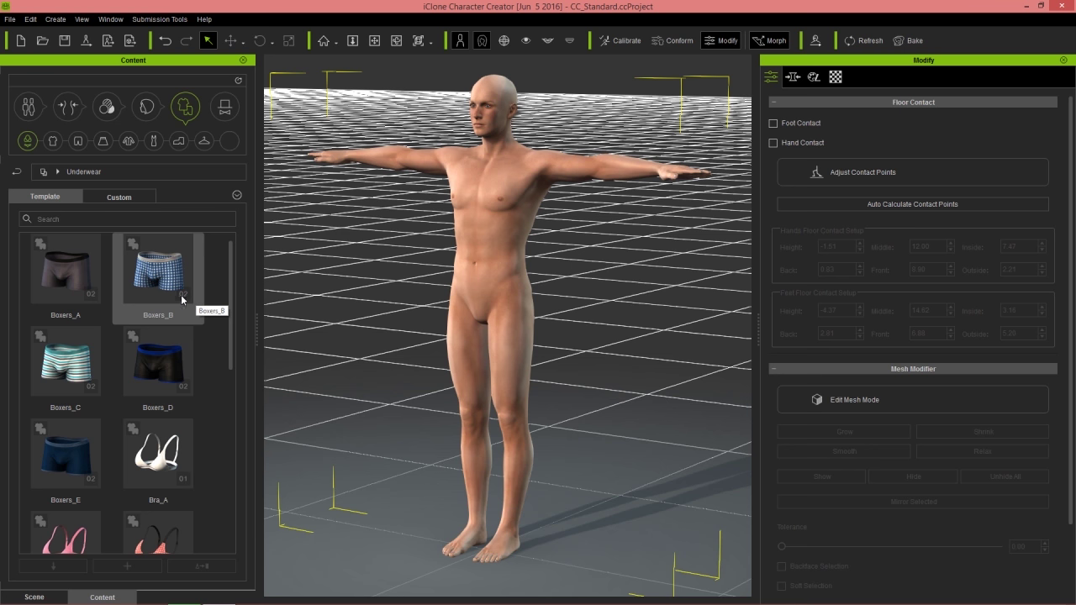
pyautogui.scroll(-1, 227, 311)
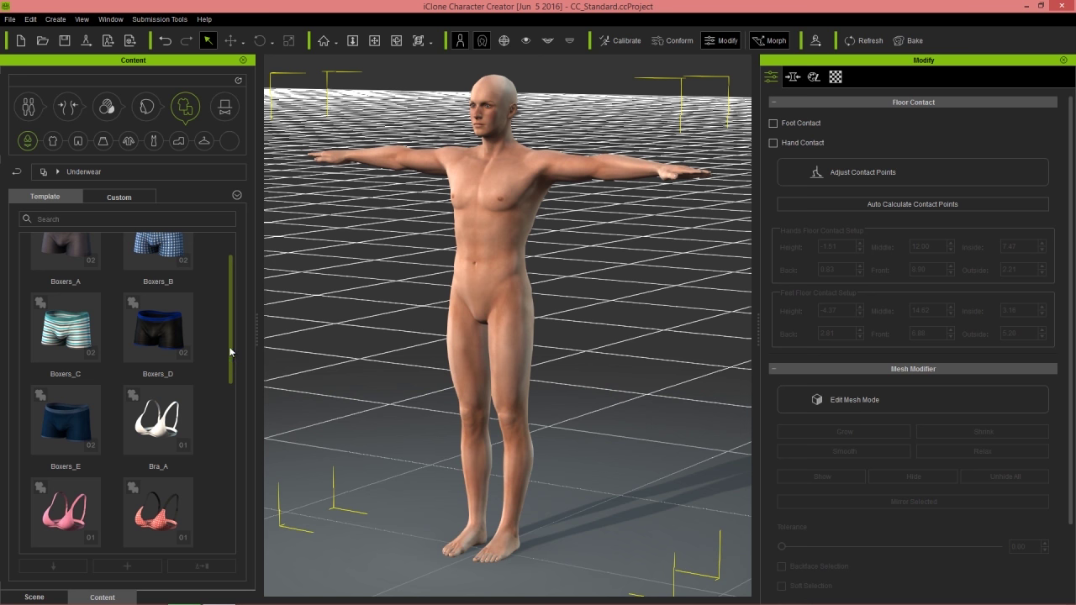
pyautogui.scroll(1, 227, 299)
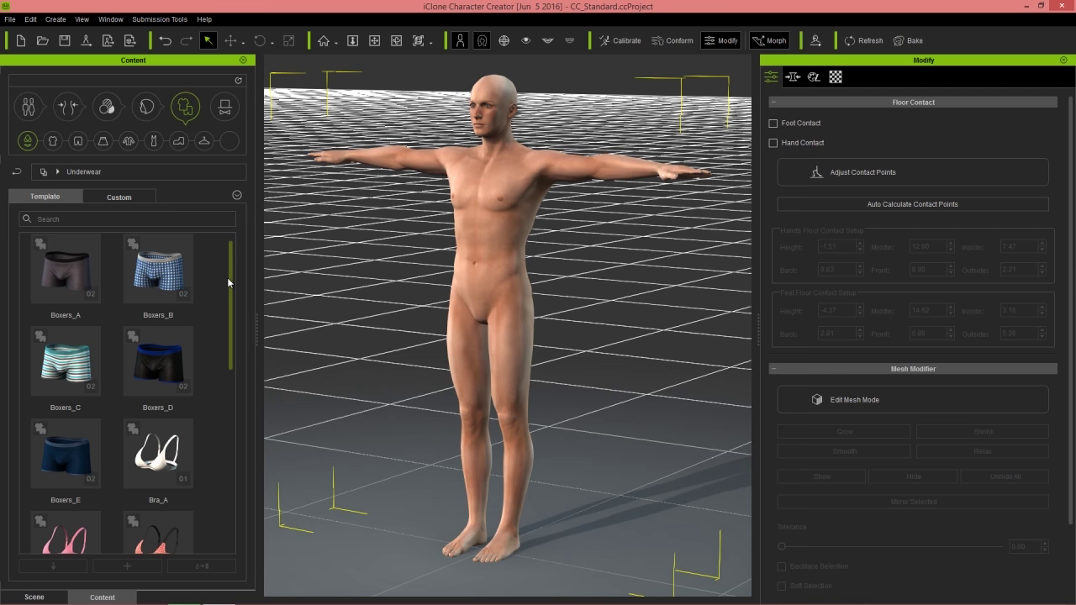
pyautogui.moveTo(406, 362); pyautogui.dragTo(401, 376, button='right')
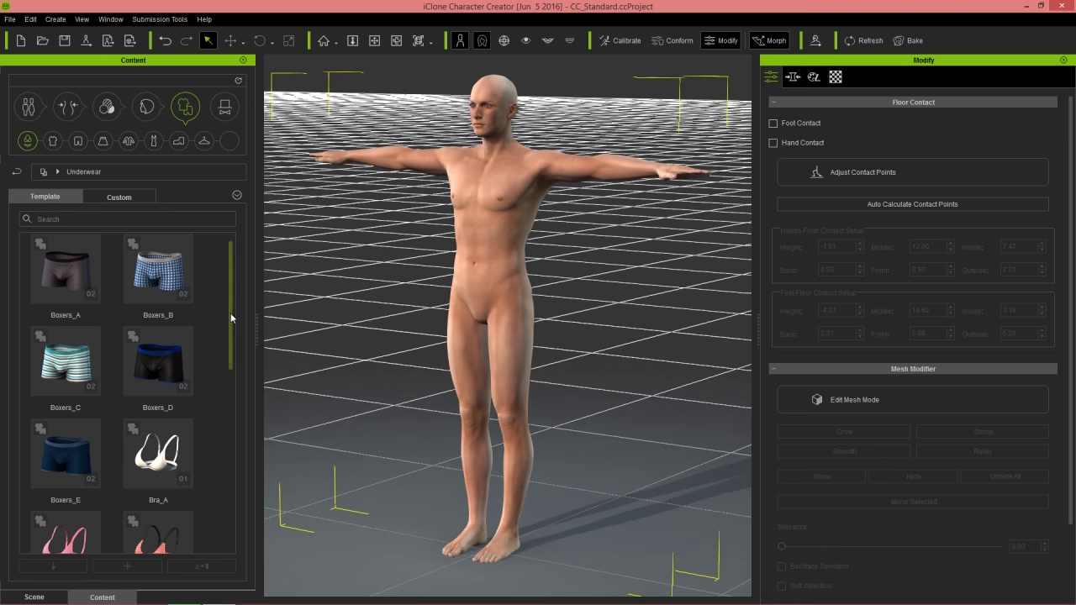
# - Put the Boxers_A underwear on the male character
pyautogui.doubleClick(79, 266)
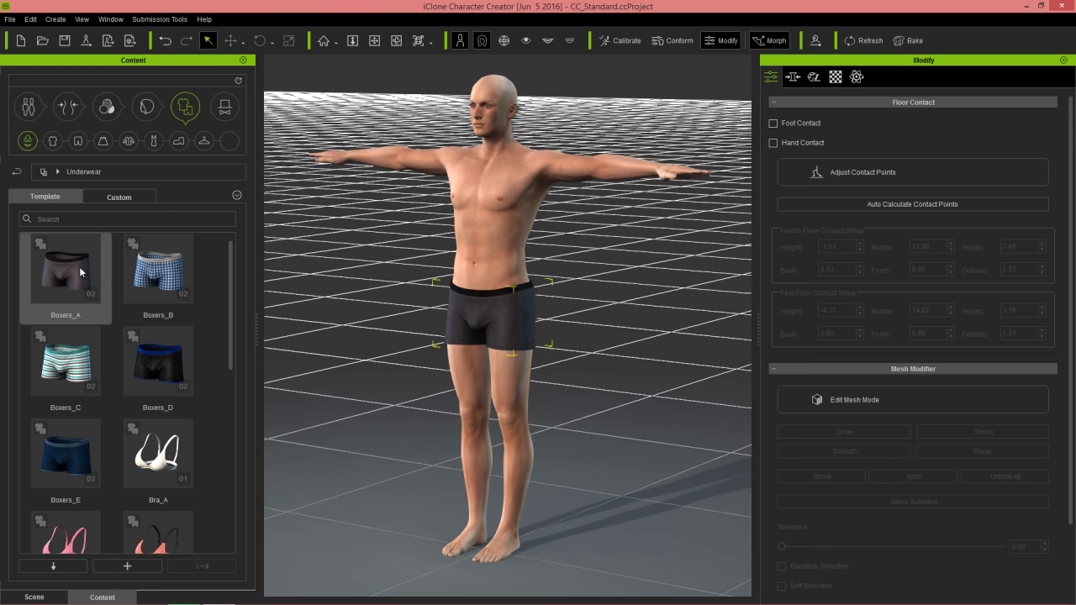
pyautogui.moveTo(427, 312); pyautogui.dragTo(555, 279, button='right')
pyautogui.moveTo(370, 304); pyautogui.dragTo(625, 289, button='right')
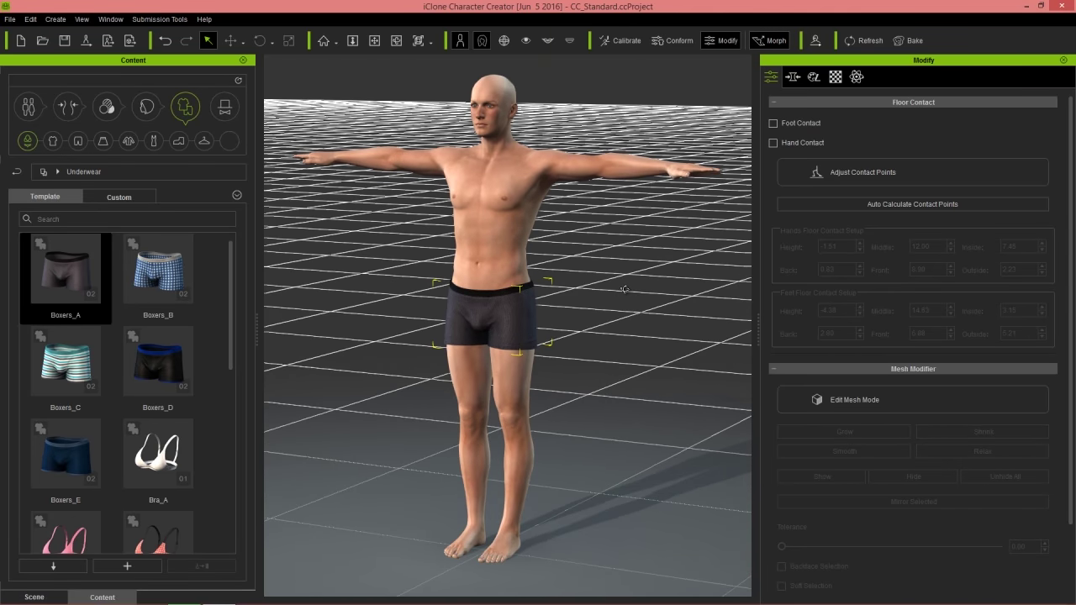
# - Dress the character in the Jeans_A pants
pyautogui.click(78, 141)
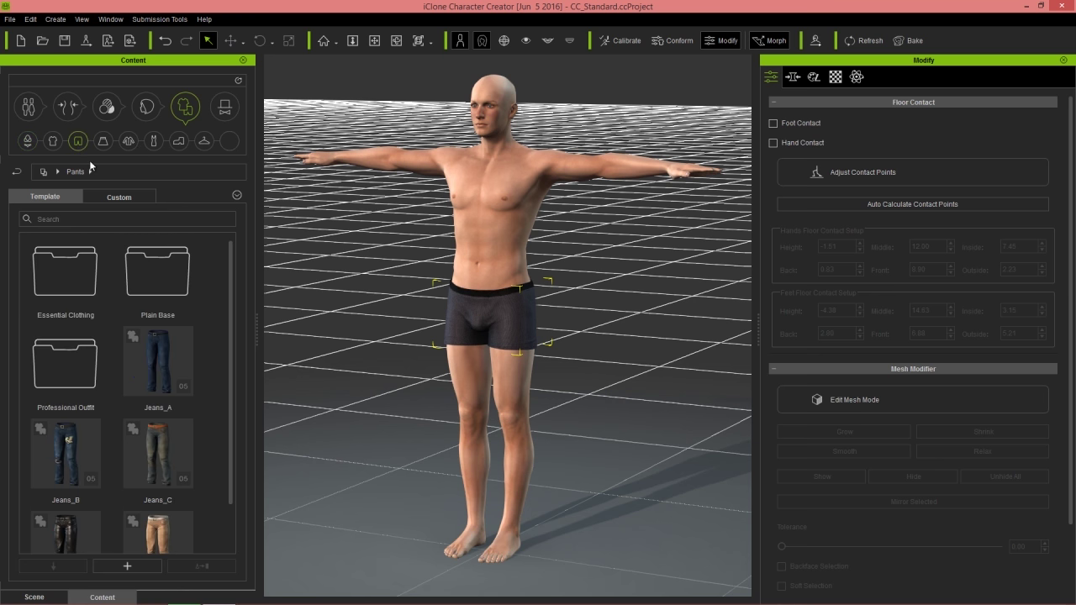
pyautogui.scroll(-1, 229, 340)
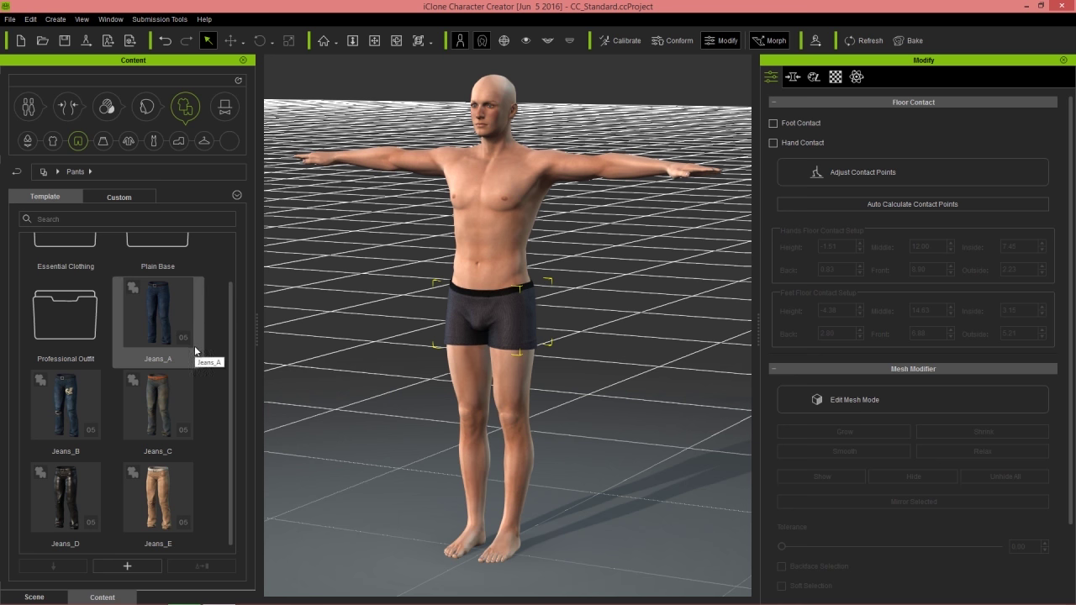
pyautogui.moveTo(200, 354); pyautogui.dragTo(553, 309)
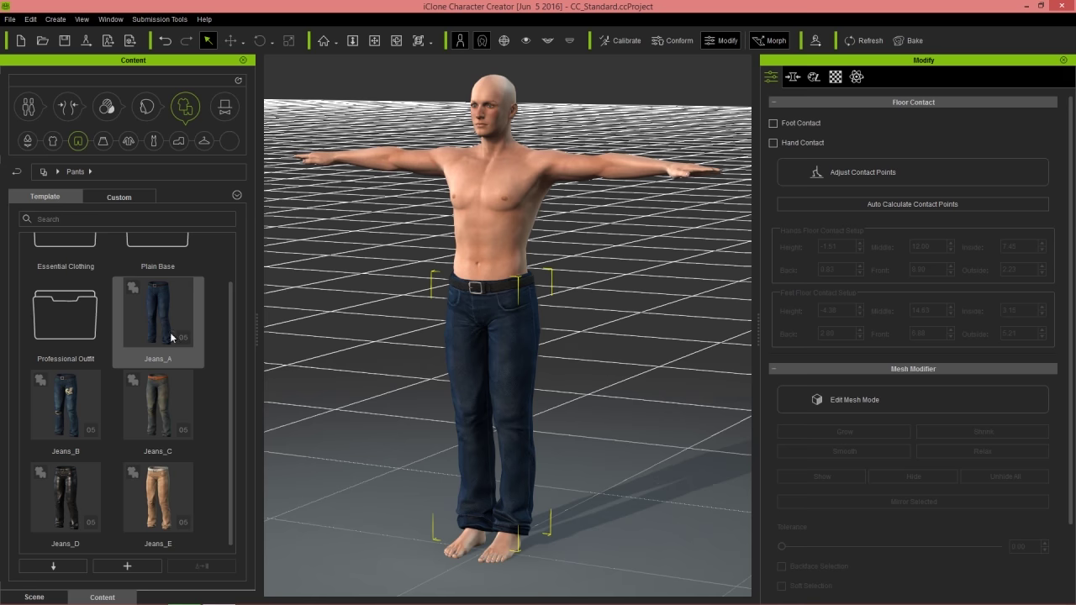
pyautogui.moveTo(577, 367); pyautogui.dragTo(604, 370, button='right')
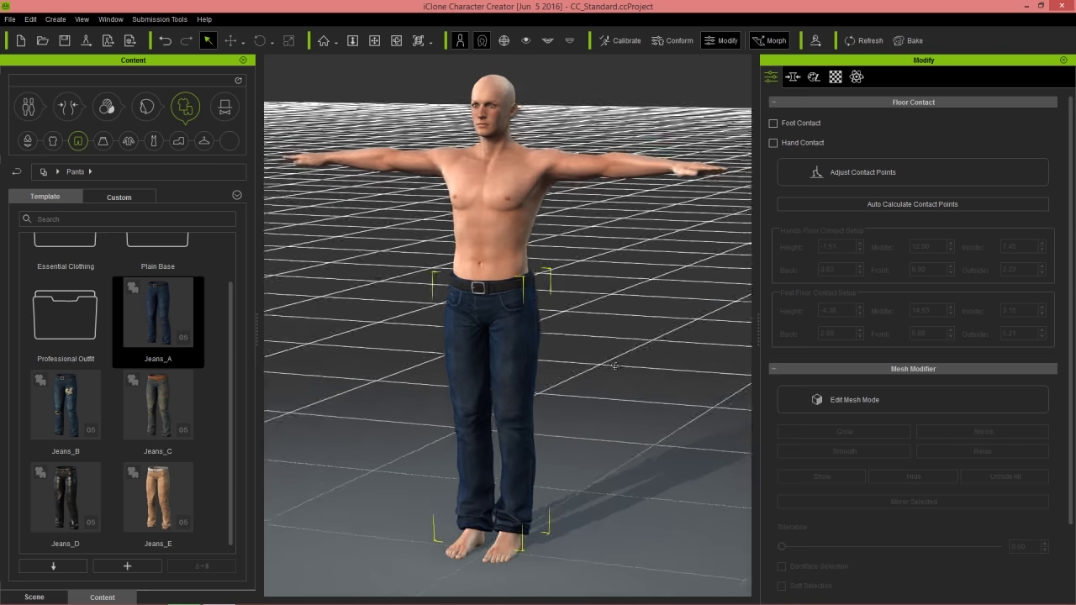
# - Add Shirt_A from the shirts collection to the character's upper body
pyautogui.scroll(4, 601, 361)
pyautogui.moveTo(536, 332)
pyautogui.mouseDown(button='middle')
pyautogui.moveTo(524, 385)
pyautogui.moveTo(530, 312)
pyautogui.mouseUp(button='middle')
pyautogui.moveTo(530, 311); pyautogui.dragTo(545, 290, button='right')
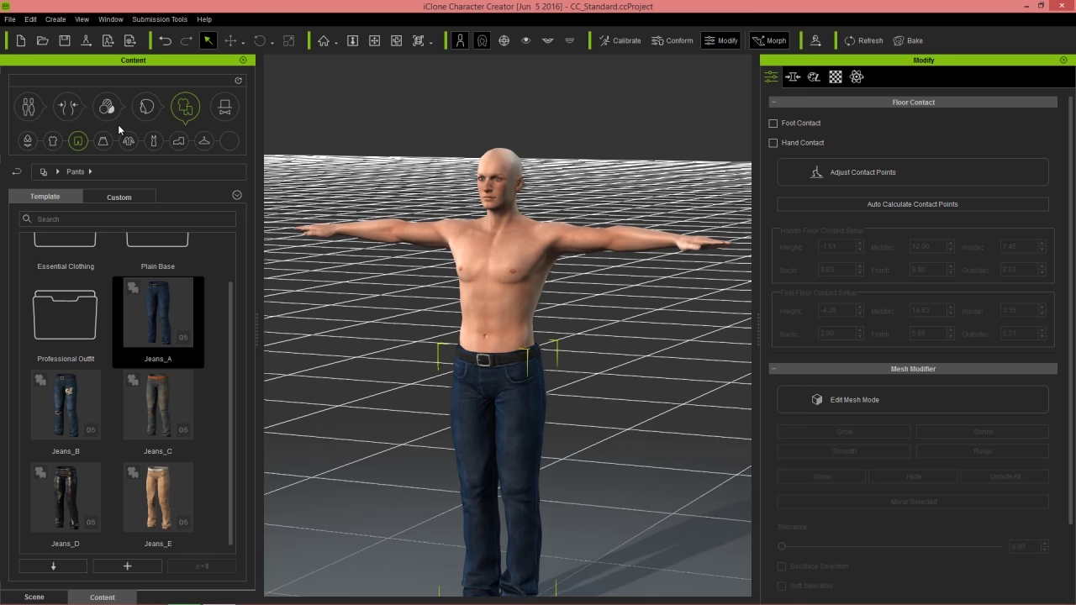
pyautogui.click(52, 141)
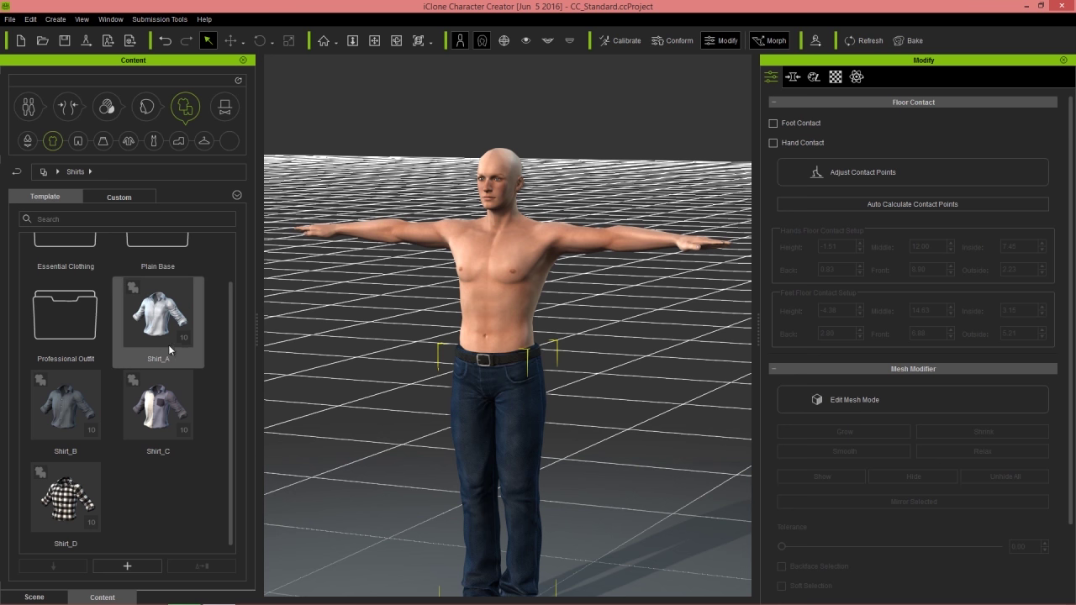
pyautogui.moveTo(185, 342); pyautogui.dragTo(230, 332)
pyautogui.scroll(2, 229, 333)
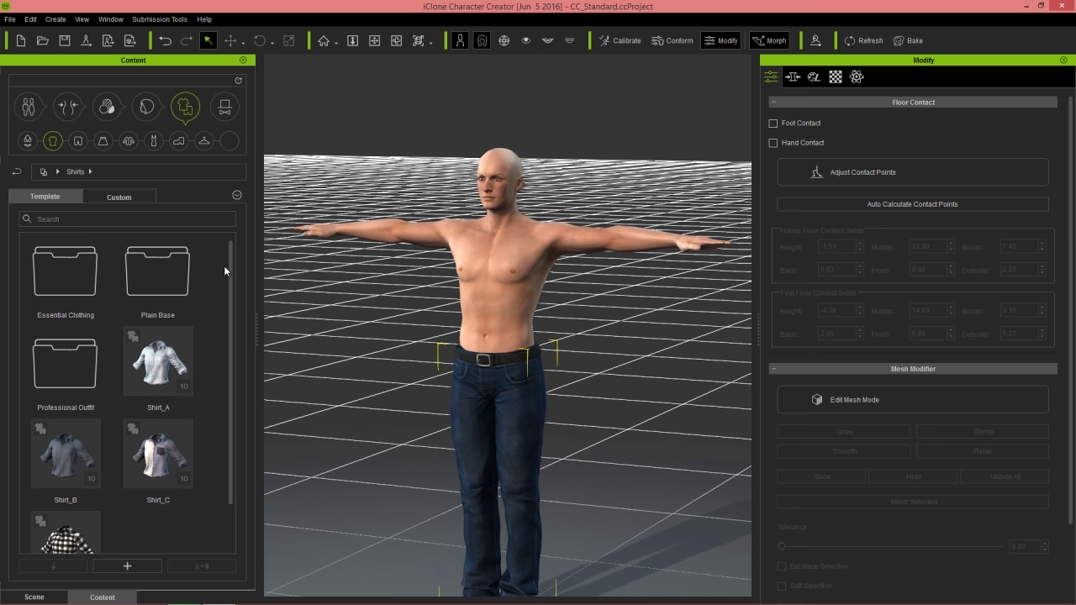
pyautogui.doubleClick(160, 357)
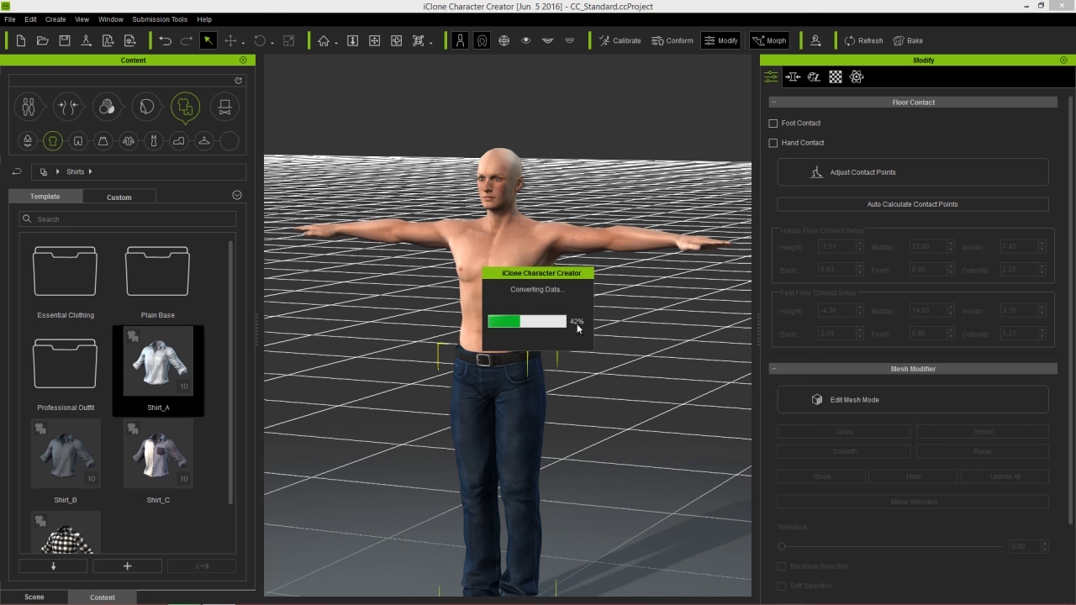
pyautogui.scroll(5, 559, 412)
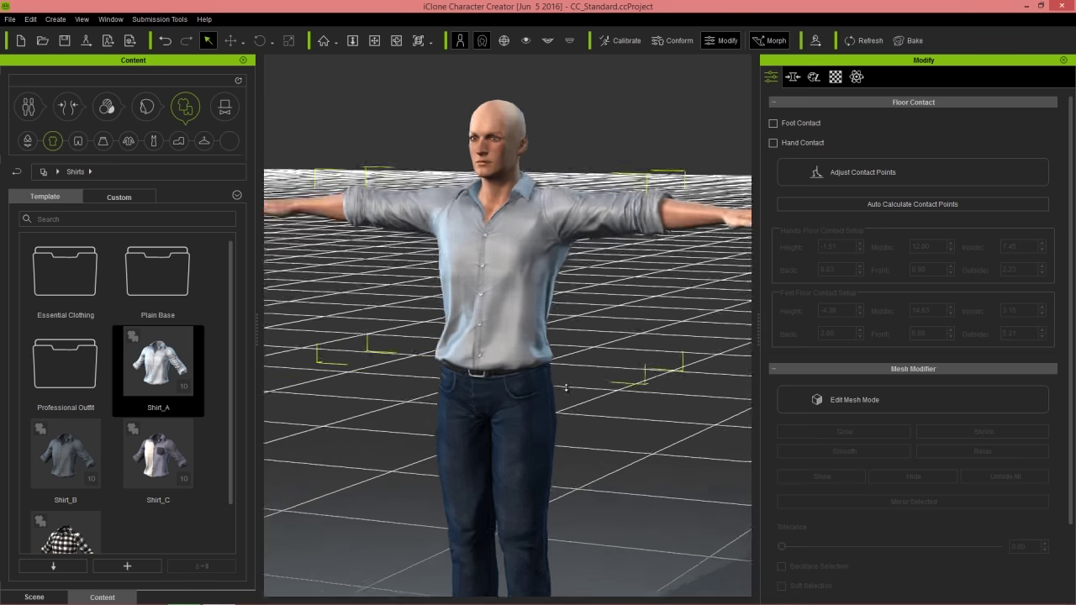
pyautogui.moveTo(509, 420); pyautogui.dragTo(490, 359, button='right')
pyautogui.scroll(-5, 490, 359)
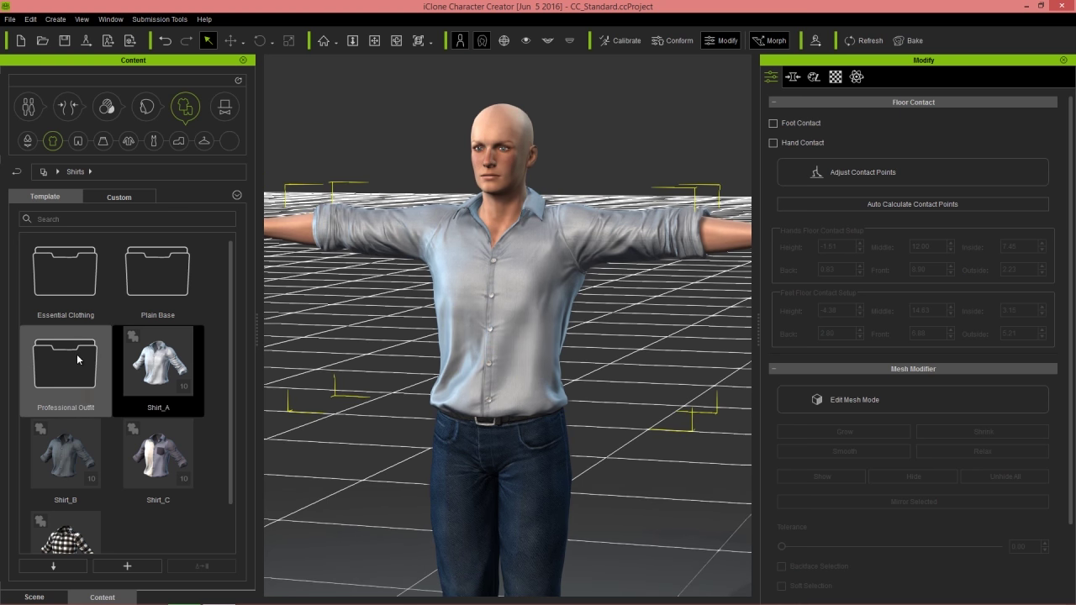
# - Add Tank Top_A from the Essential Clothing shirts under the shirt and examine the overlap at the waist
pyautogui.doubleClick(67, 273)
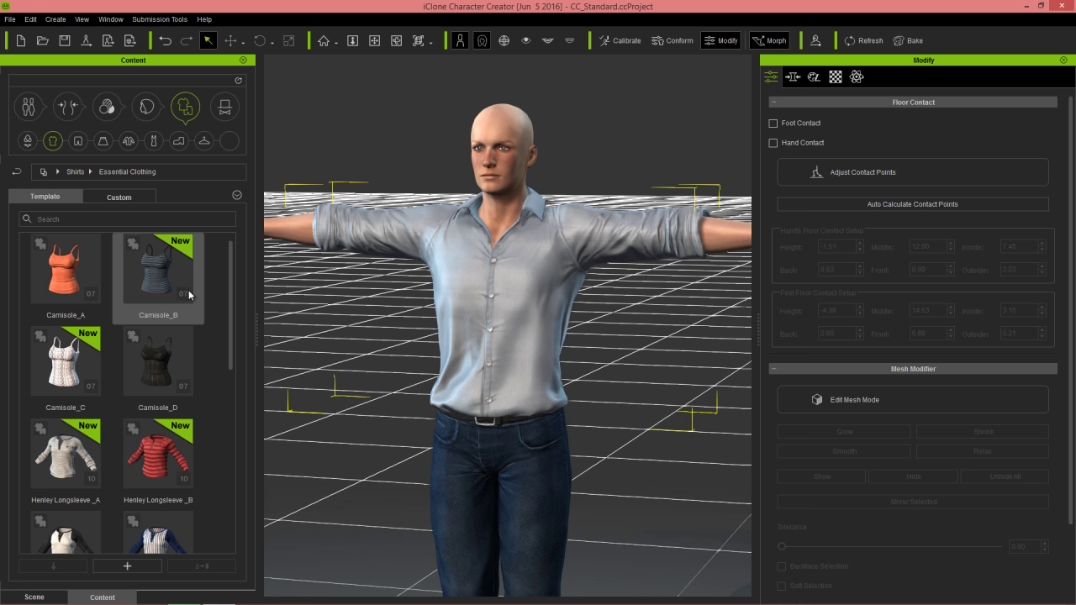
pyautogui.moveTo(226, 273); pyautogui.dragTo(242, 379)
pyautogui.doubleClick(69, 365)
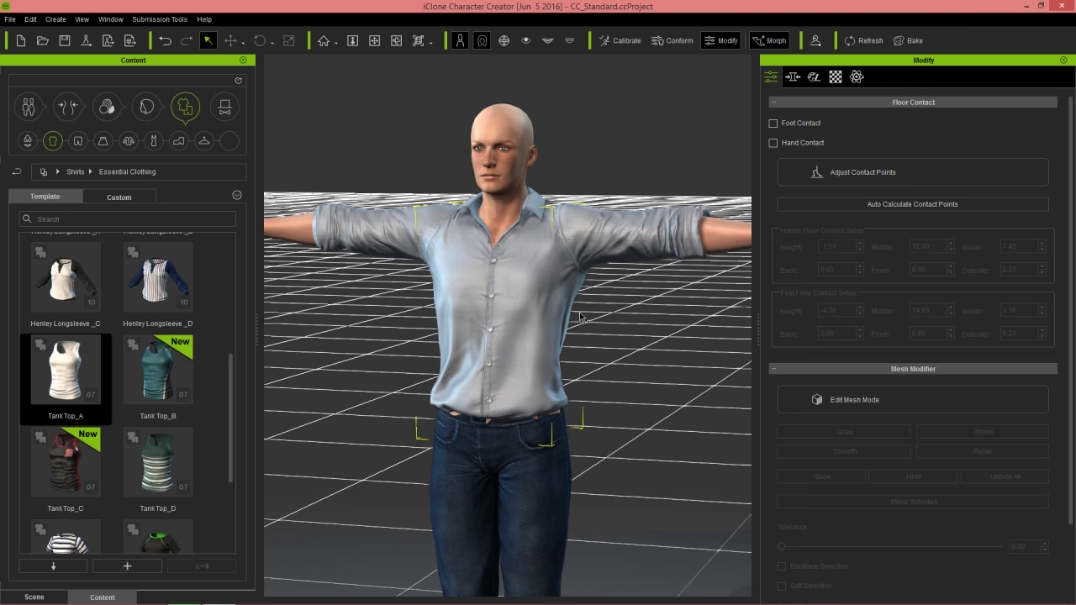
pyautogui.moveTo(668, 338); pyautogui.dragTo(618, 381, button='right')
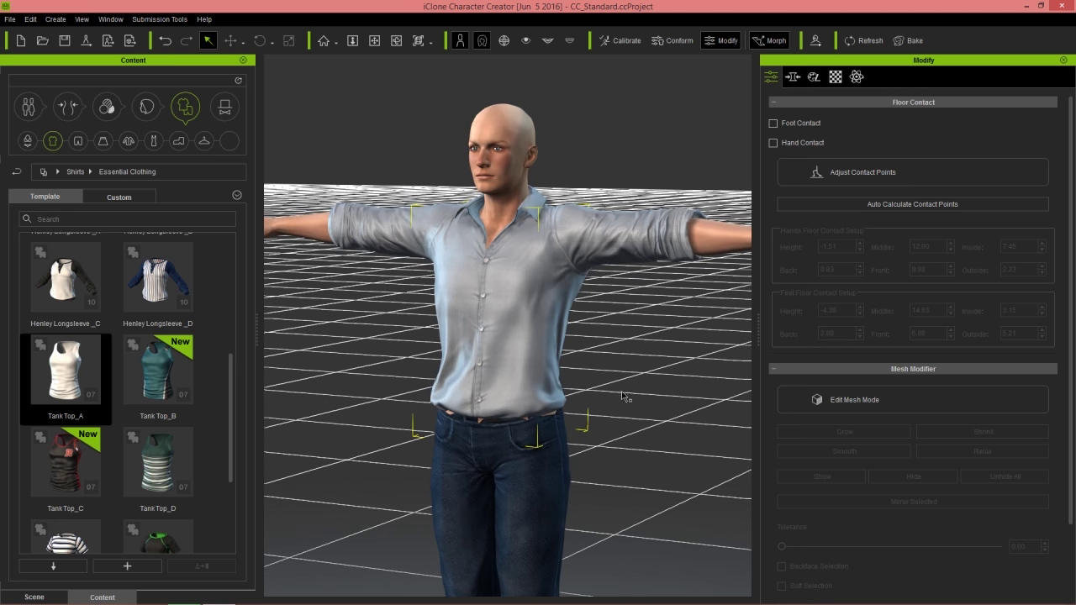
pyautogui.scroll(5, 618, 380)
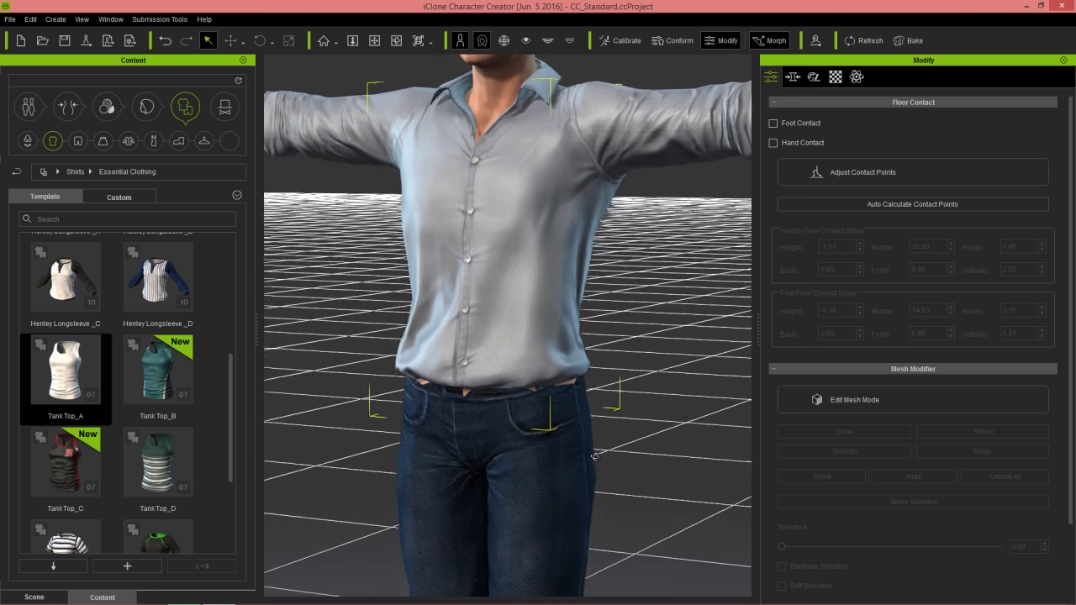
pyautogui.scroll(6, 594, 457)
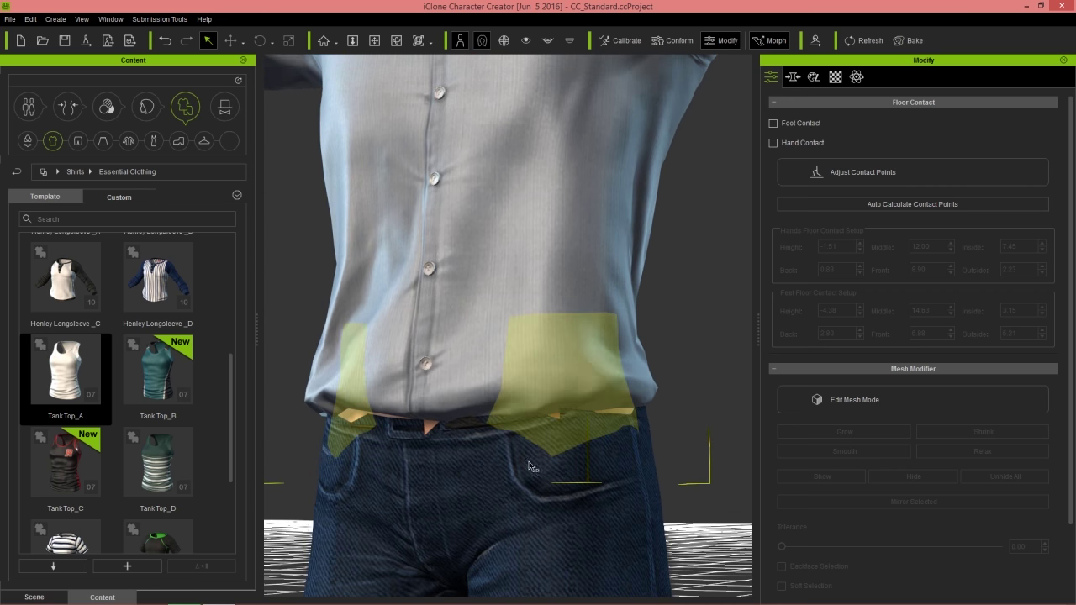
pyautogui.scroll(-3, 542, 449)
pyautogui.moveTo(542, 450); pyautogui.dragTo(526, 380, button='right')
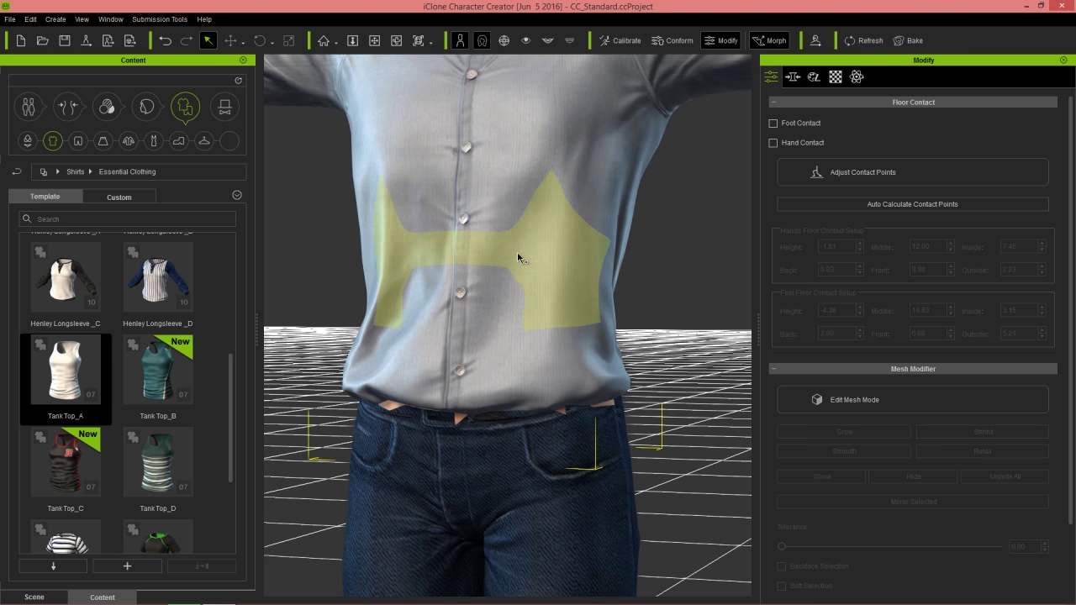
# - Select the tank top beneath the shirt and turn off Hide Inner Mesh in its Conform Clothing settings
pyautogui.rightClick(488, 229)
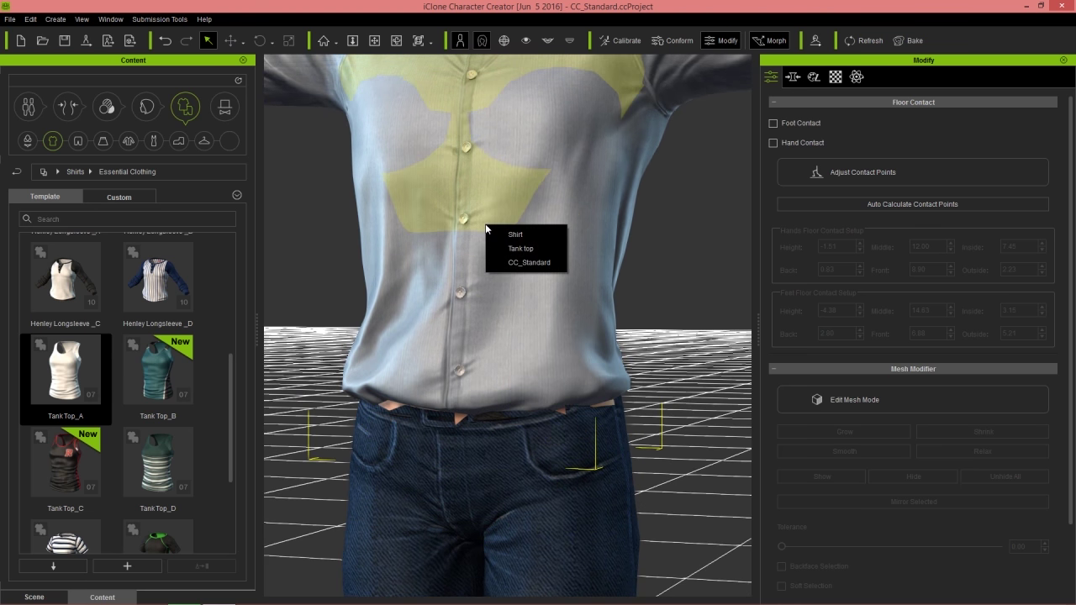
pyautogui.click(523, 249)
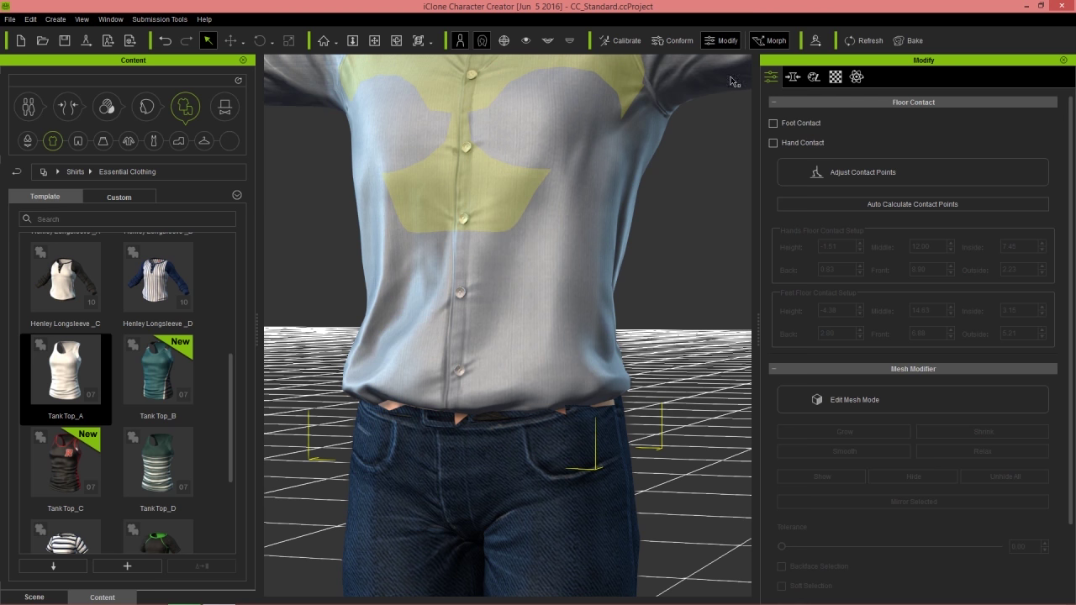
pyautogui.click(682, 42)
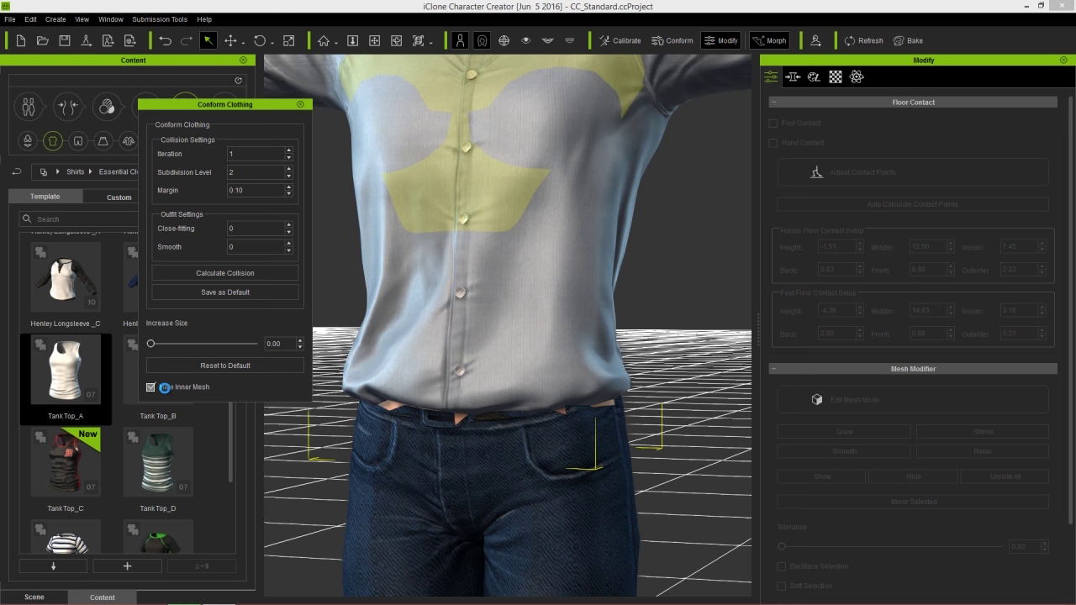
pyautogui.click(165, 387)
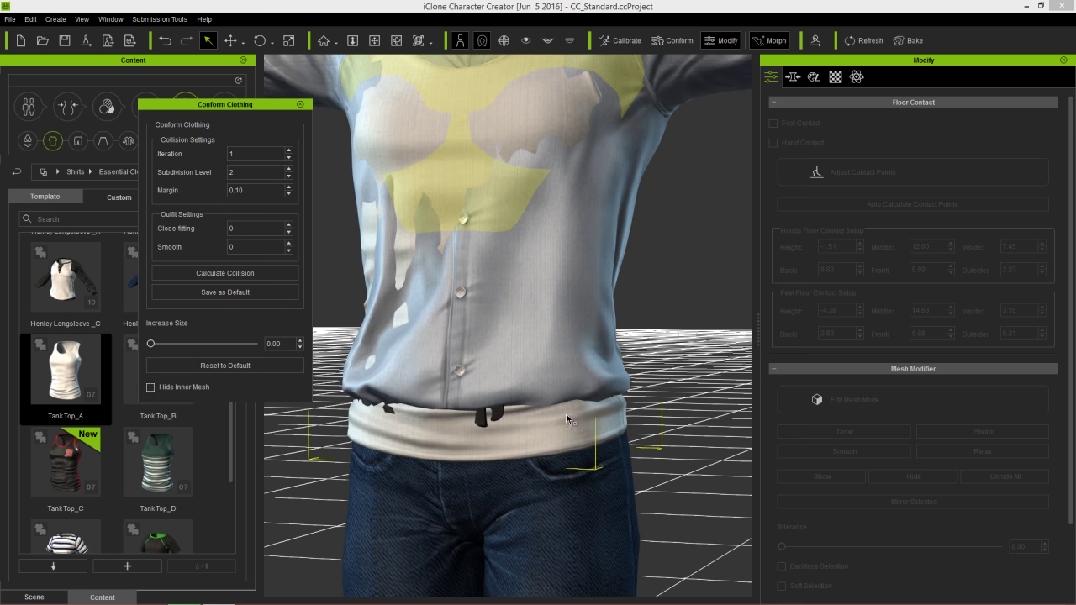
pyautogui.scroll(-5, 564, 320)
pyautogui.moveTo(564, 319); pyautogui.dragTo(516, 423, button='right')
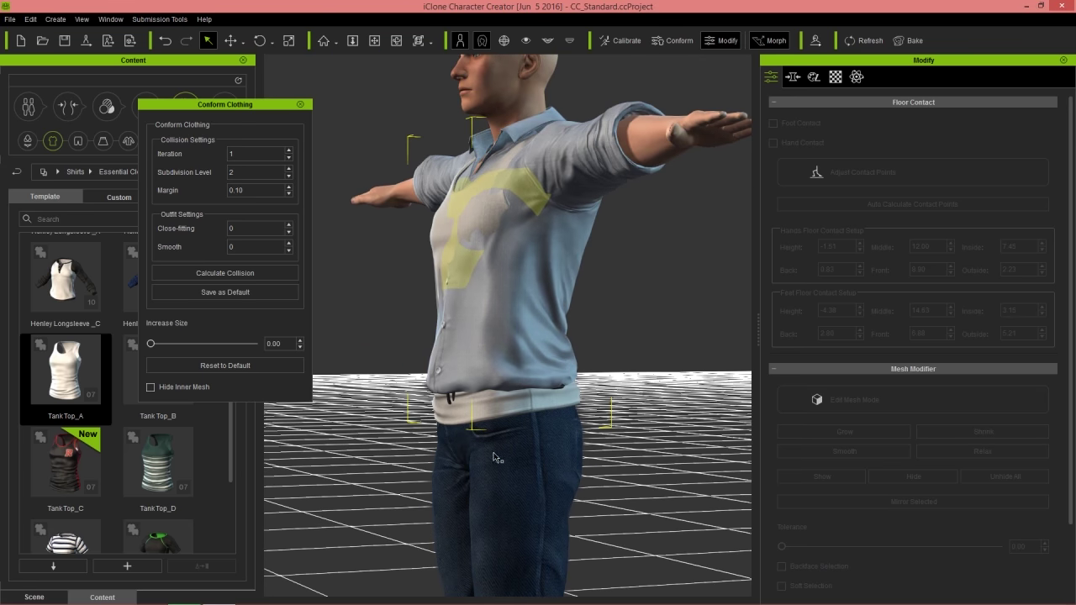
pyautogui.scroll(2, 487, 450)
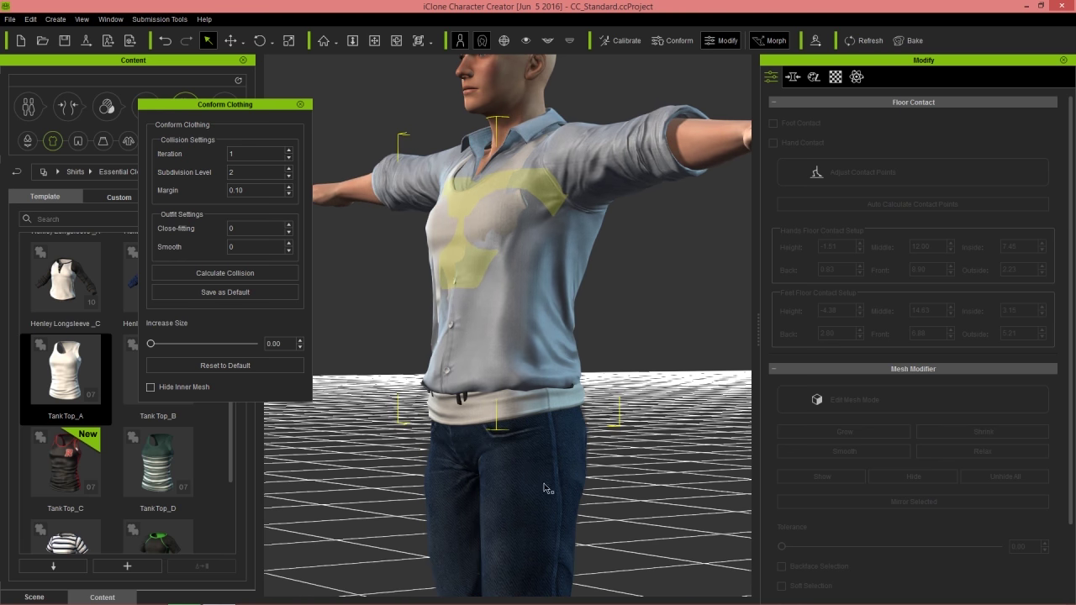
pyautogui.scroll(2, 536, 454)
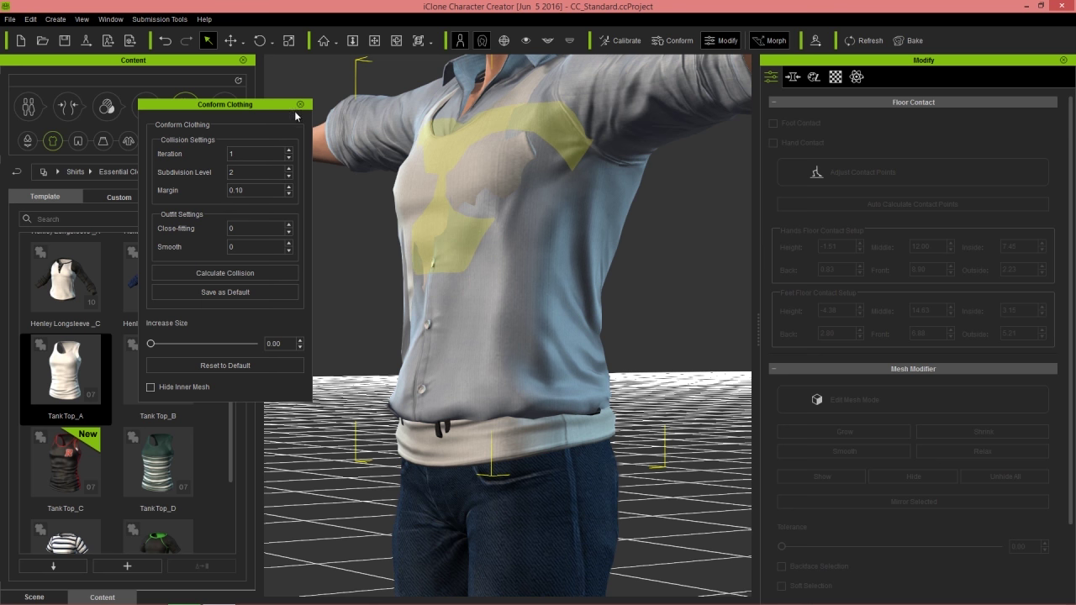
# - Turn Hide Inner Mesh back on for the tank top and close the Conform Clothing settings
pyautogui.click(178, 387)
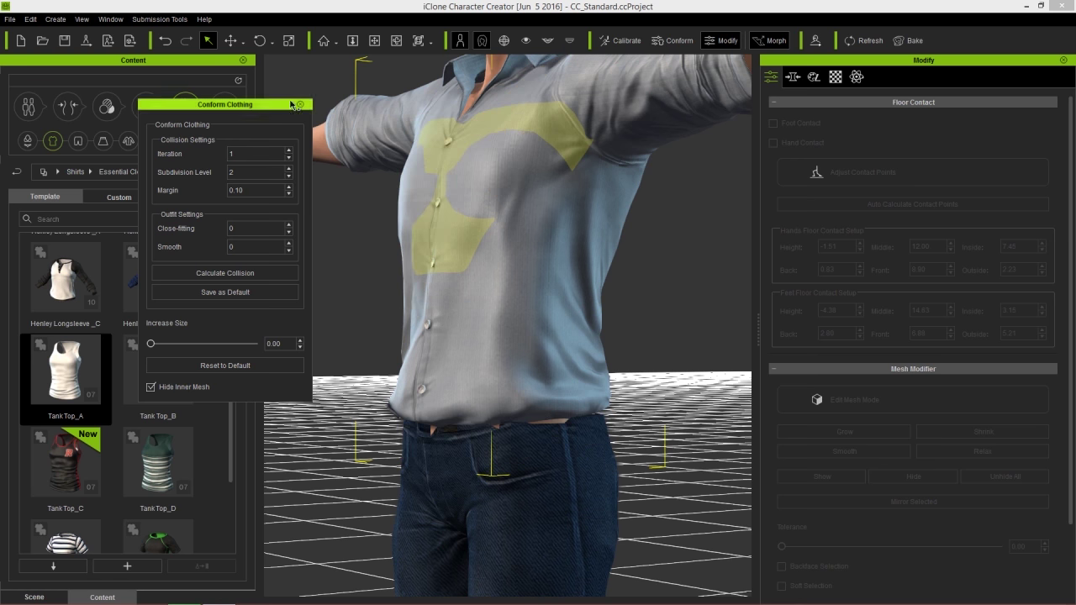
pyautogui.moveTo(446, 424); pyautogui.dragTo(622, 461, button='right')
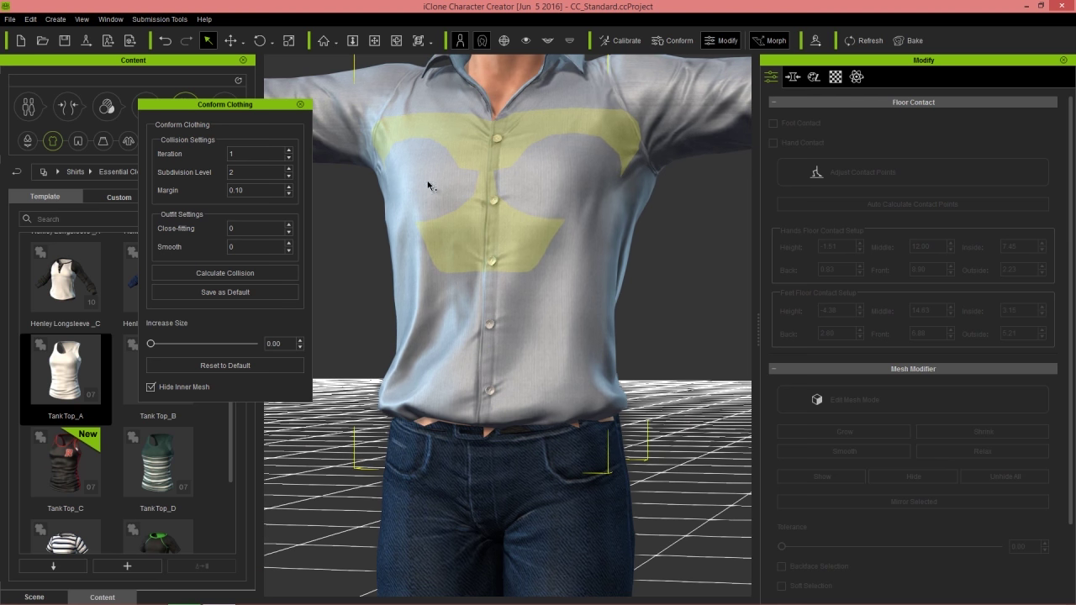
pyautogui.click(300, 104)
# - Select the outer shirt and run Calculate Collision repeatedly in its Conform Clothing settings, and close the settings
pyautogui.rightClick(472, 242)
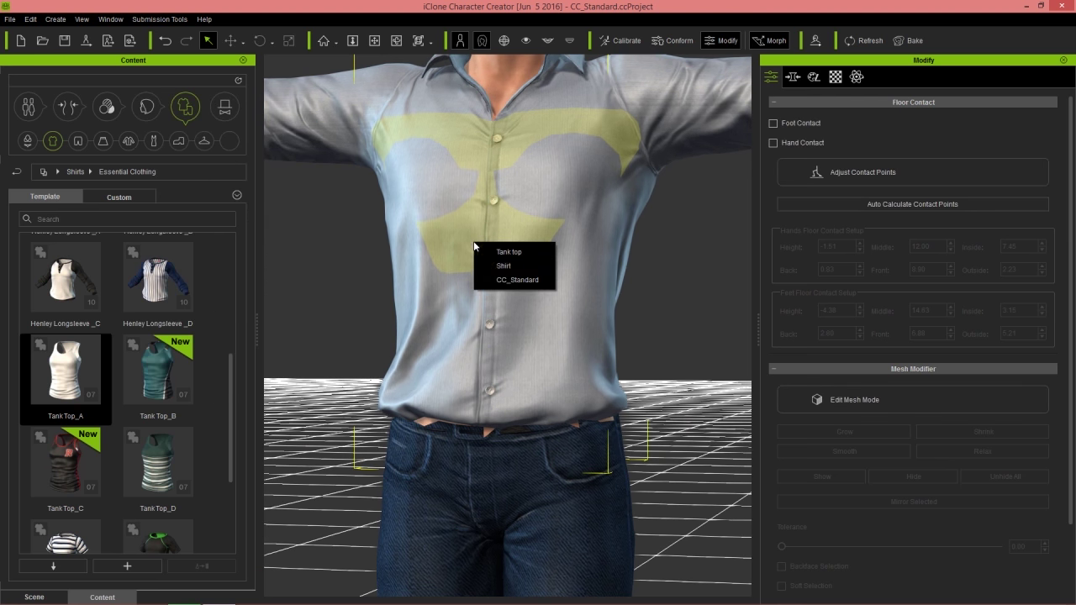
pyautogui.click(520, 264)
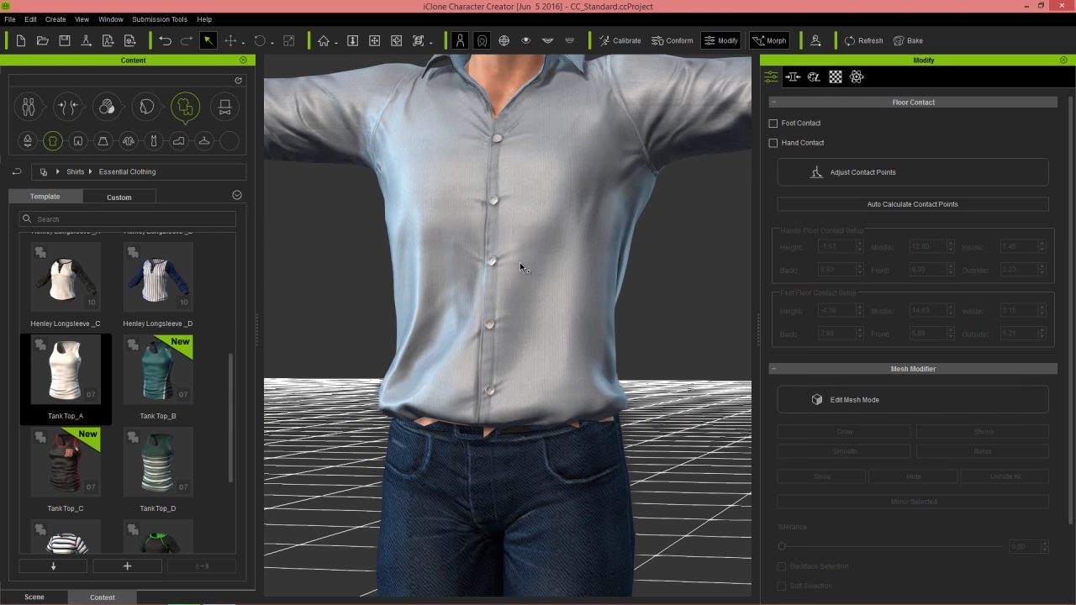
pyautogui.click(674, 41)
pyautogui.click(246, 276)
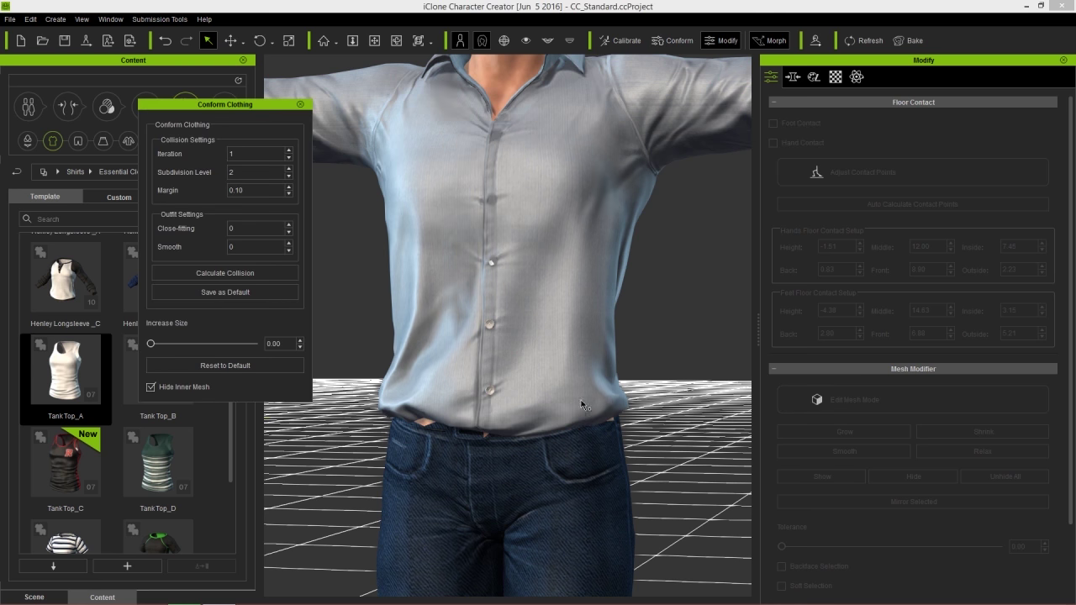
pyautogui.click(249, 274)
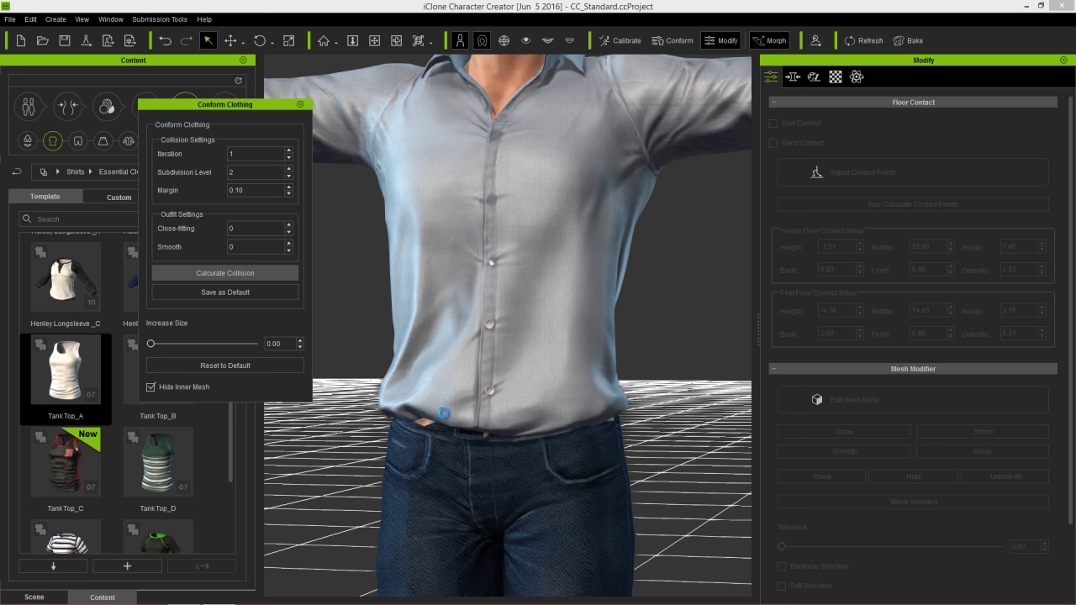
pyautogui.click(291, 274)
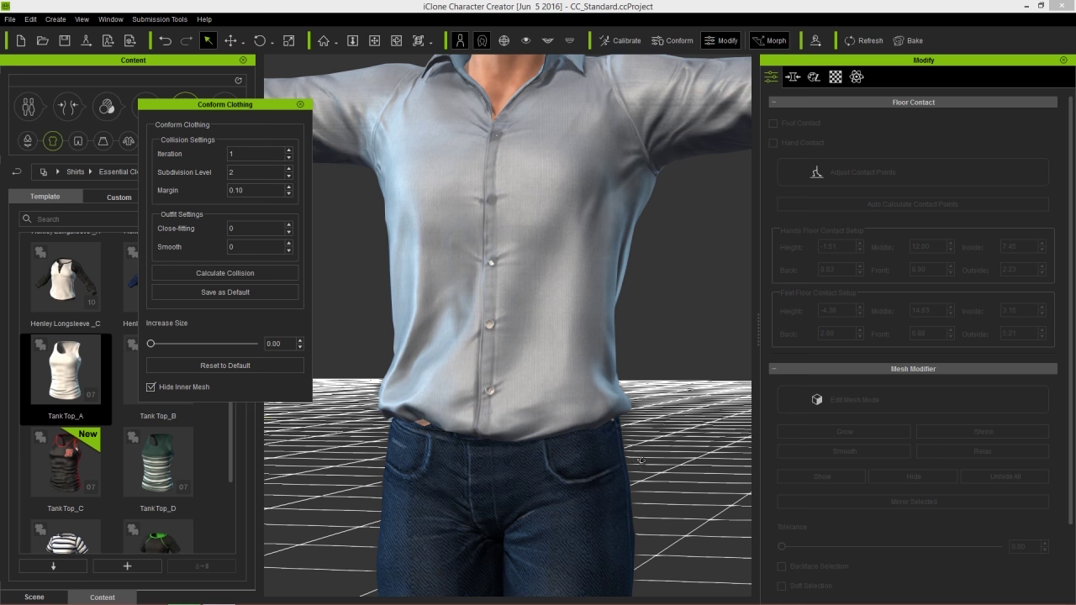
pyautogui.moveTo(641, 460); pyautogui.dragTo(672, 477, button='right')
pyautogui.scroll(3, 543, 485)
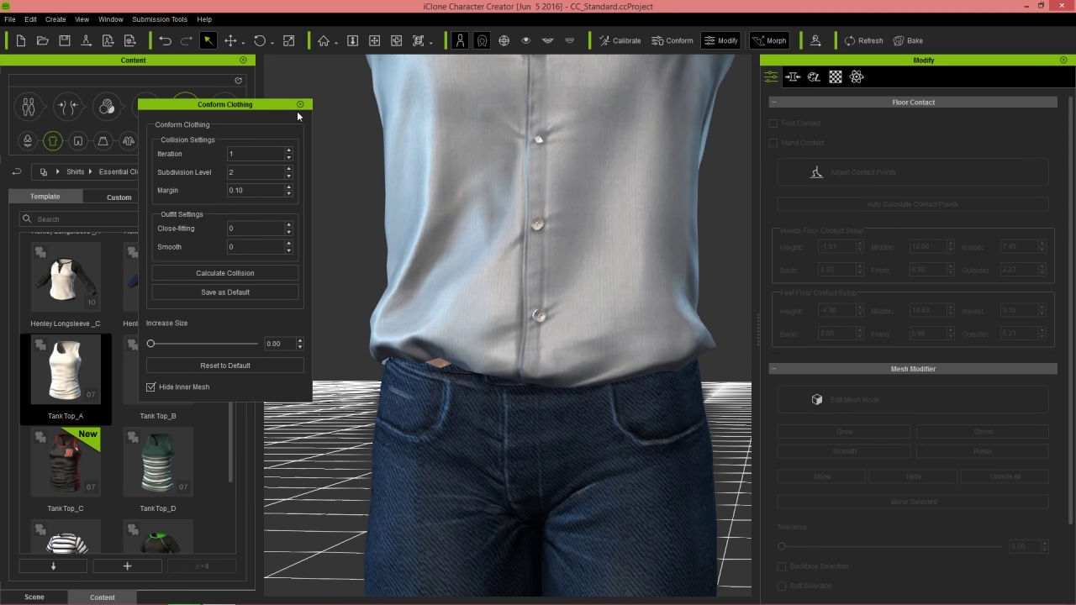
pyautogui.click(300, 104)
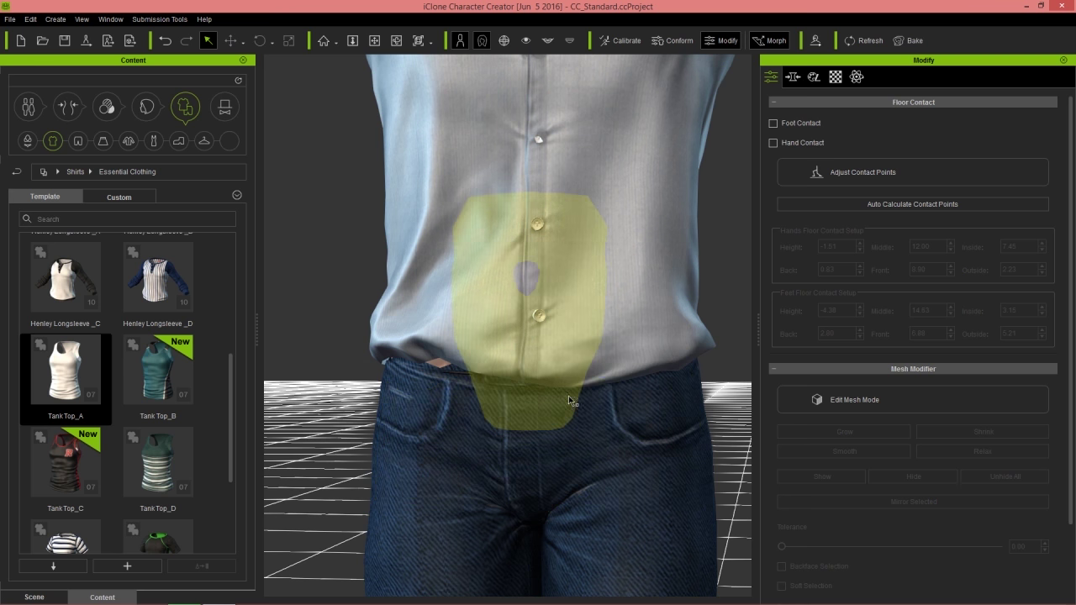
# - In Edit Mesh Mode, select the shirt's hem faces above the remaining skin gap and move them down to cover it
pyautogui.click(865, 396)
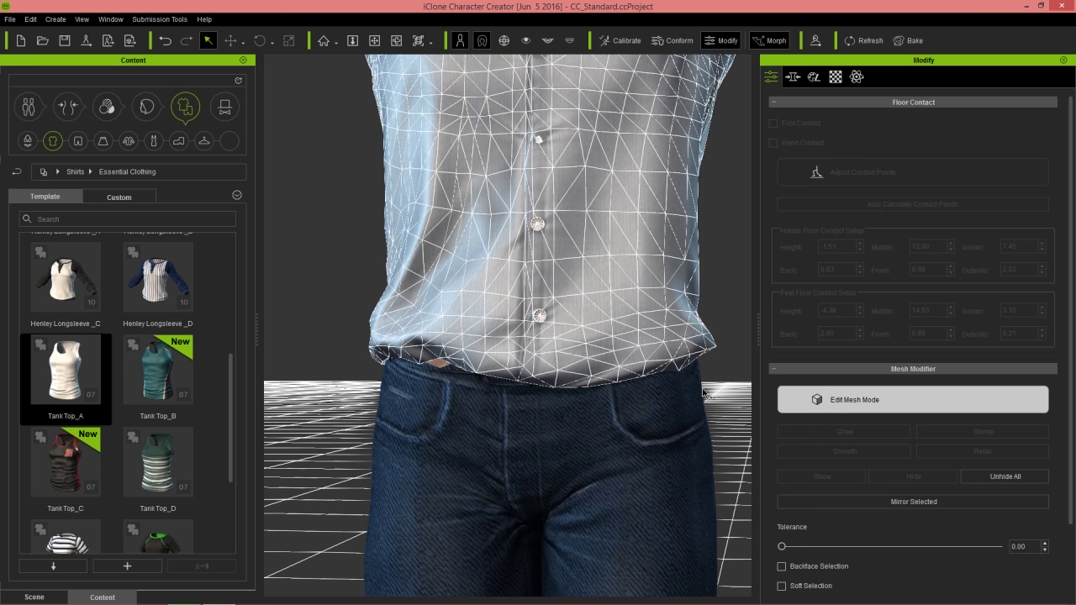
pyautogui.scroll(5, 481, 459)
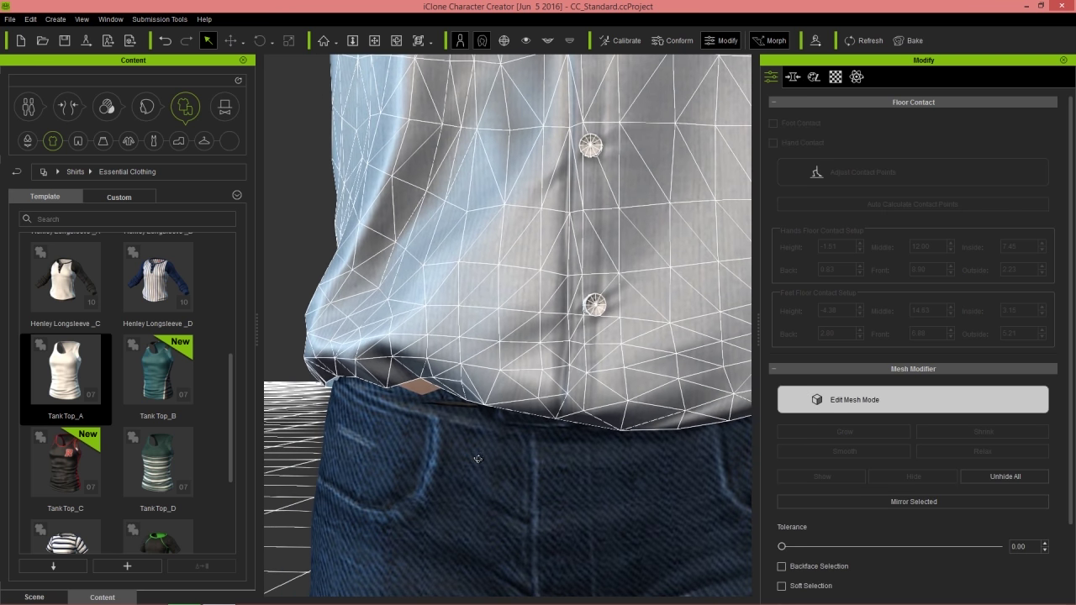
pyautogui.moveTo(478, 458); pyautogui.dragTo(446, 385, button='right')
pyautogui.click(431, 376)
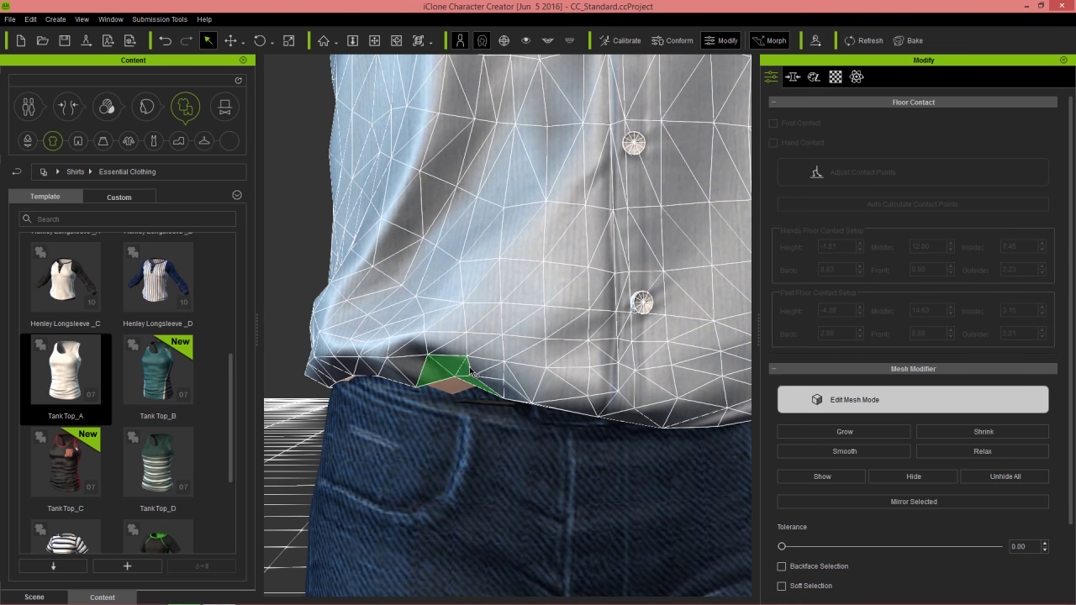
pyautogui.press('w')
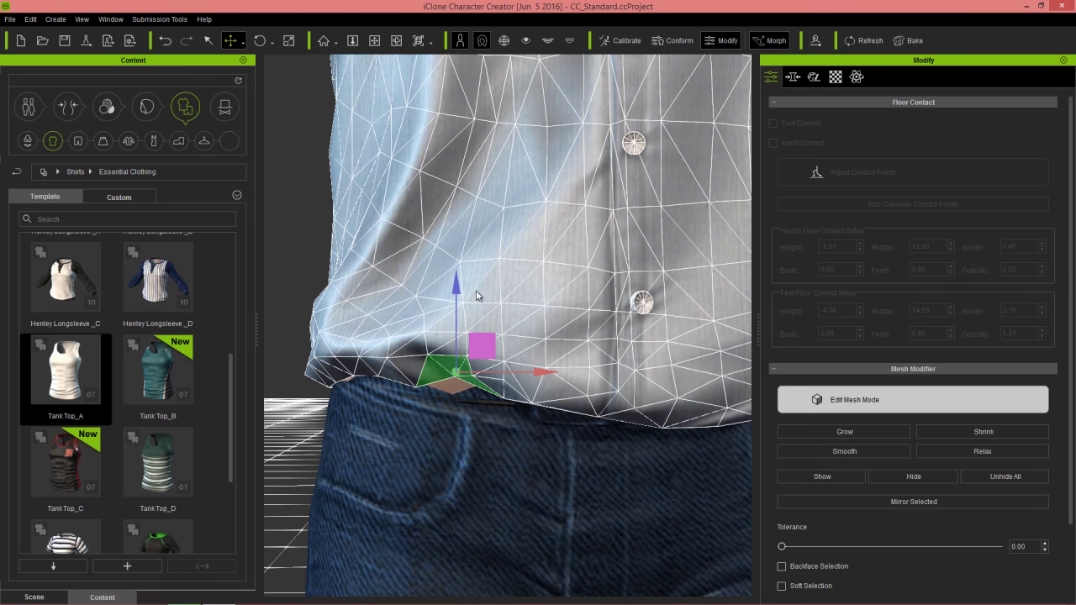
pyautogui.moveTo(463, 291); pyautogui.dragTo(452, 312)
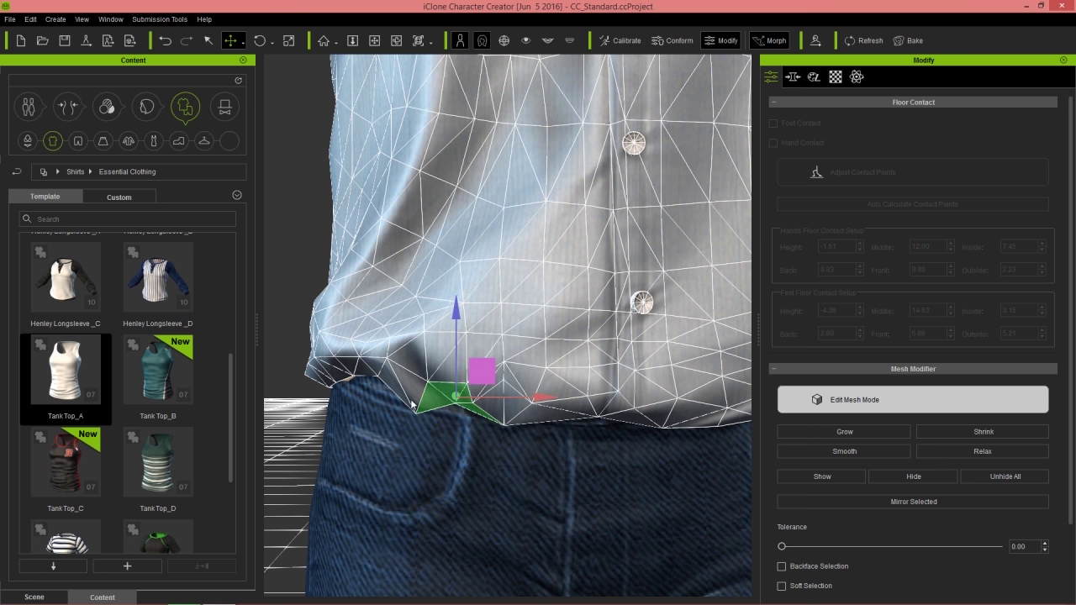
# - Relax the selected hem faces and leave Edit Mesh Mode
pyautogui.click(986, 451)
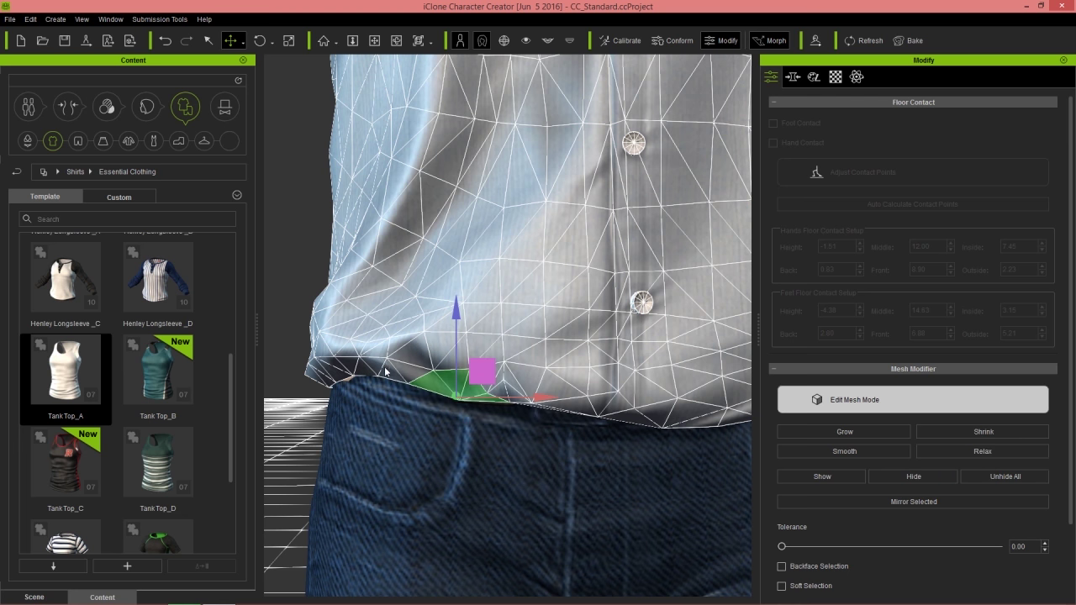
pyautogui.click(545, 458)
pyautogui.scroll(-6, 571, 489)
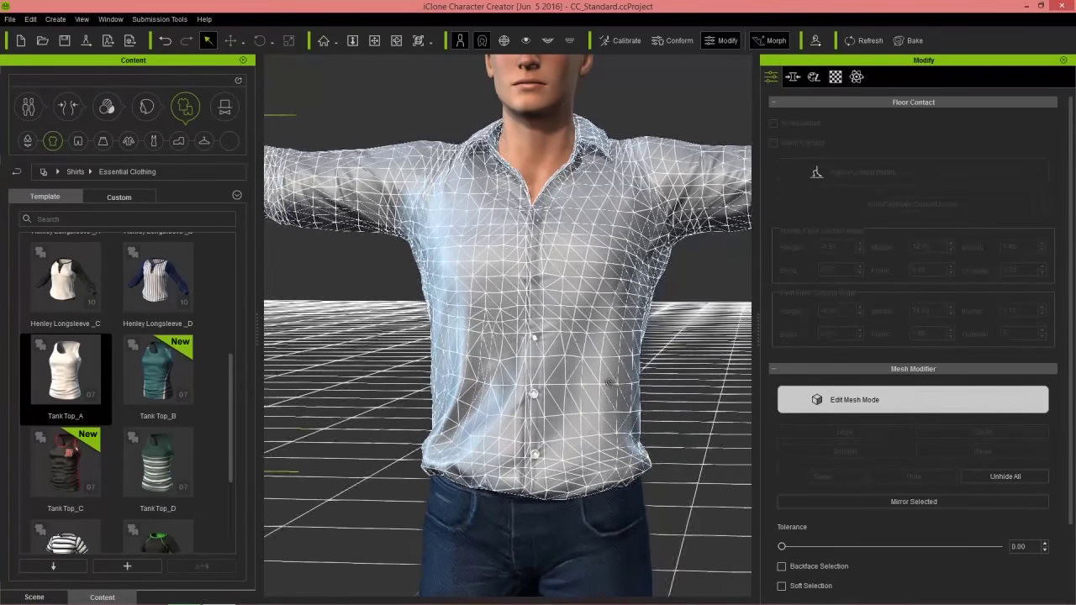
pyautogui.click(862, 399)
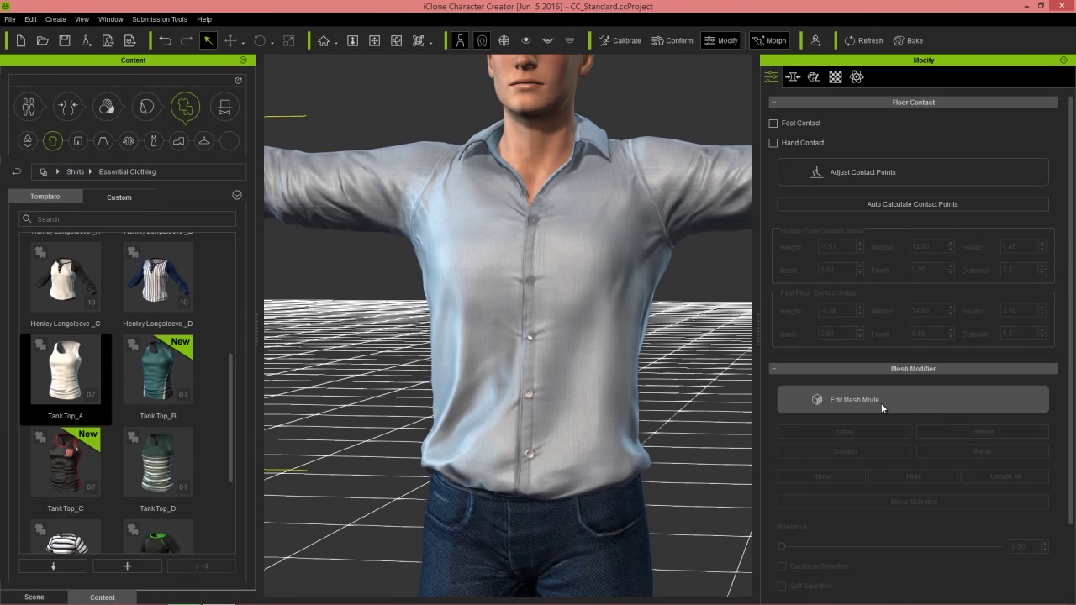
pyautogui.moveTo(664, 370); pyautogui.dragTo(668, 270, button='right')
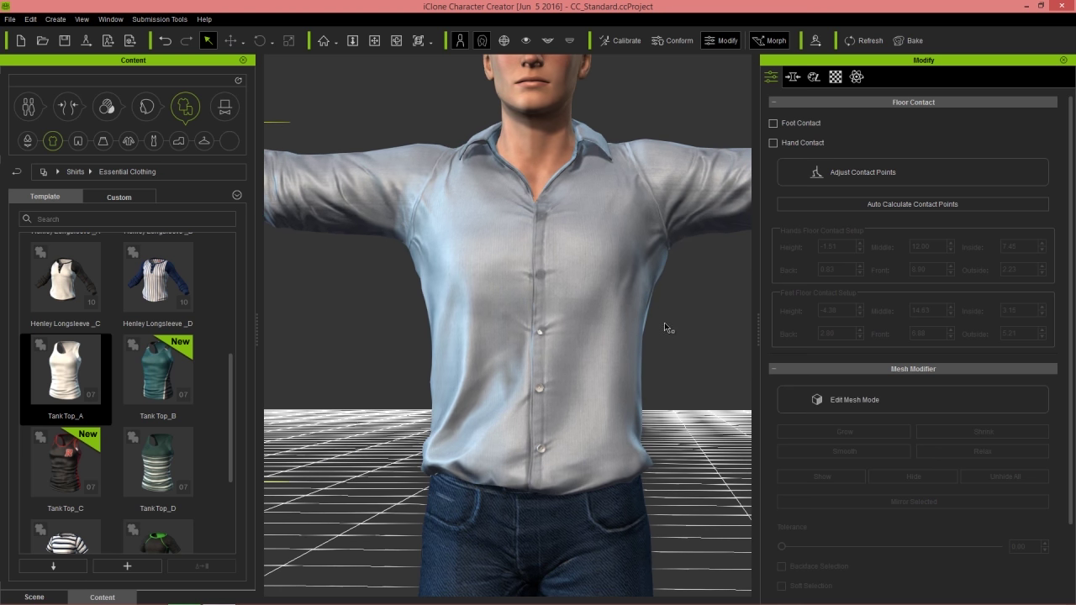
pyautogui.moveTo(668, 328); pyautogui.dragTo(639, 348, button='right')
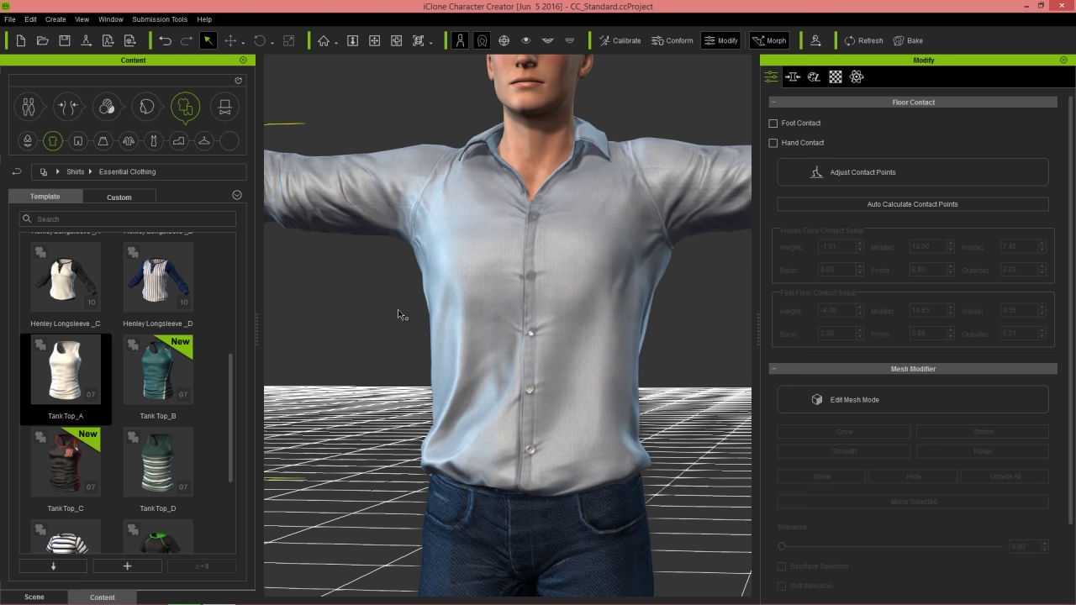
# - Add the green Close_collar_short_sleeves_shirt_E from the Professional Outfit short-sleeve shirts to the character beneath the grey shirt
pyautogui.click(75, 173)
pyautogui.doubleClick(76, 329)
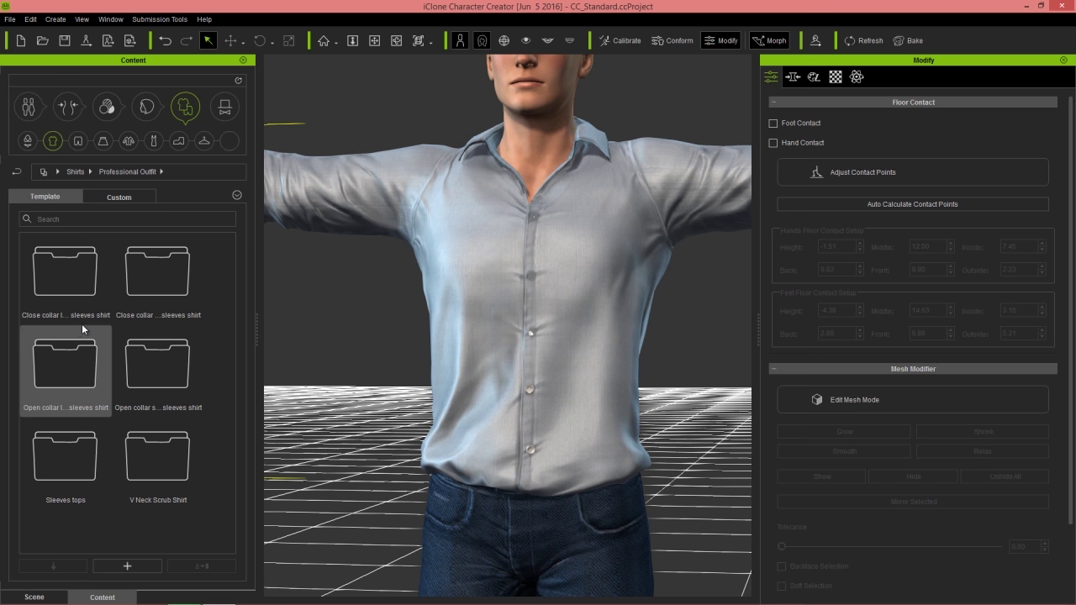
pyautogui.doubleClick(82, 281)
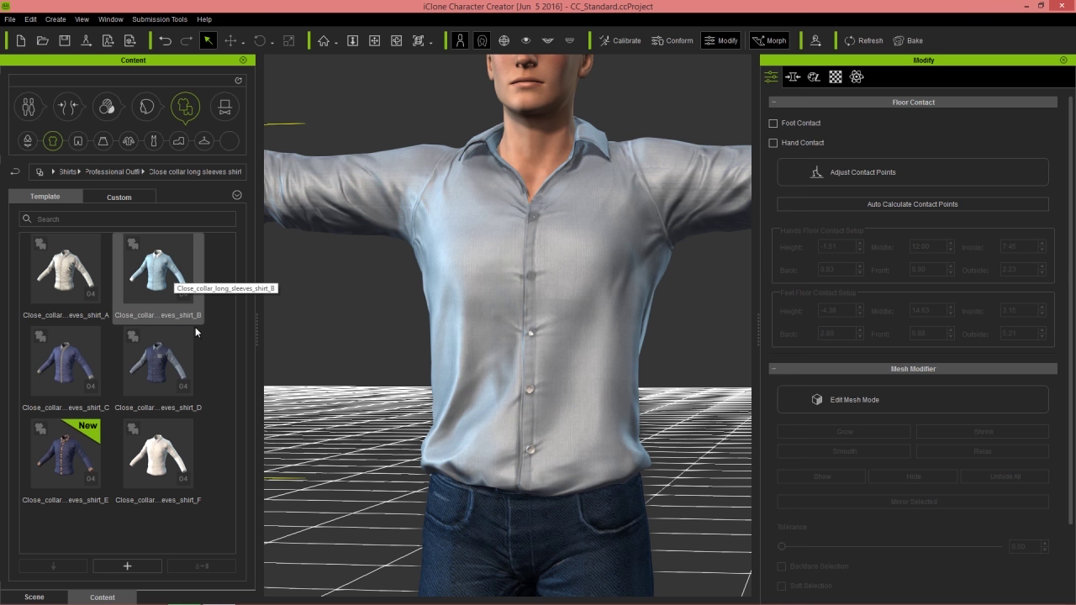
pyautogui.moveTo(172, 277); pyautogui.dragTo(191, 176)
pyautogui.click(123, 173)
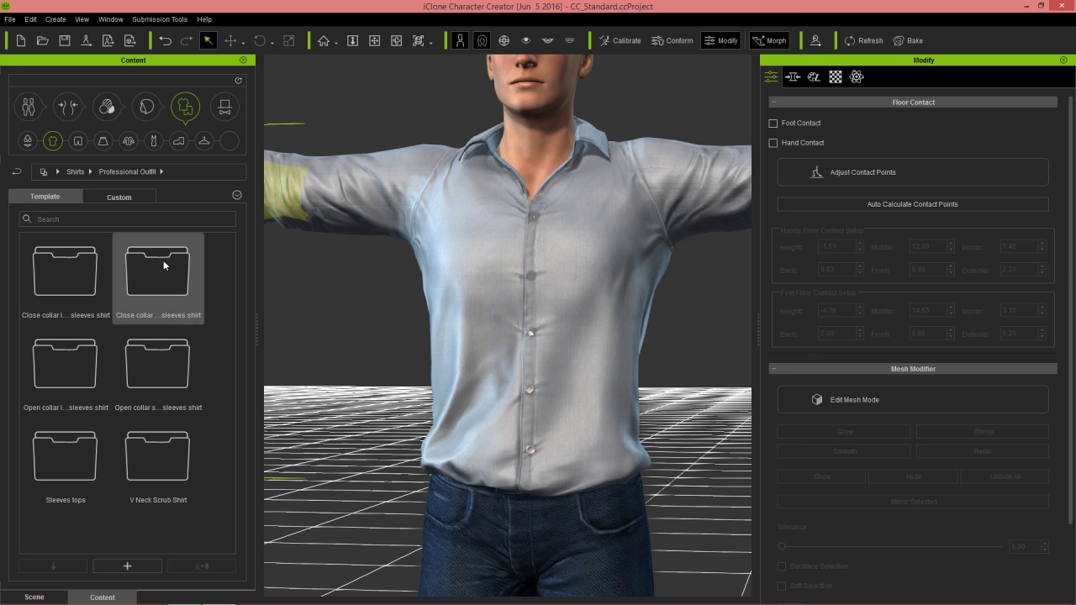
pyautogui.doubleClick(166, 280)
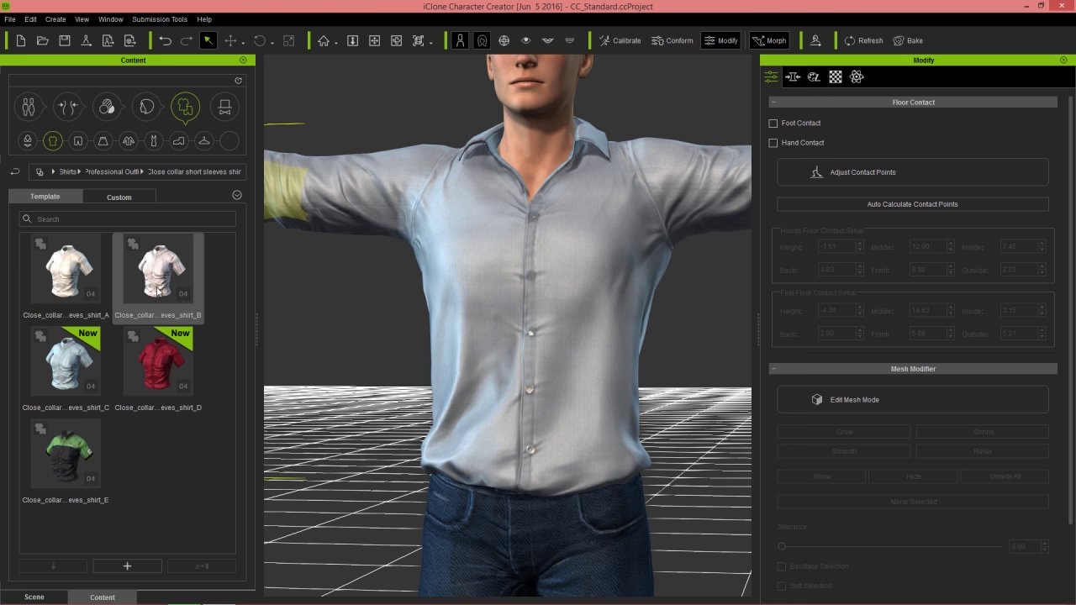
pyautogui.moveTo(160, 362); pyautogui.dragTo(528, 303)
pyautogui.doubleClick(77, 460)
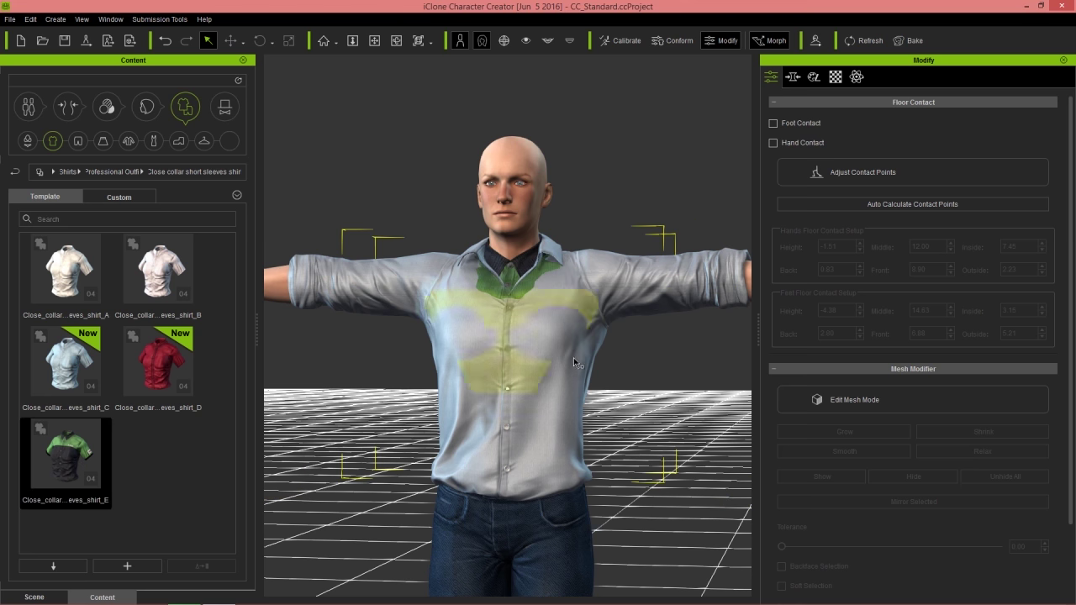
# - Examine the overlap at the collar and run Calculate Collision on the outer grey shirt in its Conform Clothing settings
pyautogui.moveTo(723, 368); pyautogui.dragTo(682, 403, button='right')
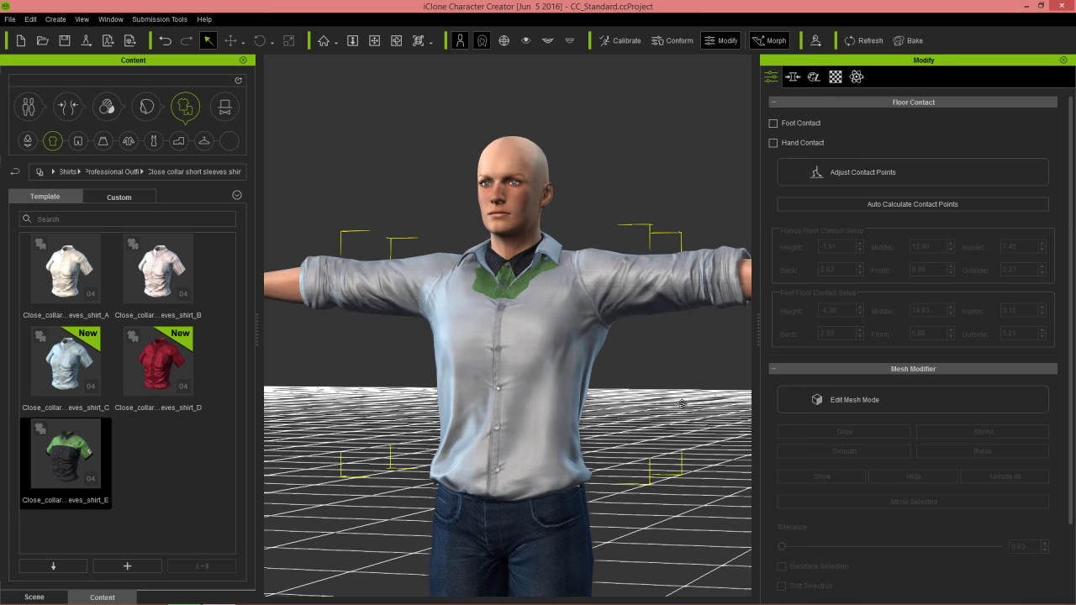
pyautogui.scroll(3, 596, 382)
pyautogui.scroll(-2, 595, 383)
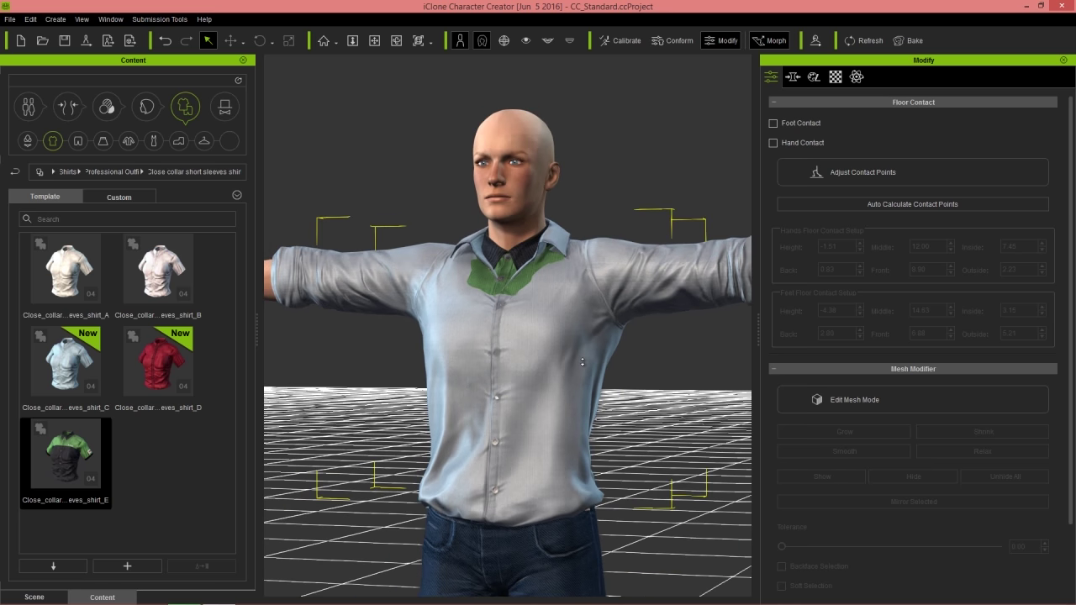
pyautogui.moveTo(589, 353); pyautogui.dragTo(564, 324, button='right')
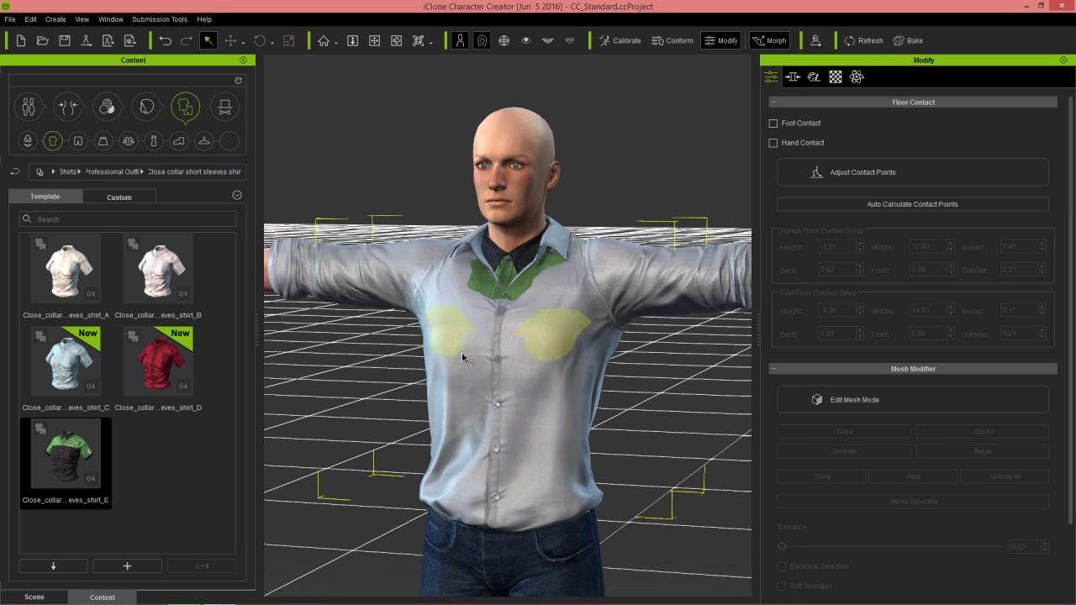
pyautogui.moveTo(101, 458); pyautogui.dragTo(592, 335)
pyautogui.click(672, 41)
pyautogui.click(250, 273)
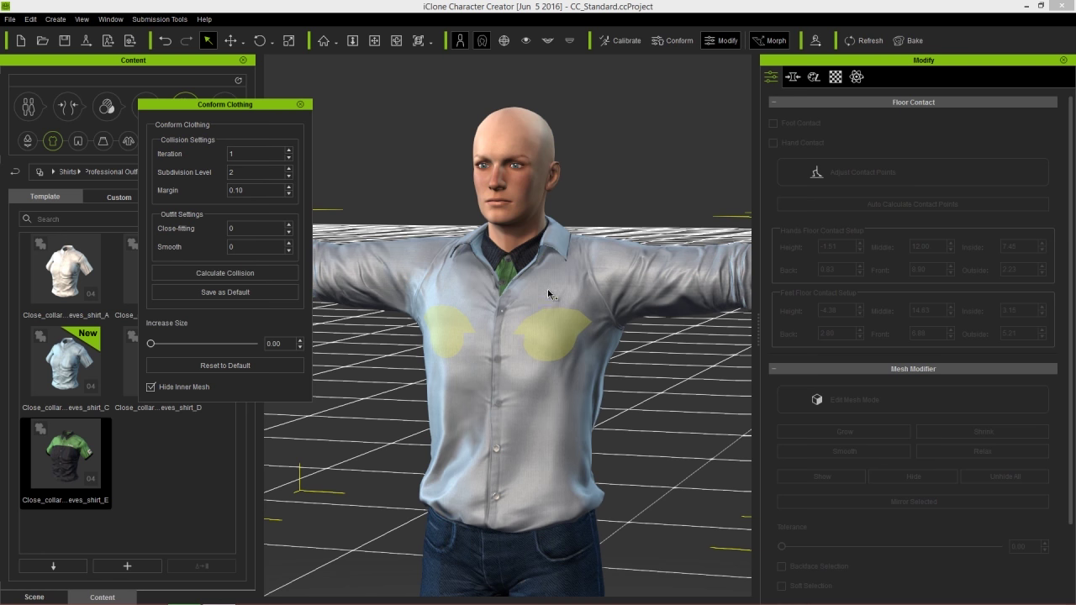
pyautogui.moveTo(481, 302); pyautogui.dragTo(464, 335, button='right')
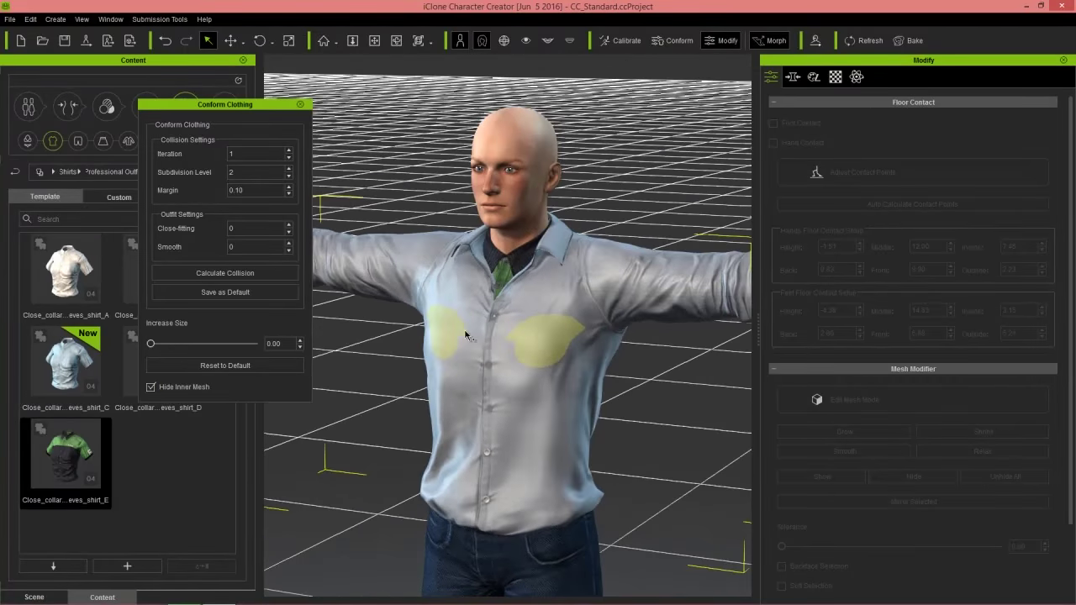
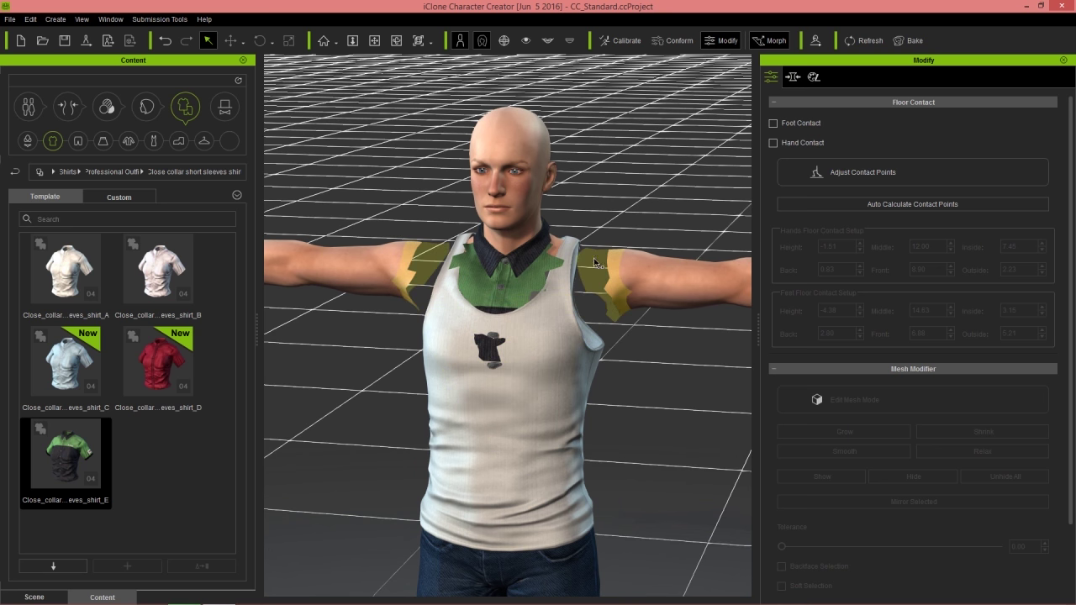
# - Remove the outer grey shirt and turn off Hide Inner Mesh for the green short-sleeved shirt in its Conform Clothing settings
pyautogui.press('Delete')
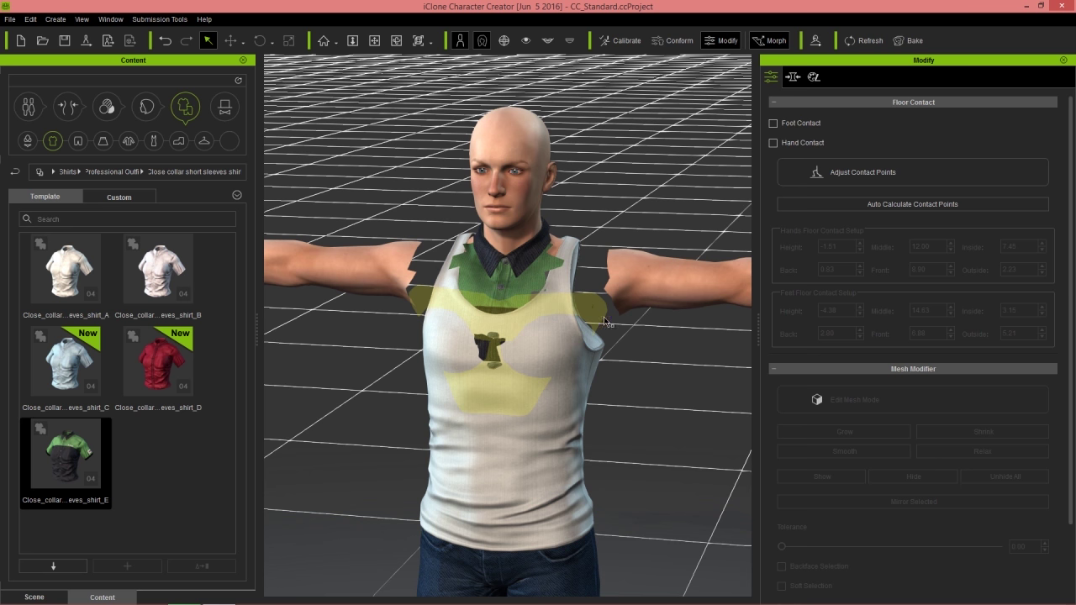
pyautogui.rightClick(521, 337)
pyautogui.click(580, 359)
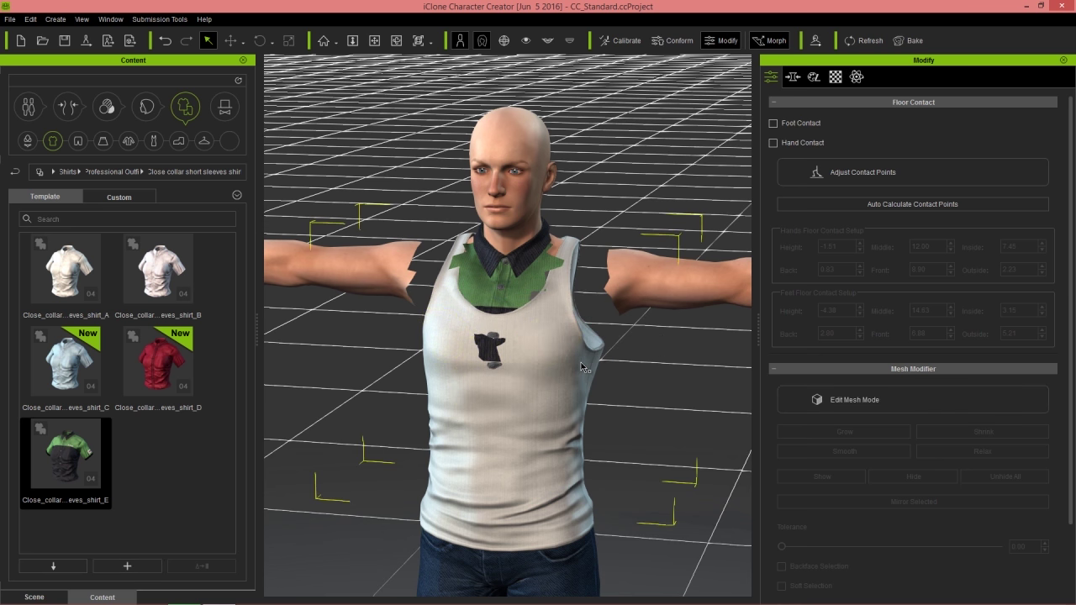
pyautogui.click(673, 41)
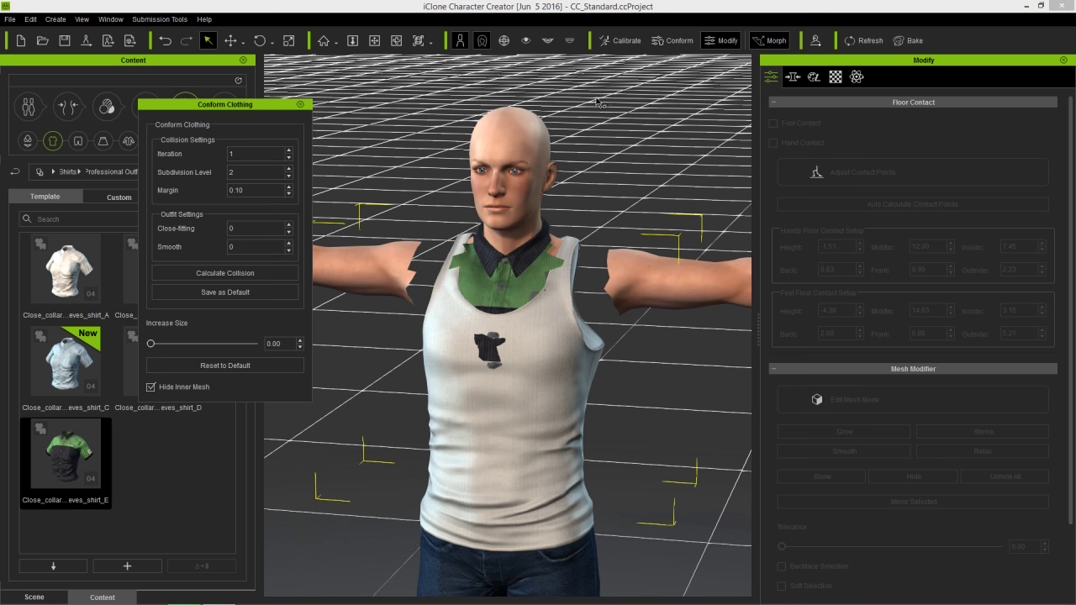
pyautogui.click(189, 387)
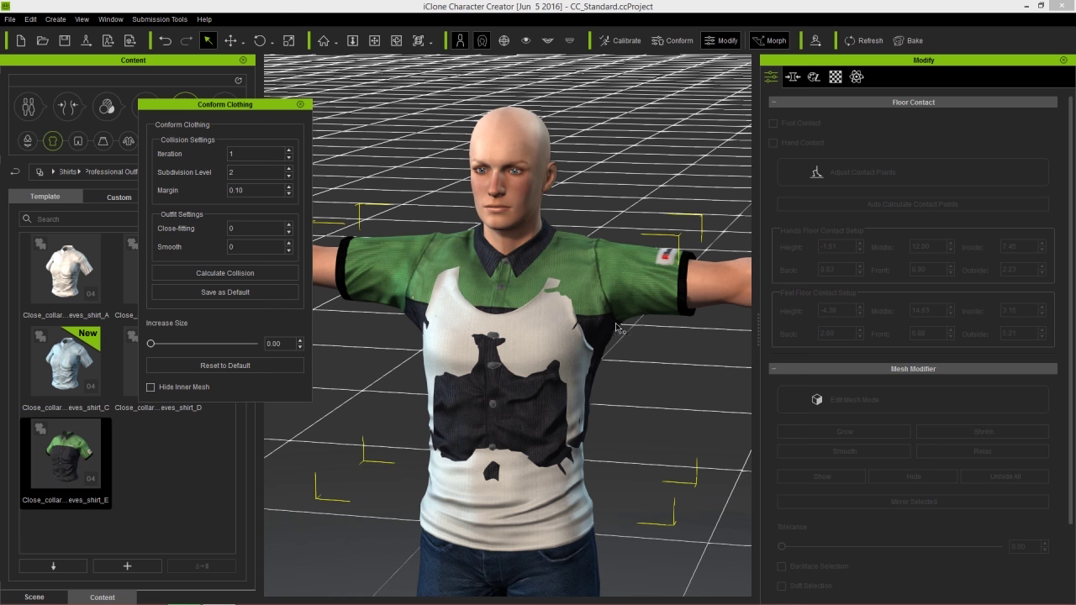
pyautogui.click(300, 104)
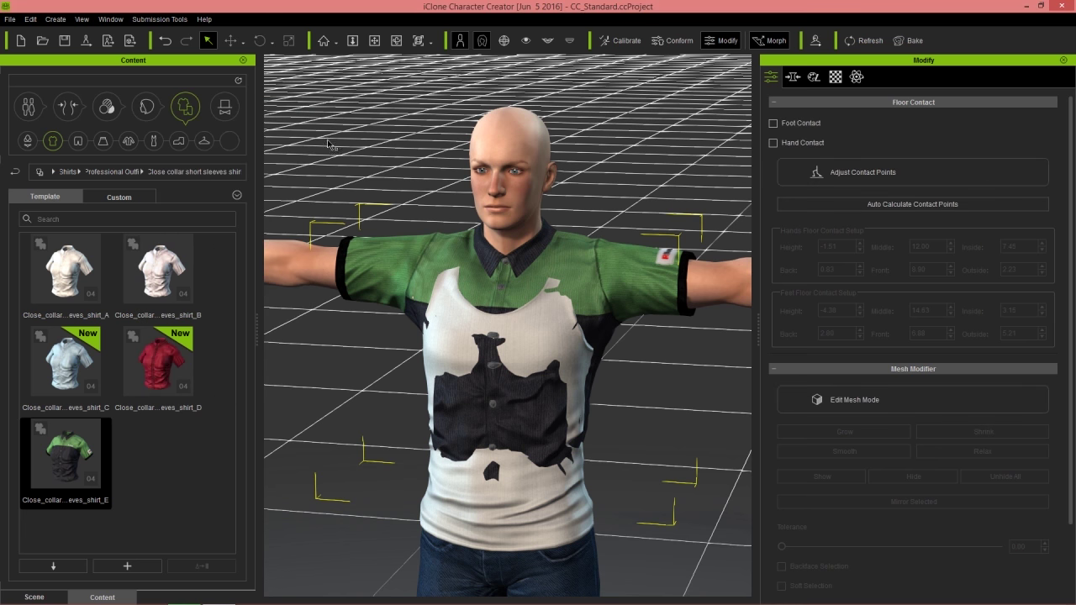
# - Run Calculate Collision four times on the white tank top over the green shirt and check the chest
pyautogui.click(535, 346)
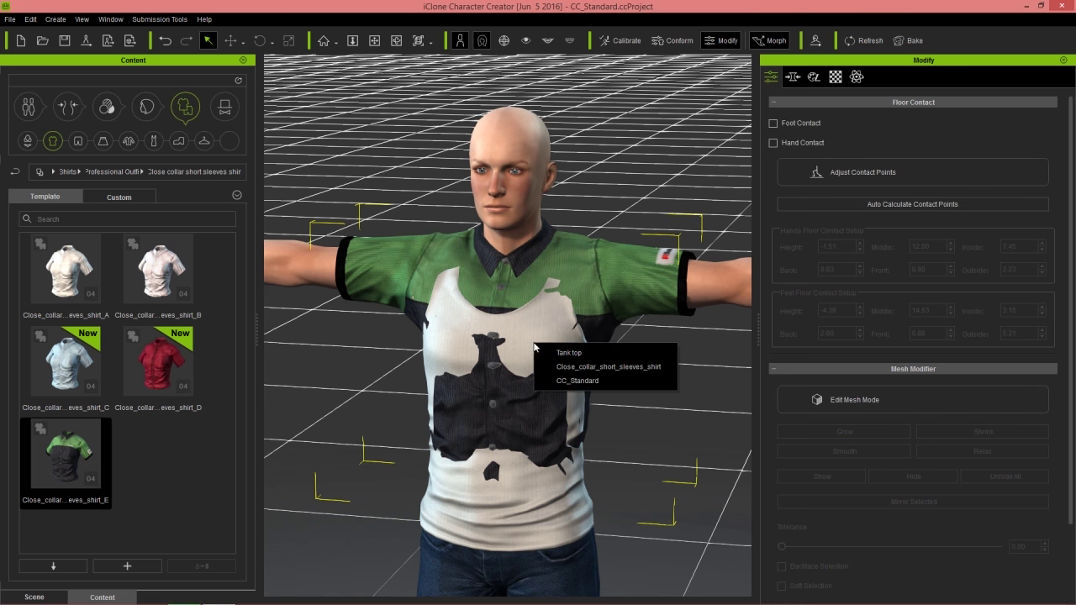
pyautogui.click(584, 353)
pyautogui.click(677, 40)
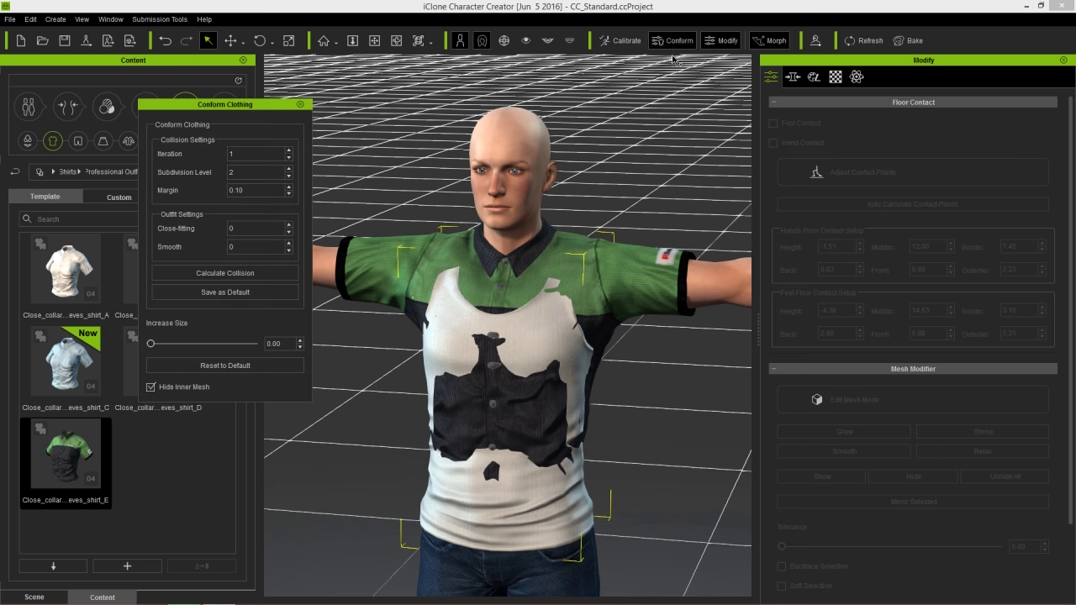
pyautogui.click(245, 277)
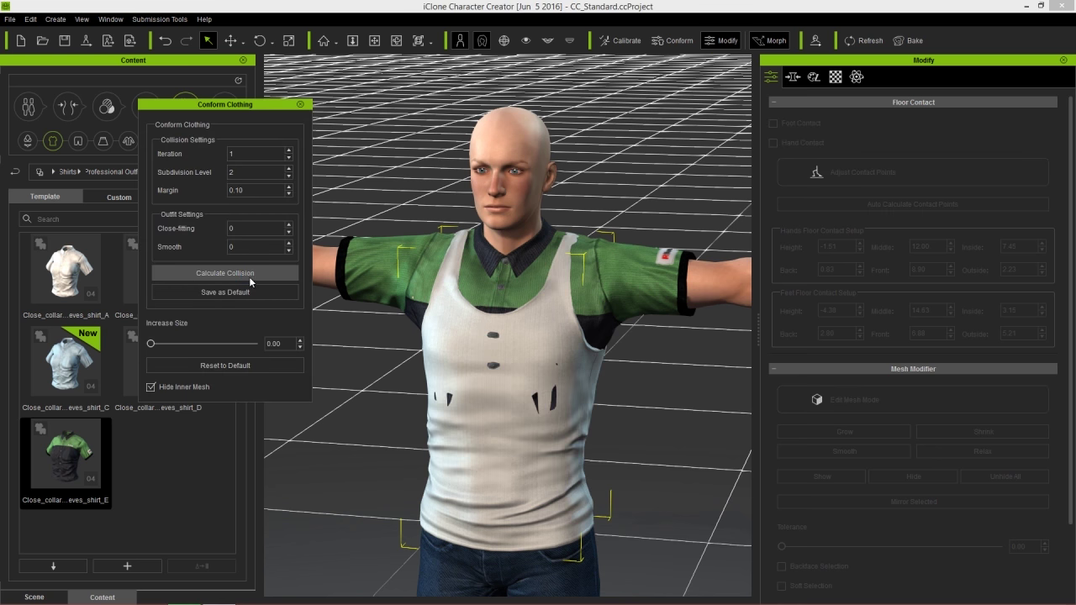
pyautogui.click(250, 278)
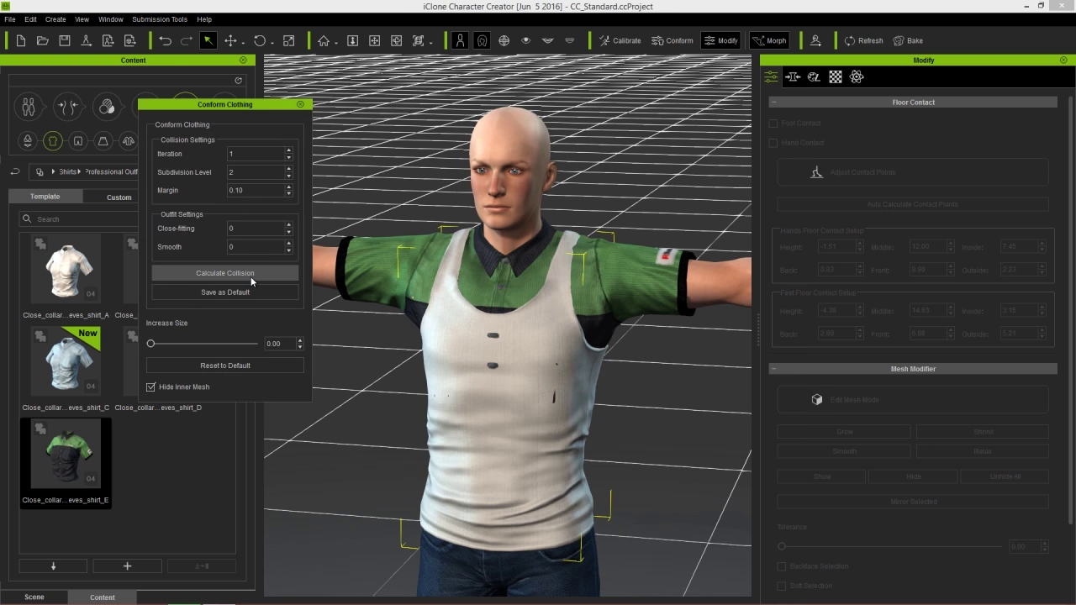
pyautogui.click(250, 279)
pyautogui.click(251, 279)
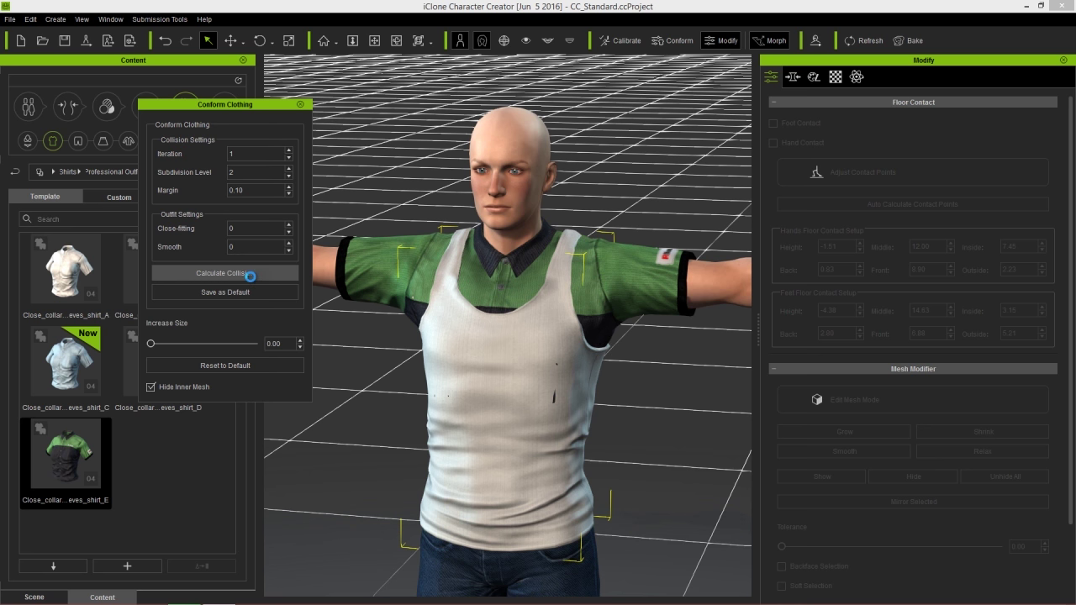
pyautogui.click(300, 104)
pyautogui.moveTo(453, 345)
pyautogui.mouseDown(button='right')
pyautogui.moveTo(425, 385)
pyautogui.moveTo(471, 353)
pyautogui.mouseUp(button='right')
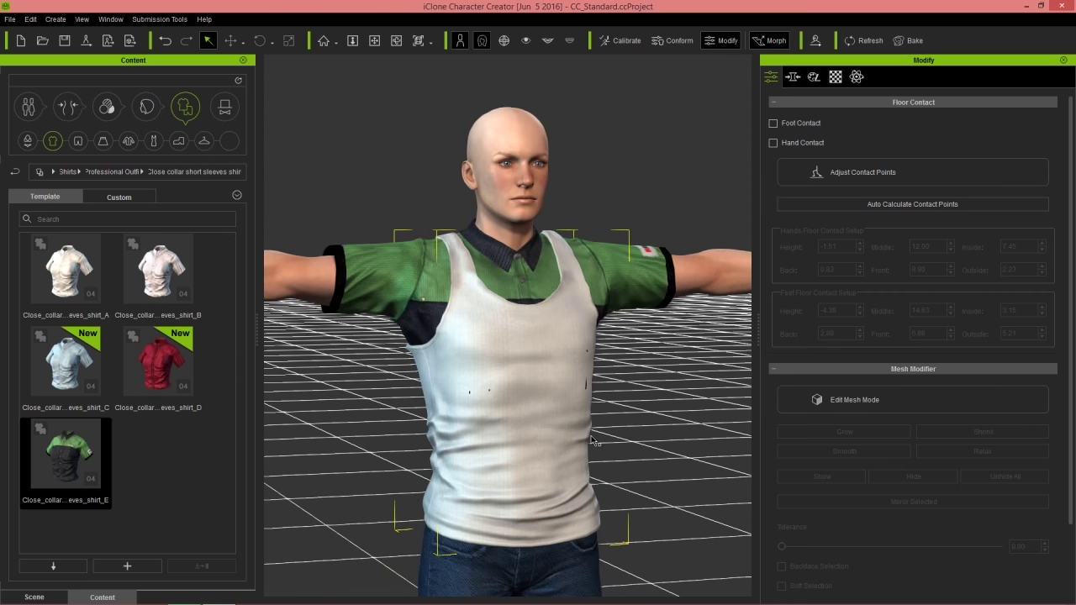
pyautogui.scroll(3, 471, 353)
pyautogui.moveTo(538, 327); pyautogui.dragTo(396, 257, button='right')
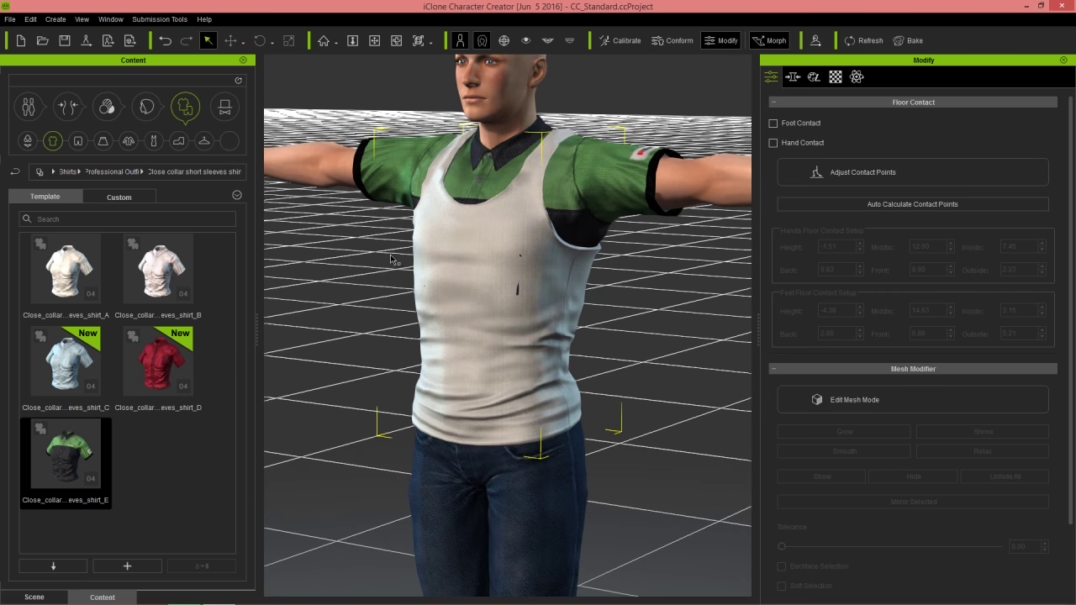
# - Add Field Jacket_D from the Professional Outfit coats to the character over the tank top
pyautogui.click(130, 145)
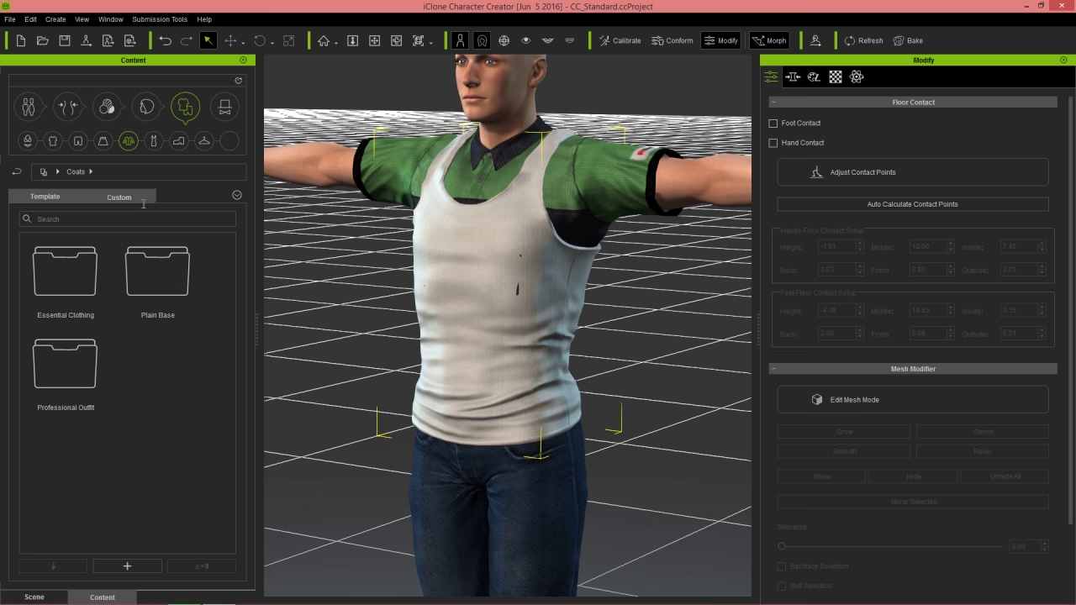
pyautogui.doubleClick(69, 368)
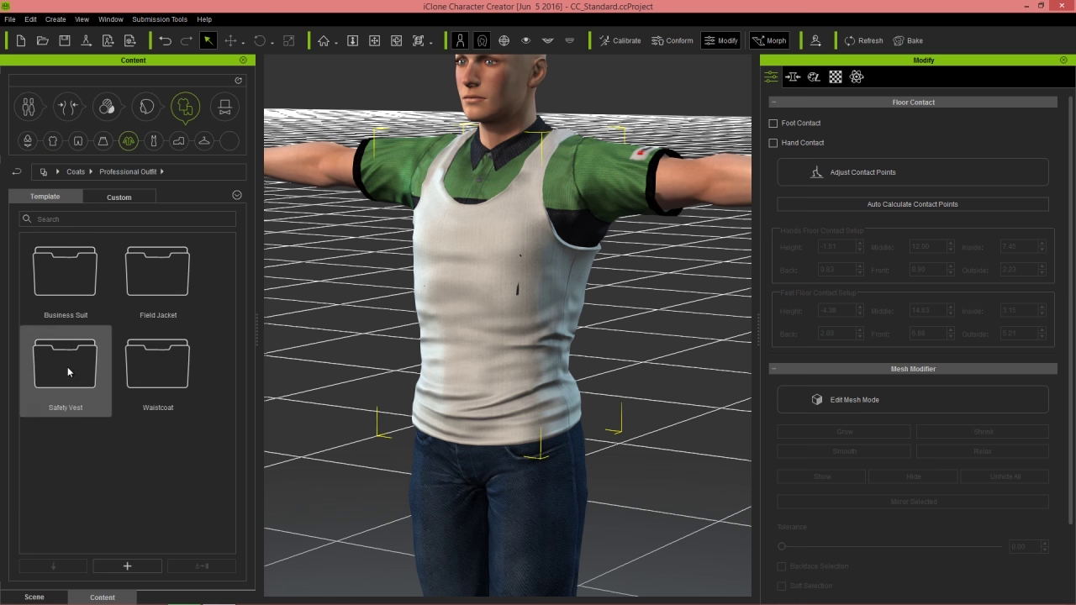
pyautogui.doubleClick(156, 282)
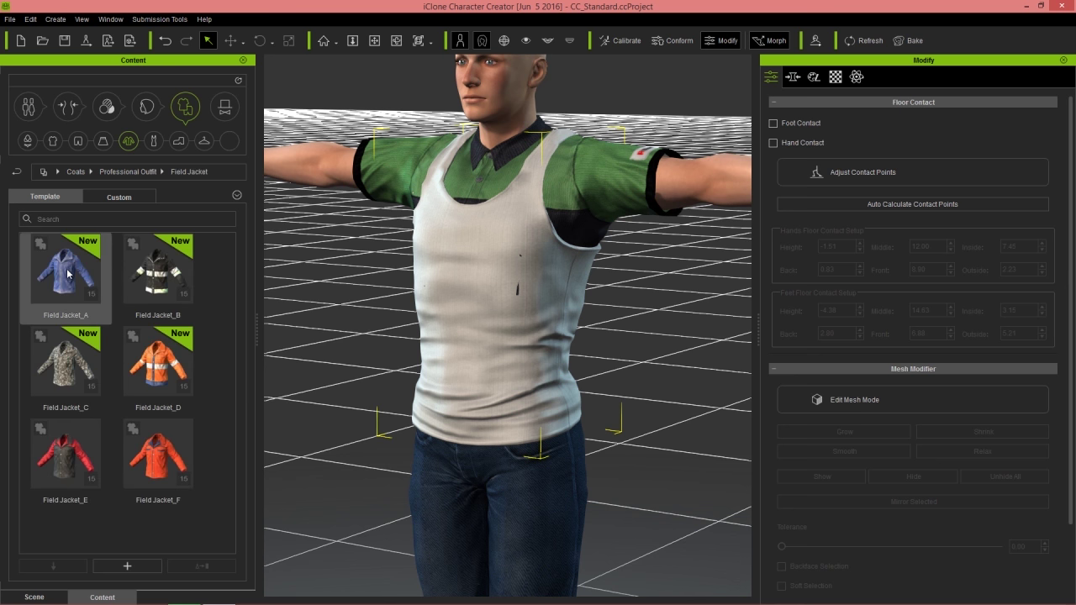
pyautogui.doubleClick(178, 372)
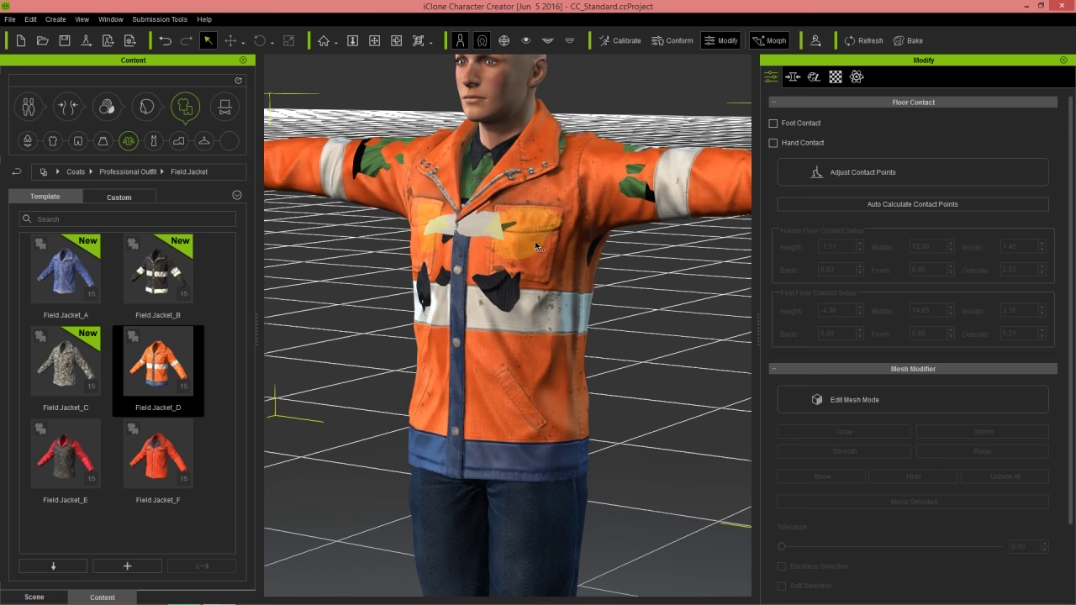
pyautogui.scroll(-5, 595, 278)
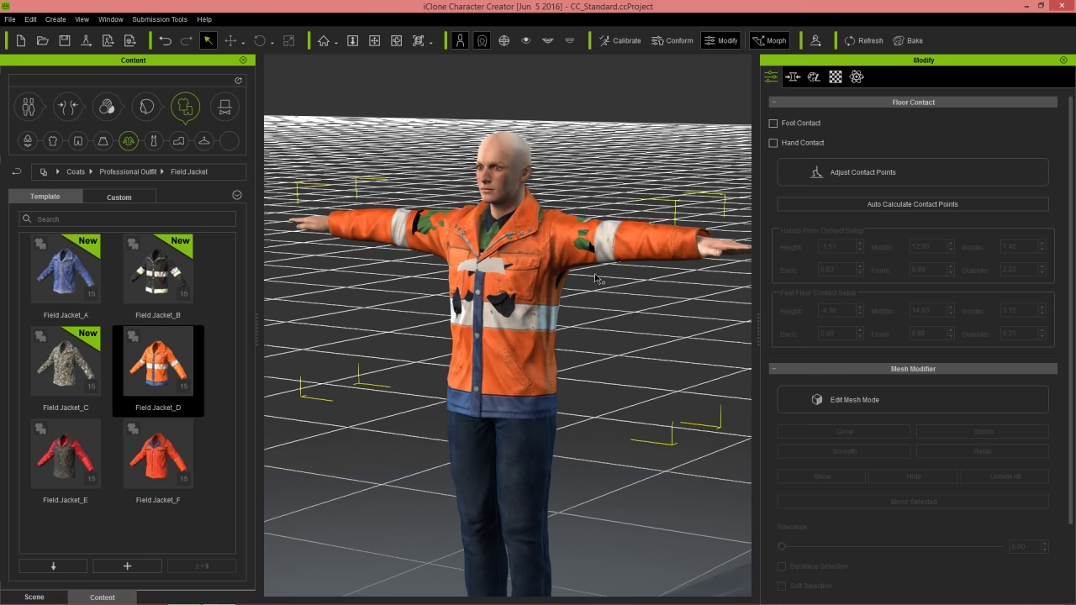
pyautogui.moveTo(595, 279); pyautogui.dragTo(622, 354, button='right')
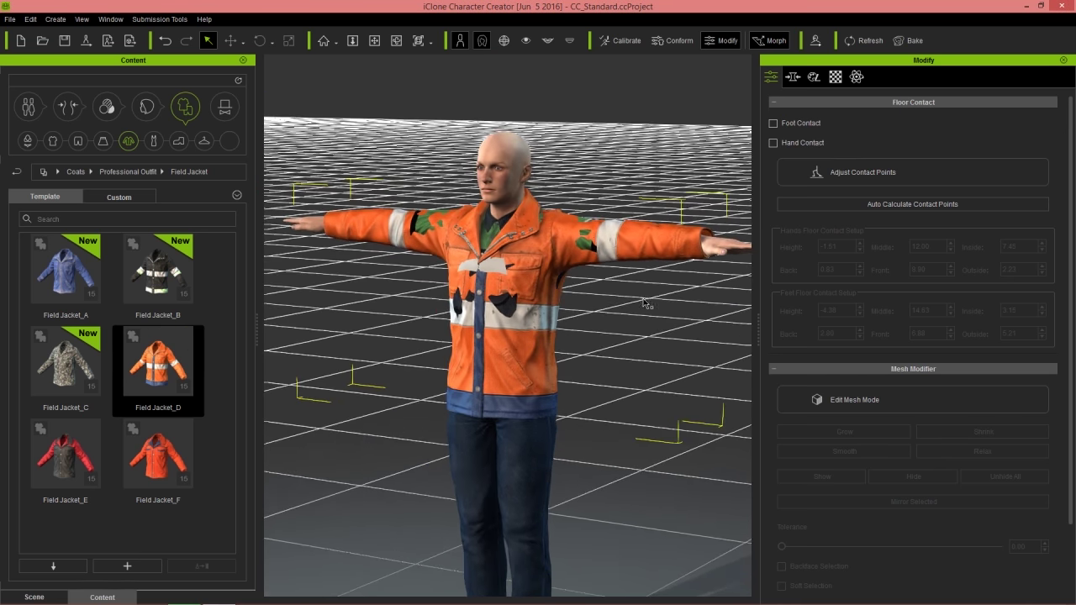
# - Run Calculate Collision twice on the orange field jacket in its Conform Clothing settings
pyautogui.scroll(4, 589, 302)
pyautogui.click(673, 40)
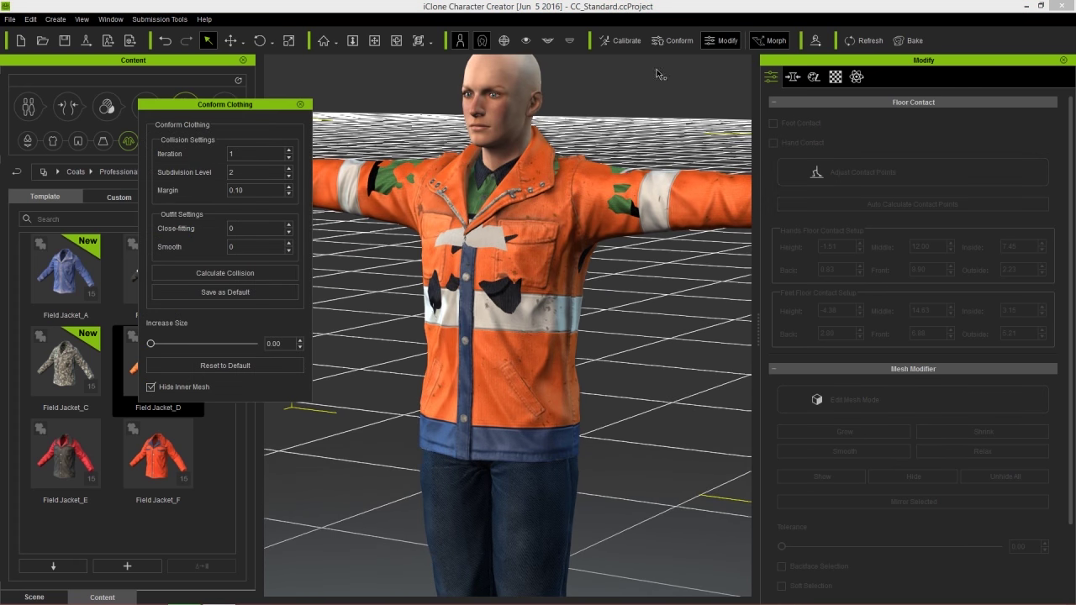
pyautogui.click(225, 274)
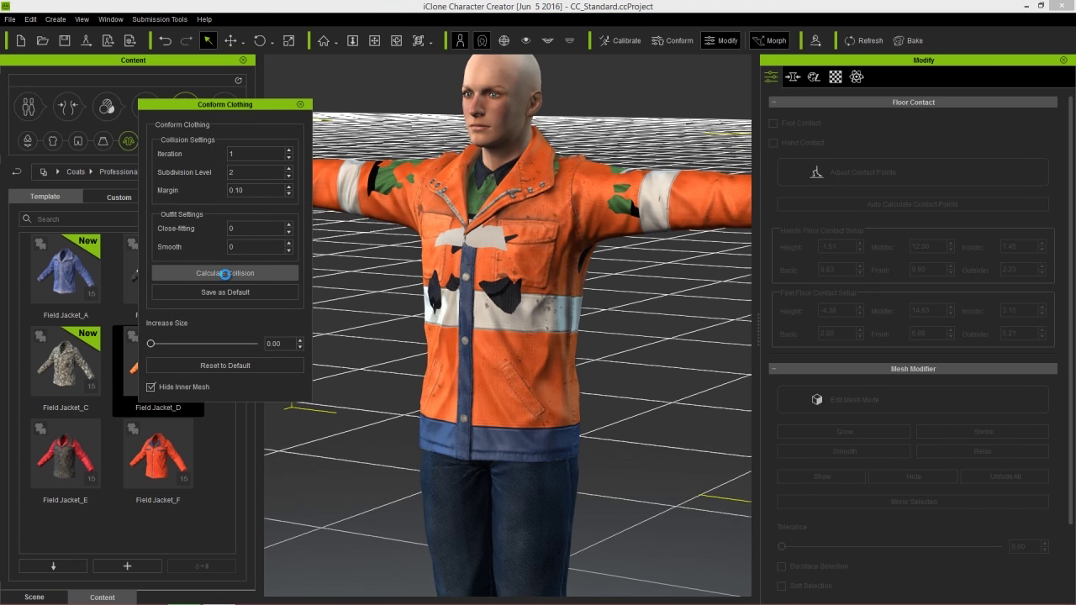
pyautogui.click(225, 274)
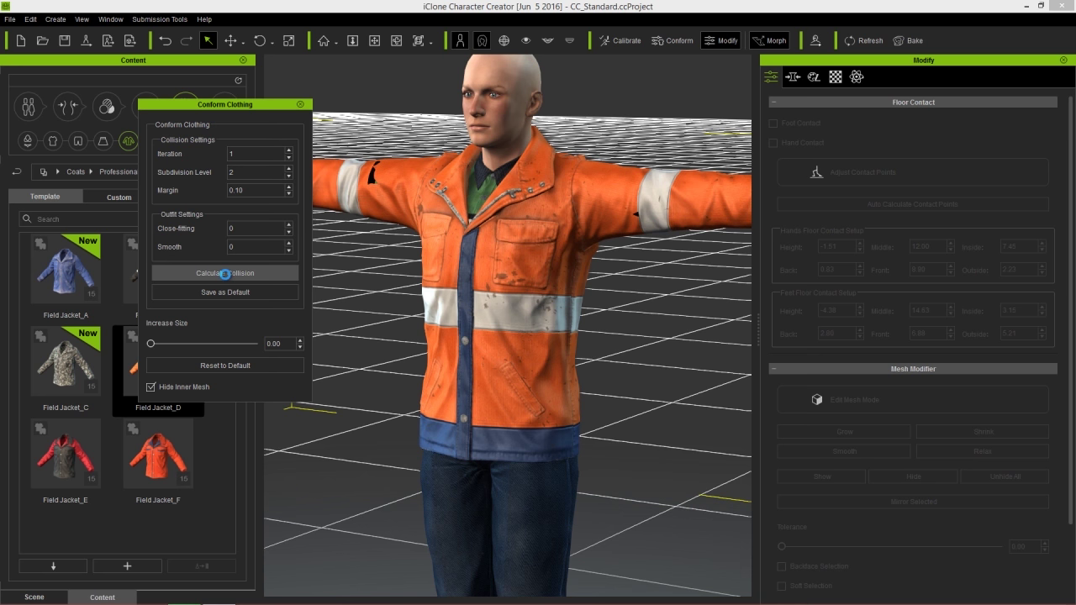
pyautogui.click(301, 104)
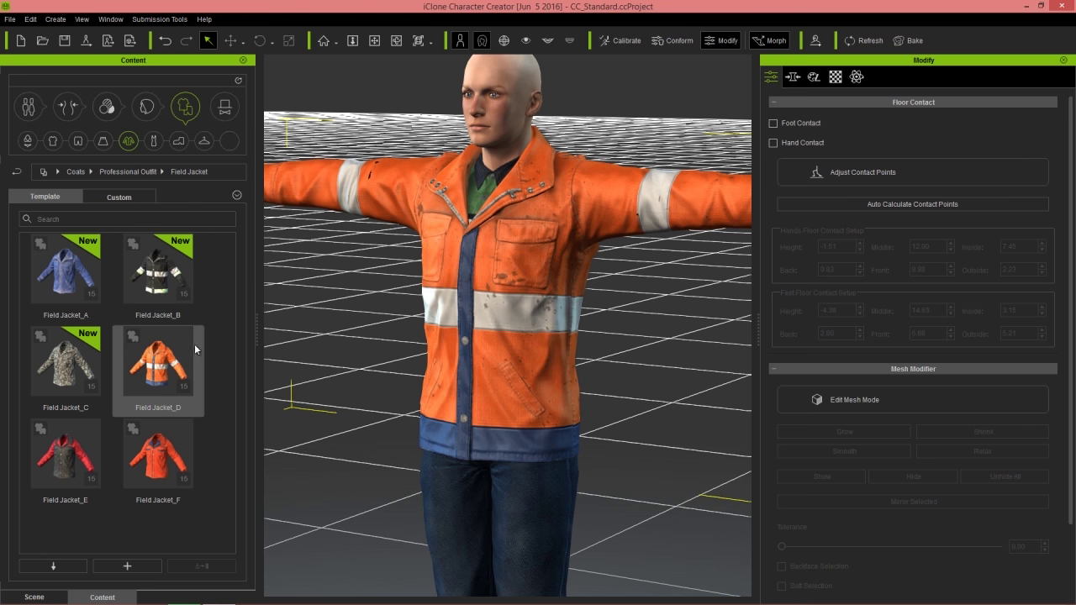
pyautogui.scroll(-5, 645, 341)
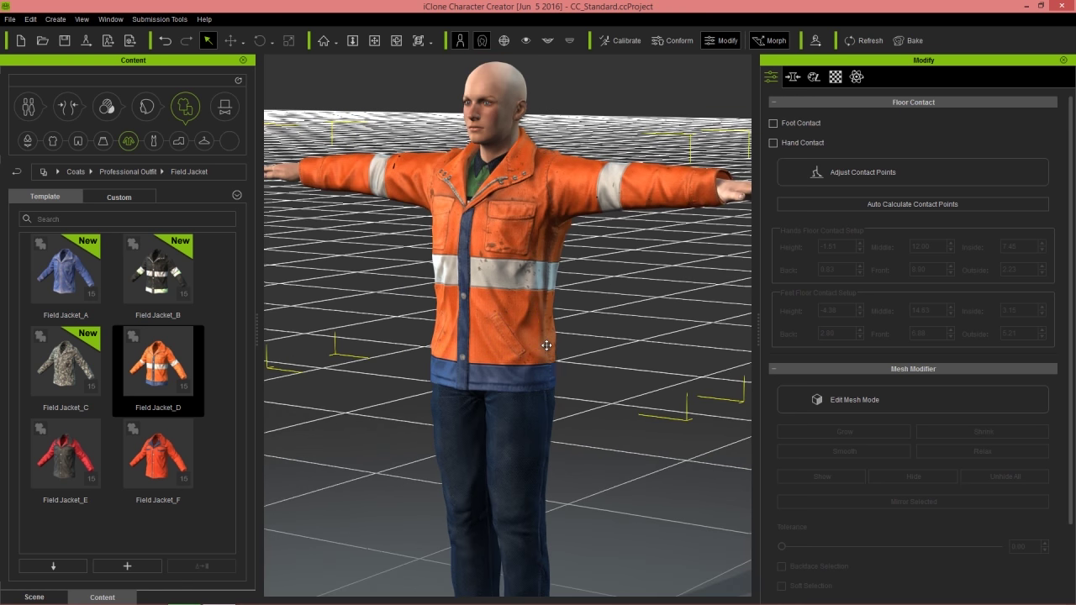
pyautogui.scroll(1, 553, 346)
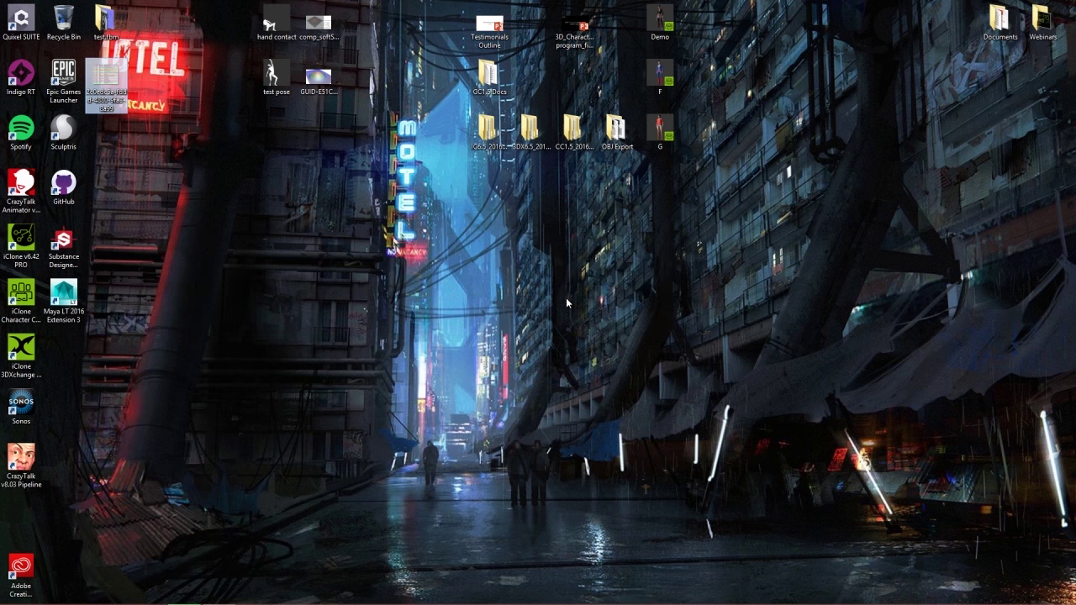
# - Open the Demo project from the desktop without saving the current project and look over the female character's layered outfit
pyautogui.moveTo(666, 19); pyautogui.dragTo(391, 265)
pyautogui.hotkey('alt', 'Tab')
pyautogui.hotkey('alt', 'Tab')
pyautogui.click(484, 335)
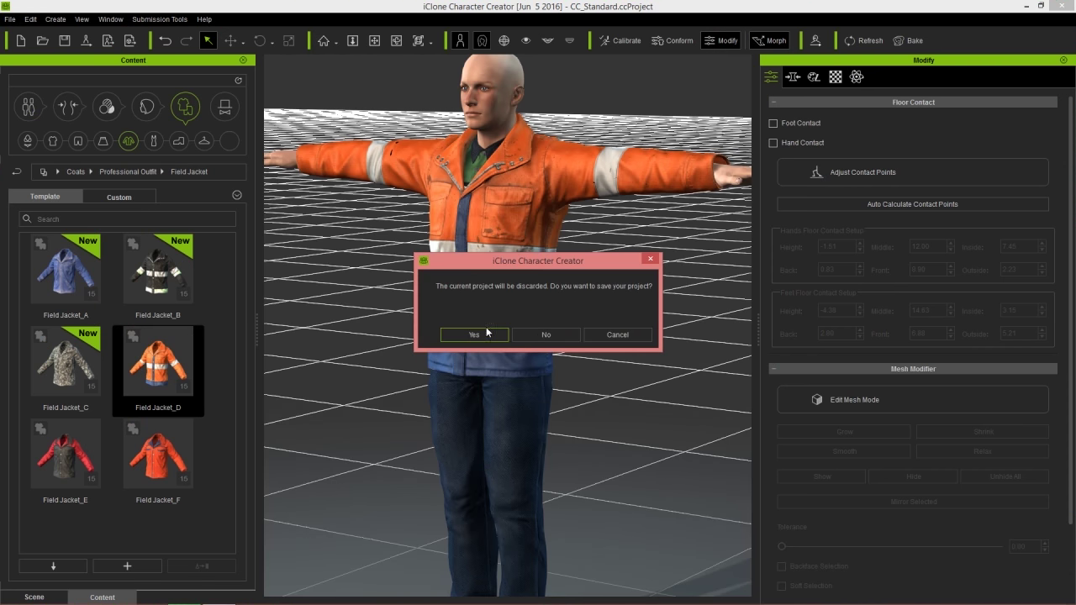
pyautogui.click(542, 329)
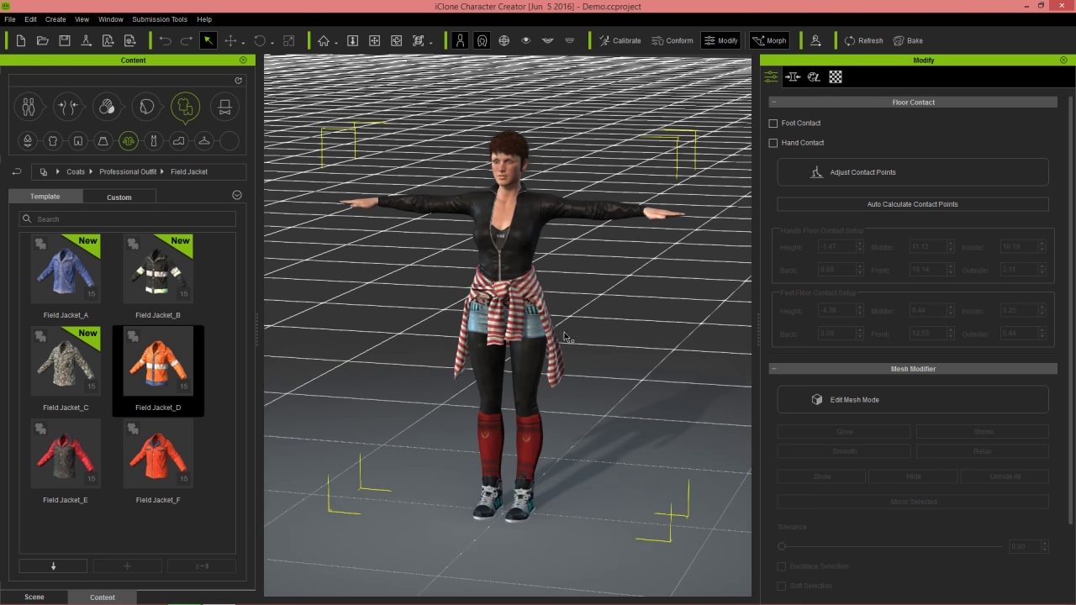
pyautogui.moveTo(597, 383); pyautogui.dragTo(584, 409, button='right')
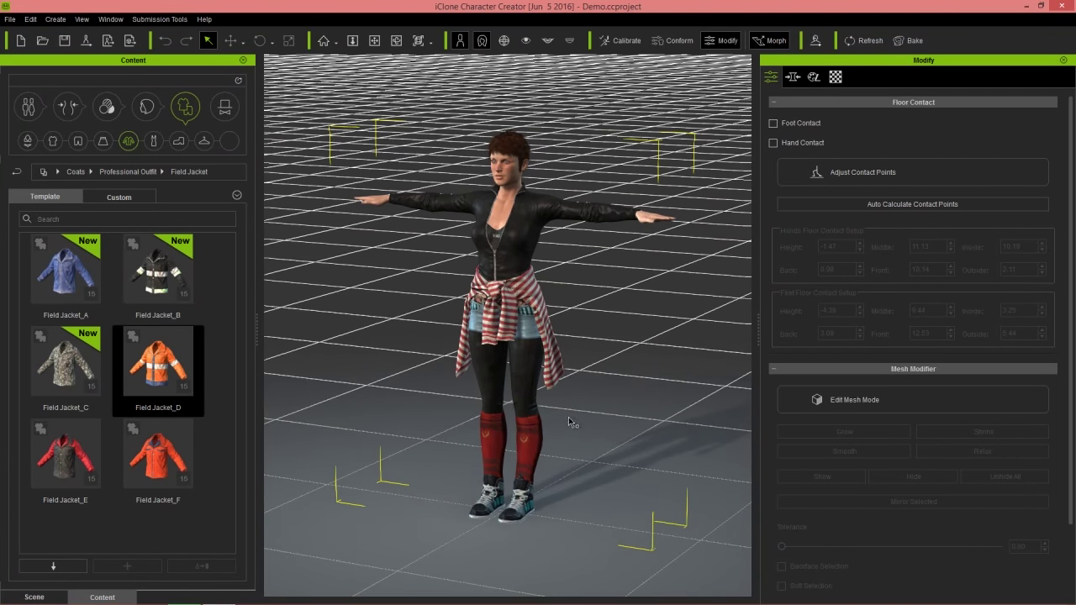
pyautogui.scroll(5, 590, 416)
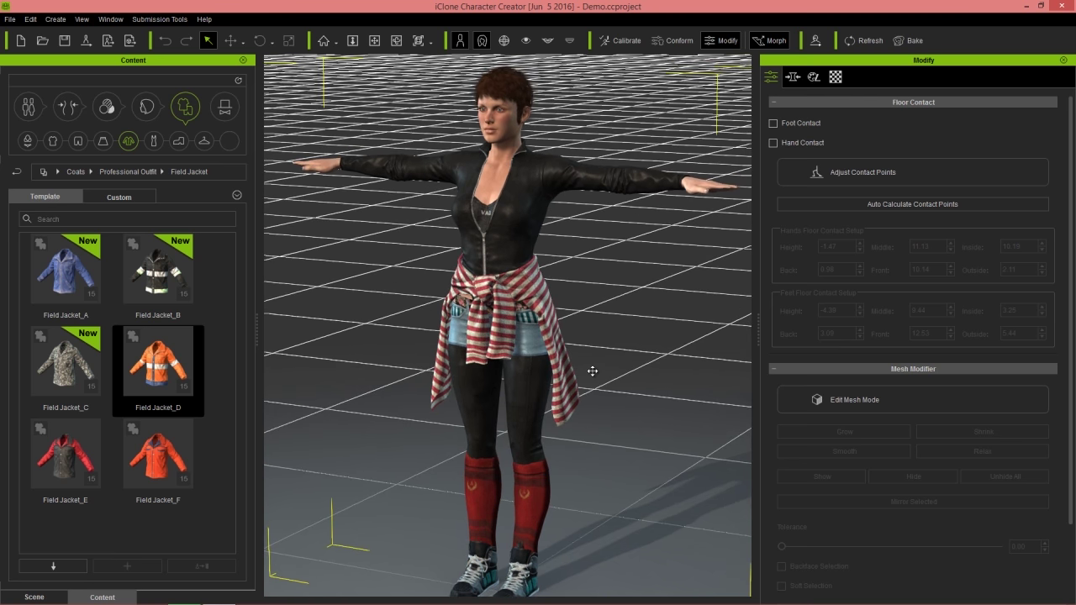
pyautogui.scroll(2, 605, 395)
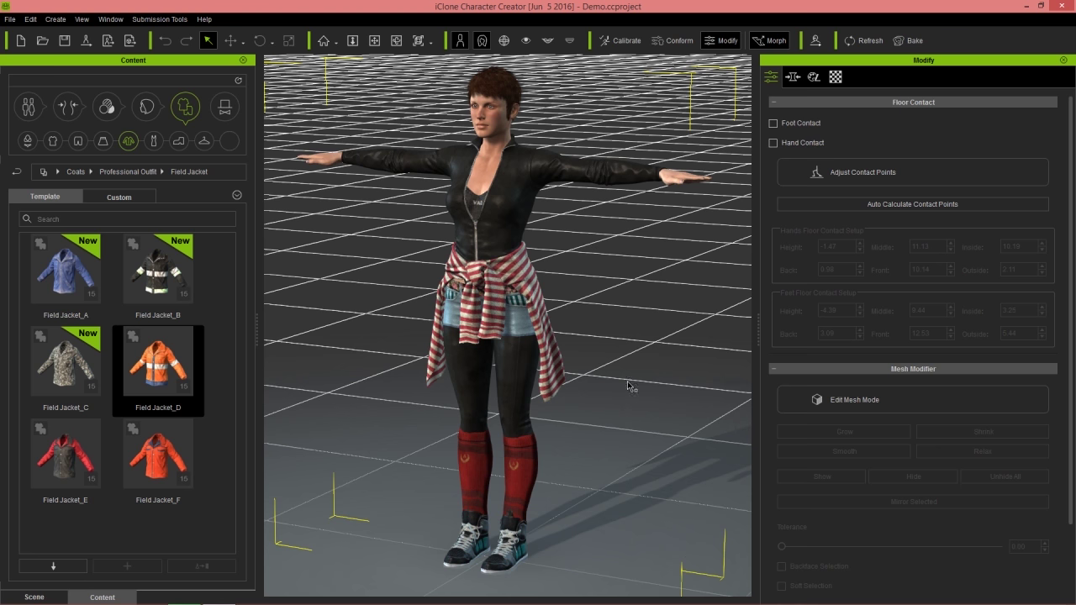
pyautogui.scroll(-2, 538, 247)
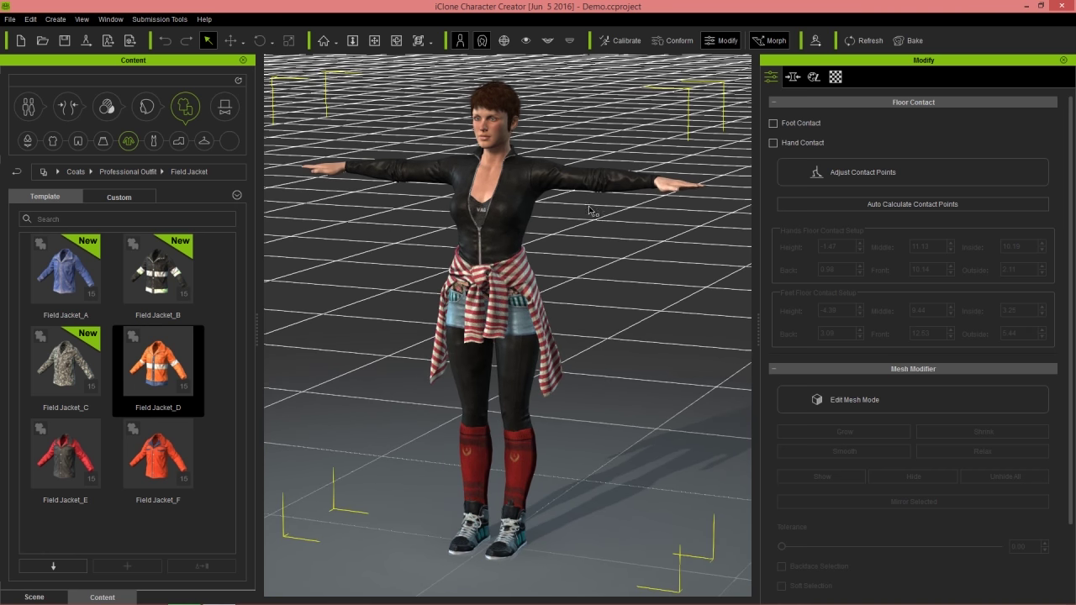
# - Export the clothed character to the desktop as an FBX file named crazylady, with no extra FBX settings enabled
pyautogui.click(10, 19)
pyautogui.moveTo(60, 126)
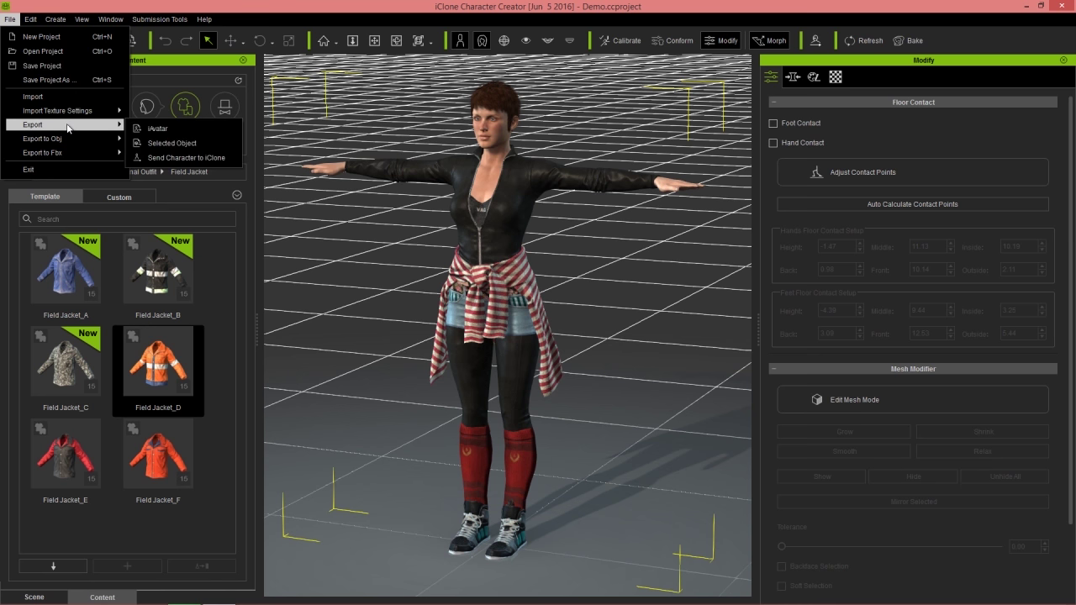
pyautogui.moveTo(70, 153)
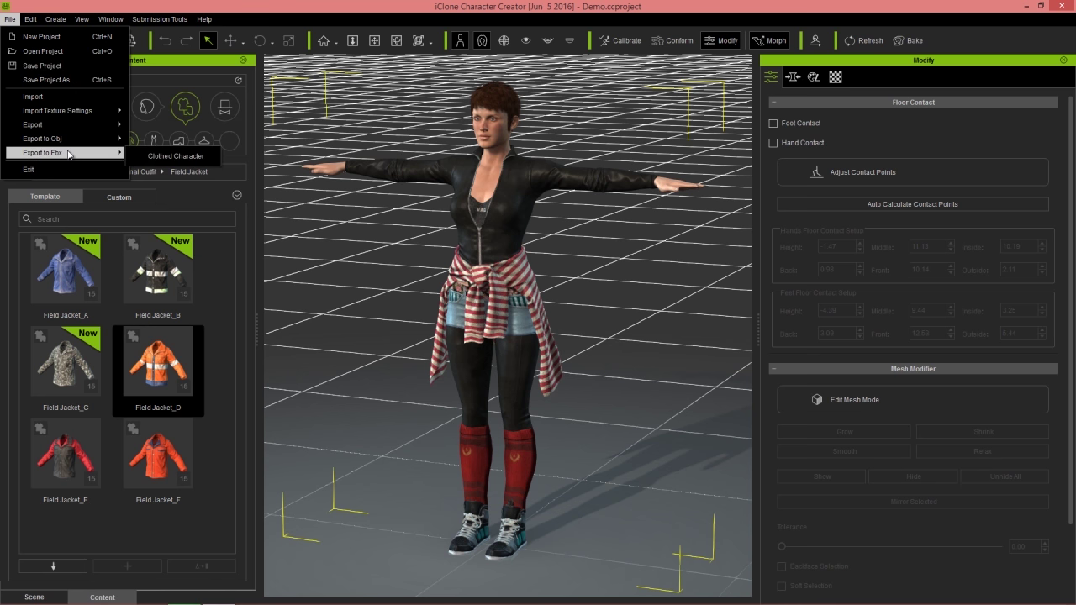
pyautogui.click(157, 158)
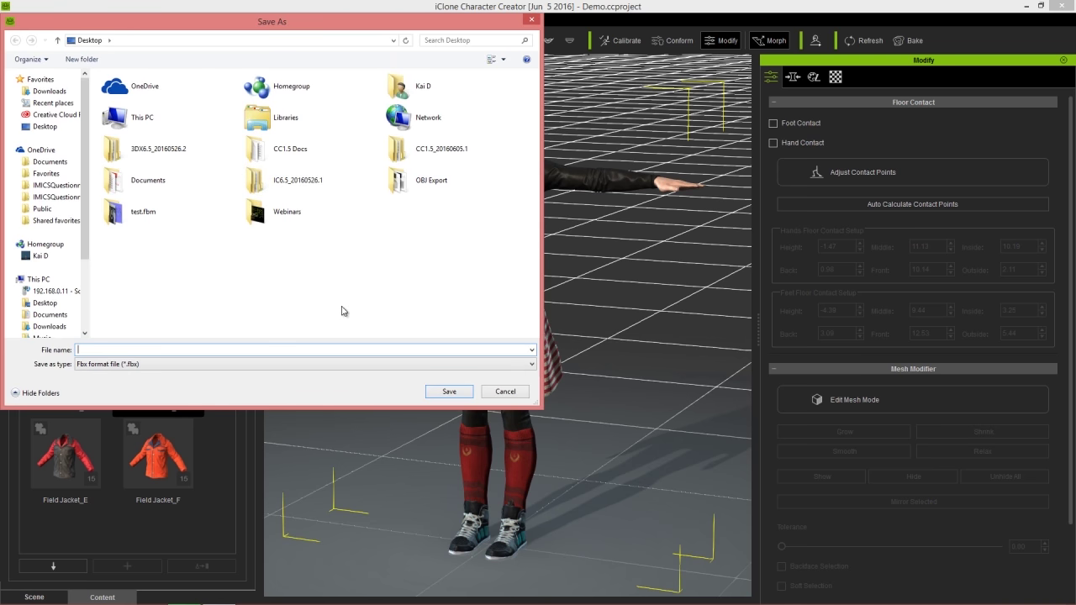
pyautogui.write('lad')
pyautogui.press('BackSpace')
pyautogui.press('BackSpace')
pyautogui.press('BackSpace')
pyautogui.write('crazyle')
pyautogui.press('Return')
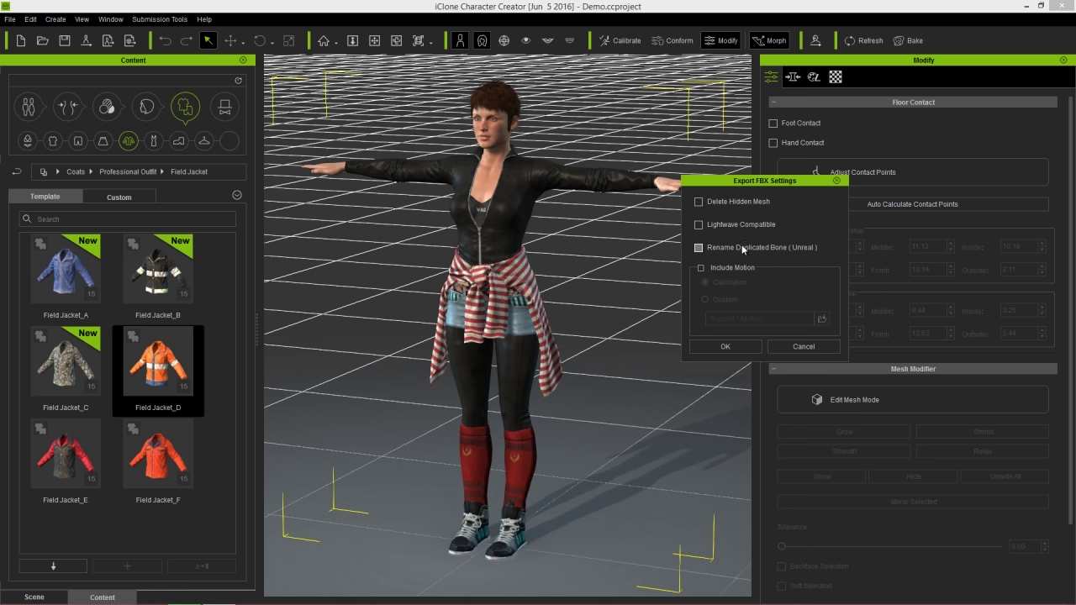
pyautogui.click(725, 347)
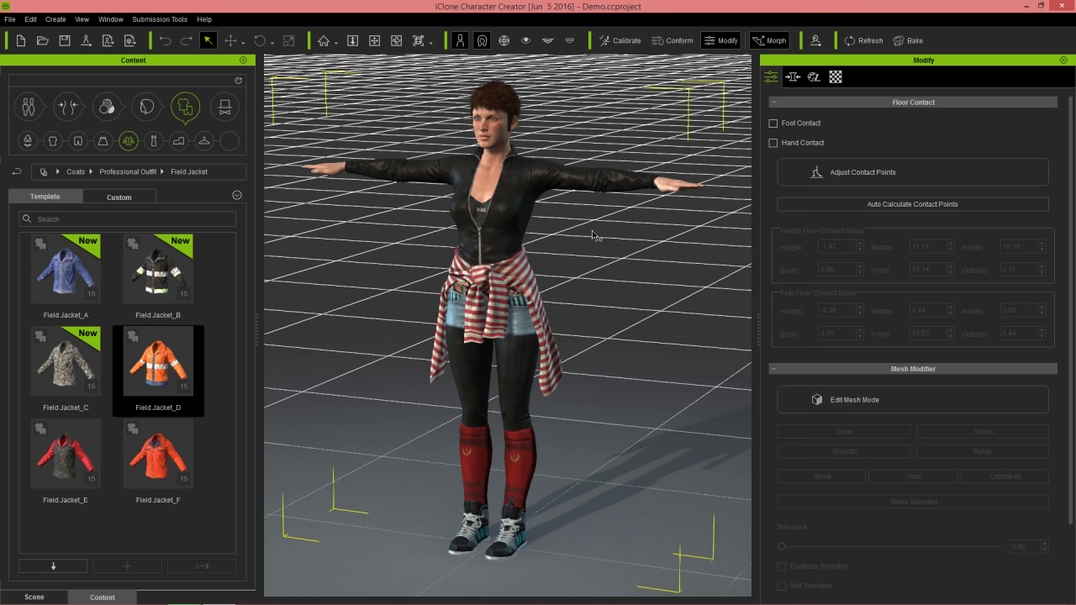
# - Start a new project and locate the exported crazylady FBX and fbxkey files on the desktop
pyautogui.click(21, 40)
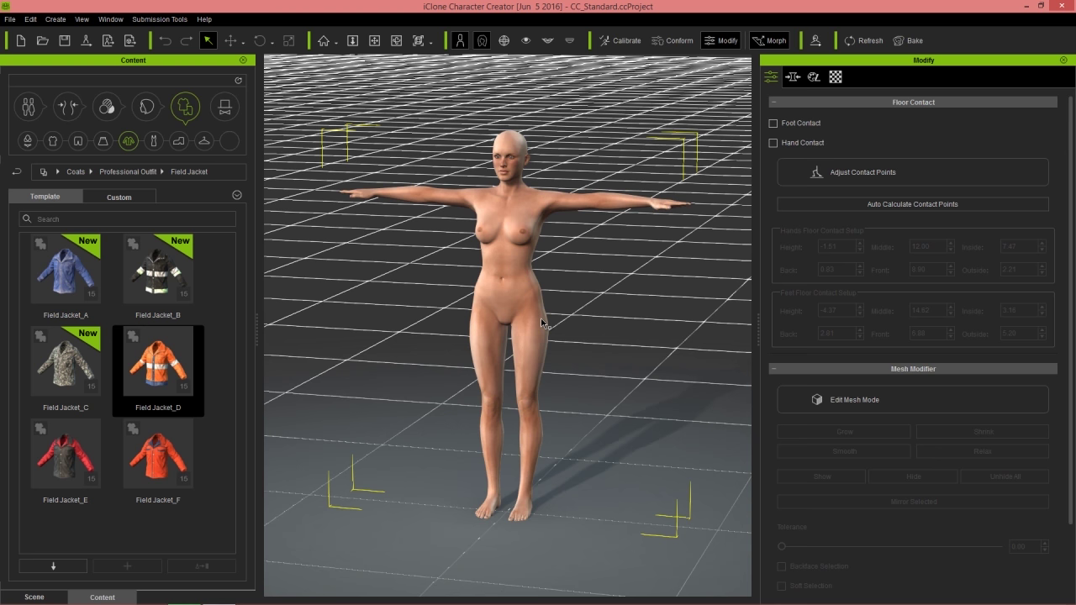
pyautogui.press('super+d')
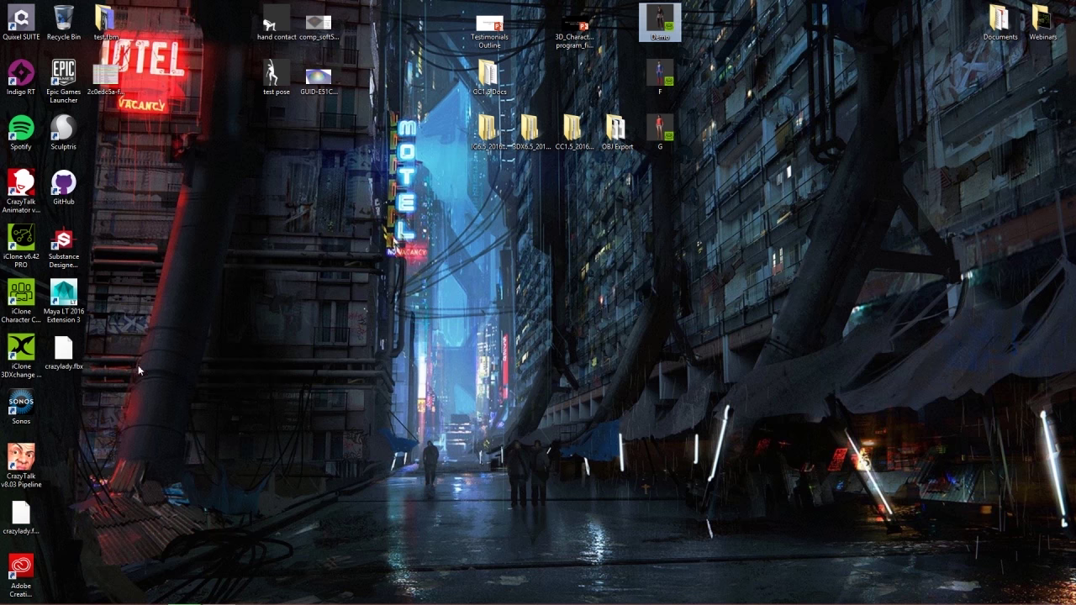
pyautogui.click(73, 360)
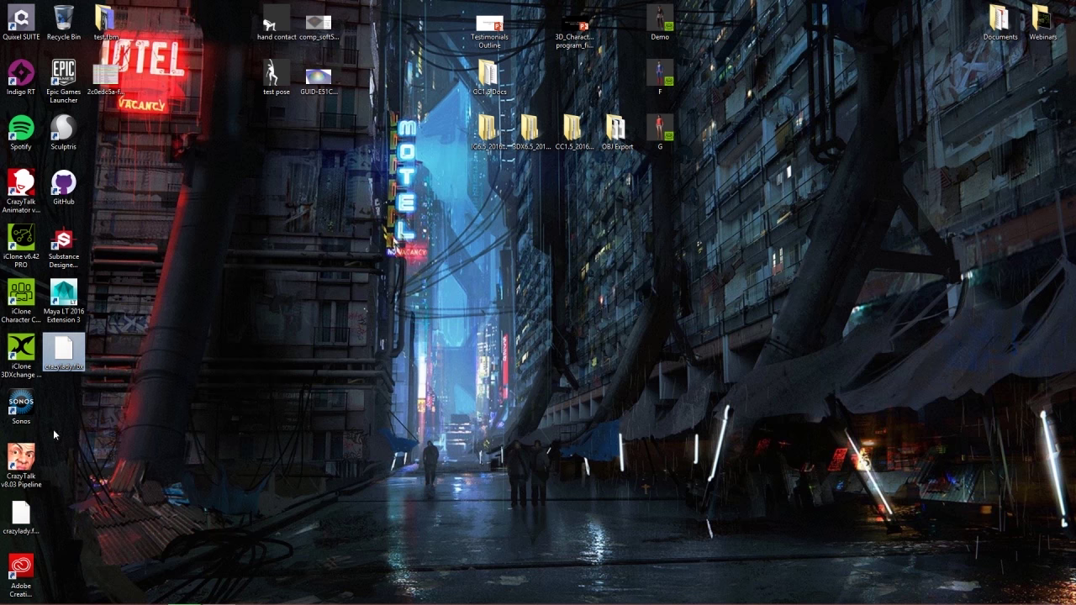
pyautogui.click(30, 509)
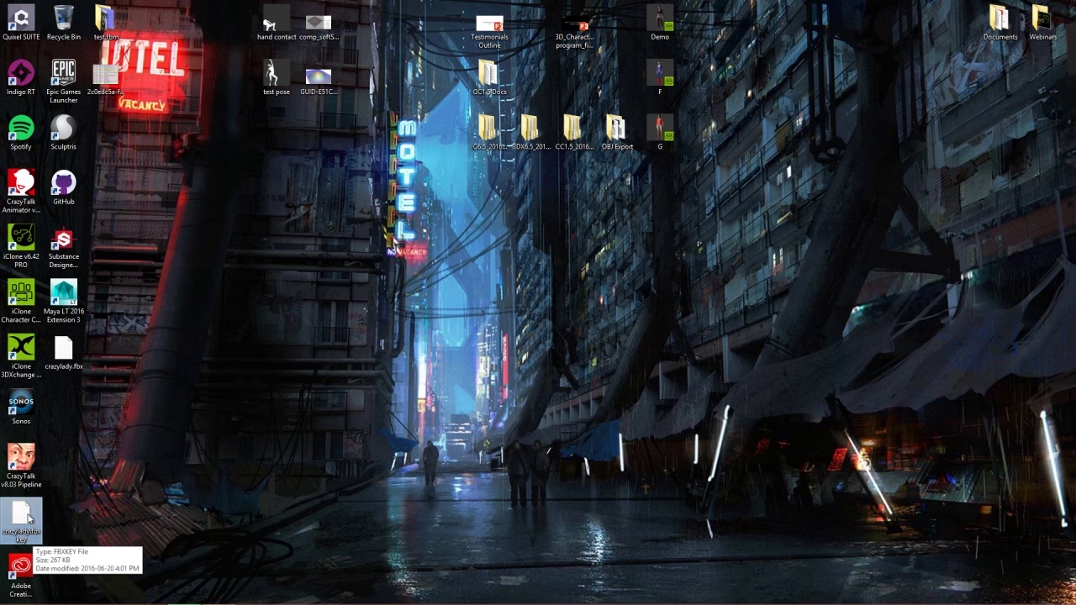
pyautogui.click(71, 360)
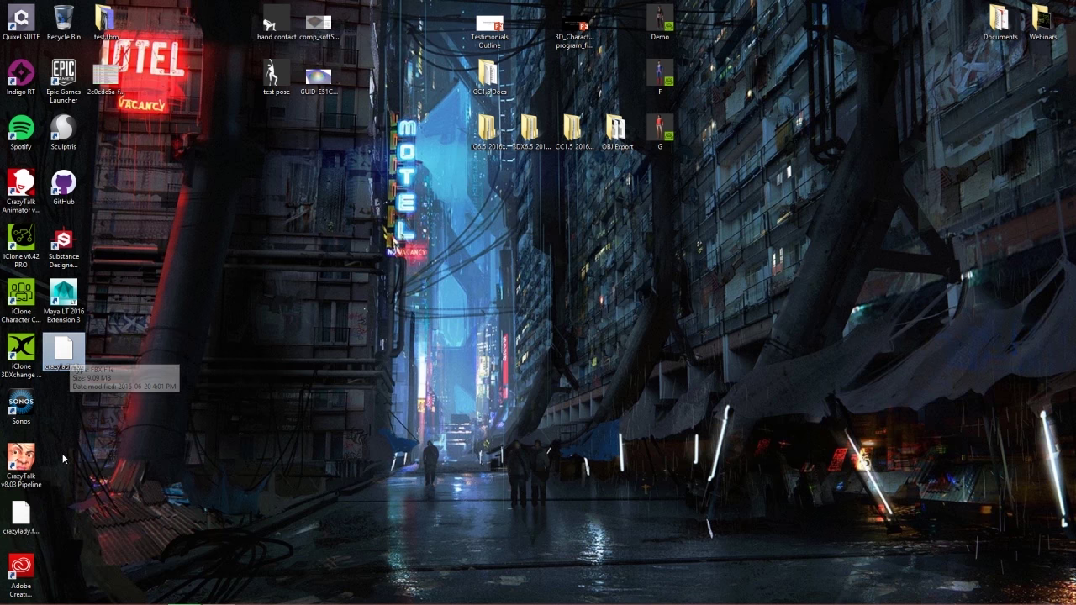
# - Switch from the desktop back to Character Creator and import crazylady.fbx from the desktop into the new project
pyautogui.click(27, 511)
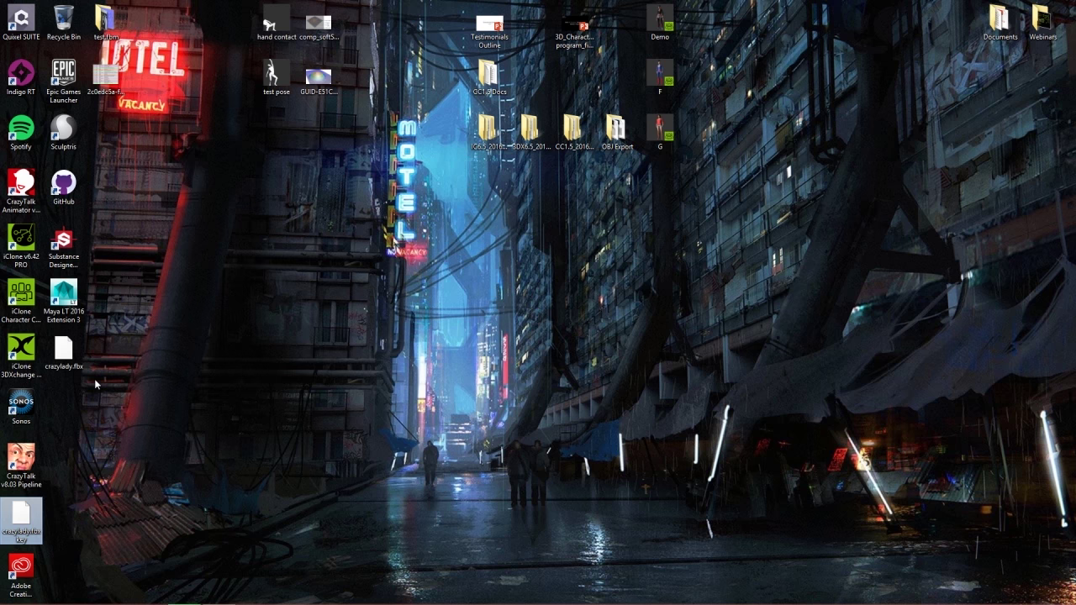
pyautogui.moveTo(69, 353)
pyautogui.mouseDown()
pyautogui.moveTo(208, 386)
pyautogui.moveTo(392, 351)
pyautogui.moveTo(164, 439)
pyautogui.moveTo(69, 353)
pyautogui.mouseUp()
pyautogui.hotkey('alt', 'Tab')
pyautogui.hotkey('alt', 'Tab')
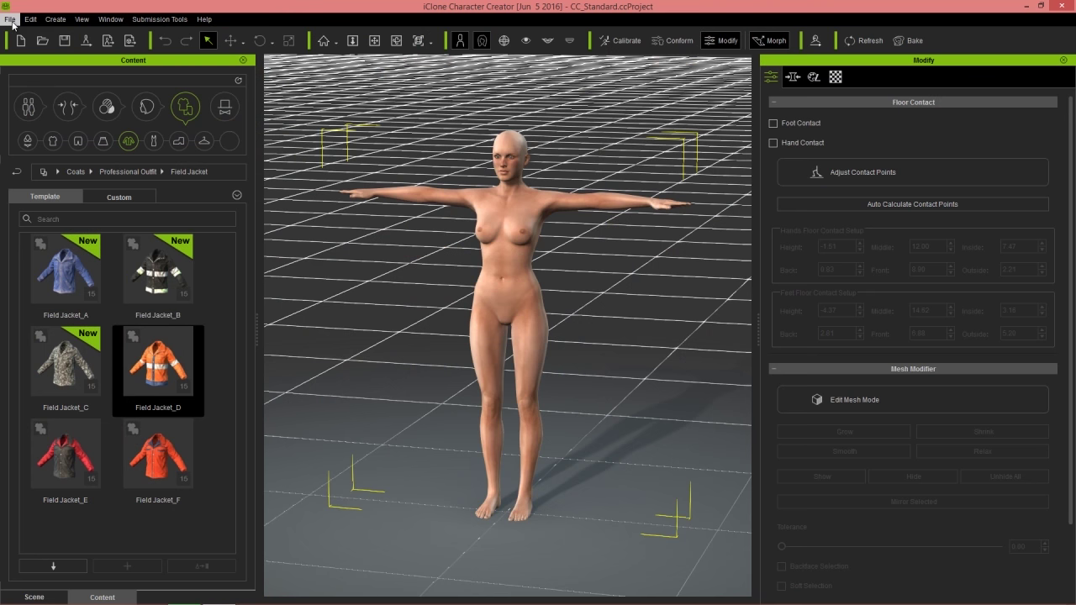
pyautogui.click(11, 22)
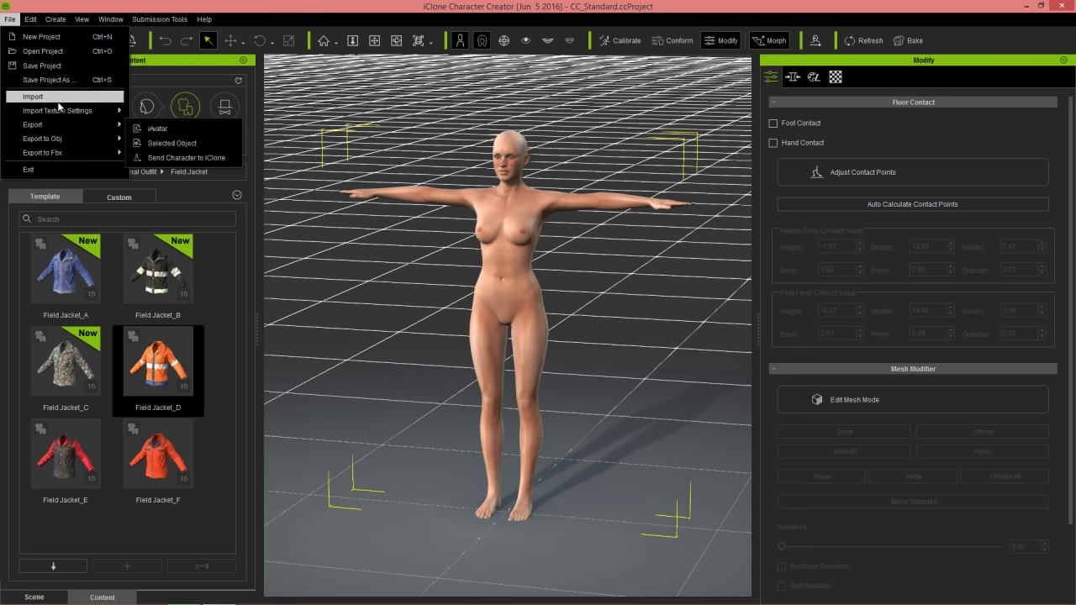
pyautogui.click(60, 105)
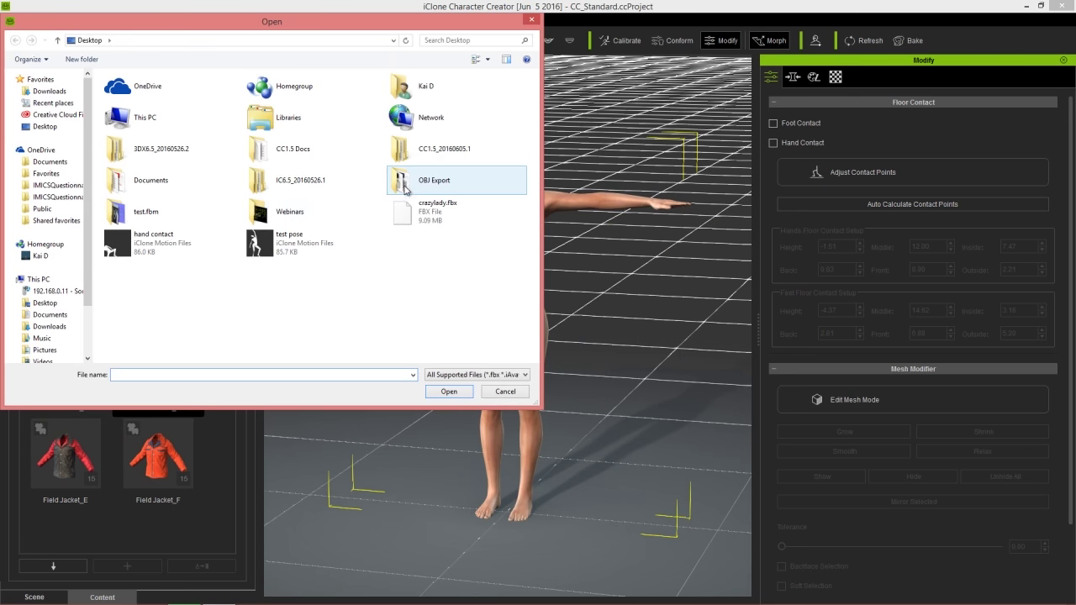
pyautogui.doubleClick(433, 219)
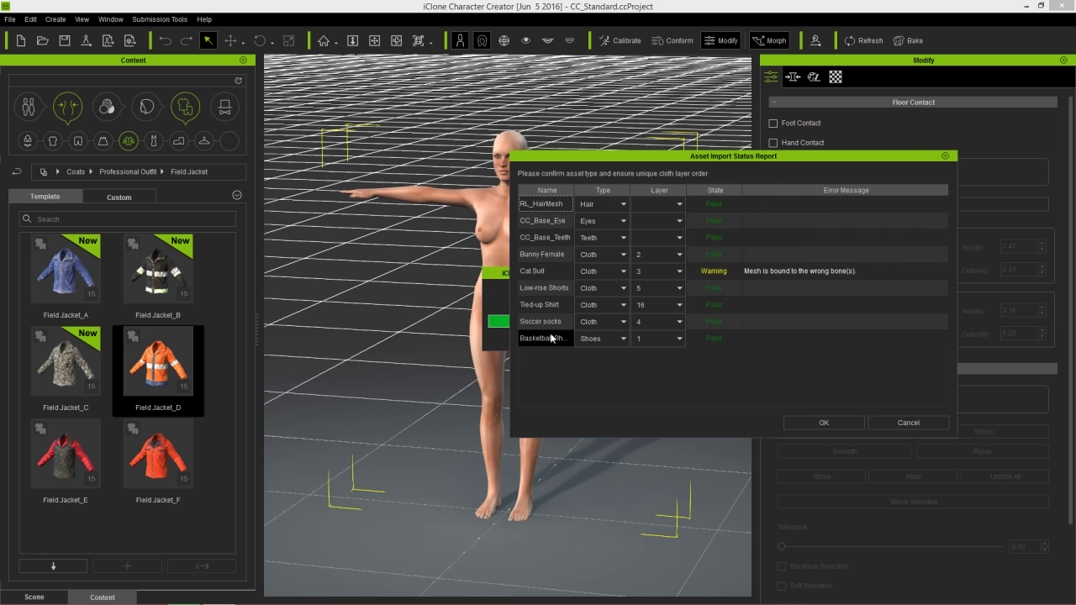
# - Review the layer choices for Bunny Female in the Asset Import Status Report and accept the listed asset types and layers
pyautogui.click(678, 255)
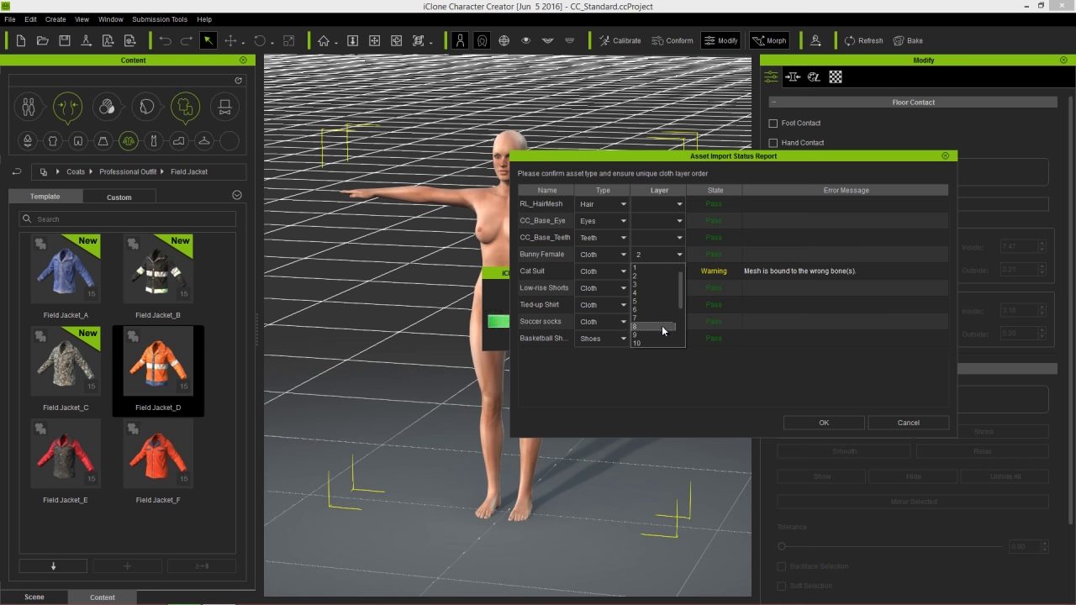
pyautogui.moveTo(681, 295); pyautogui.dragTo(685, 337)
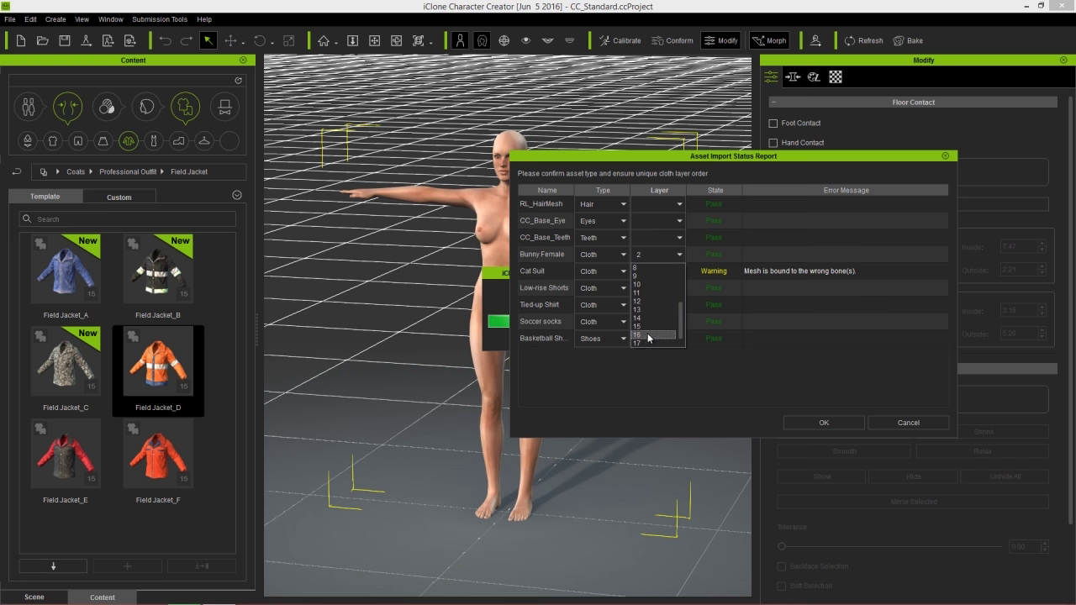
pyautogui.click(687, 371)
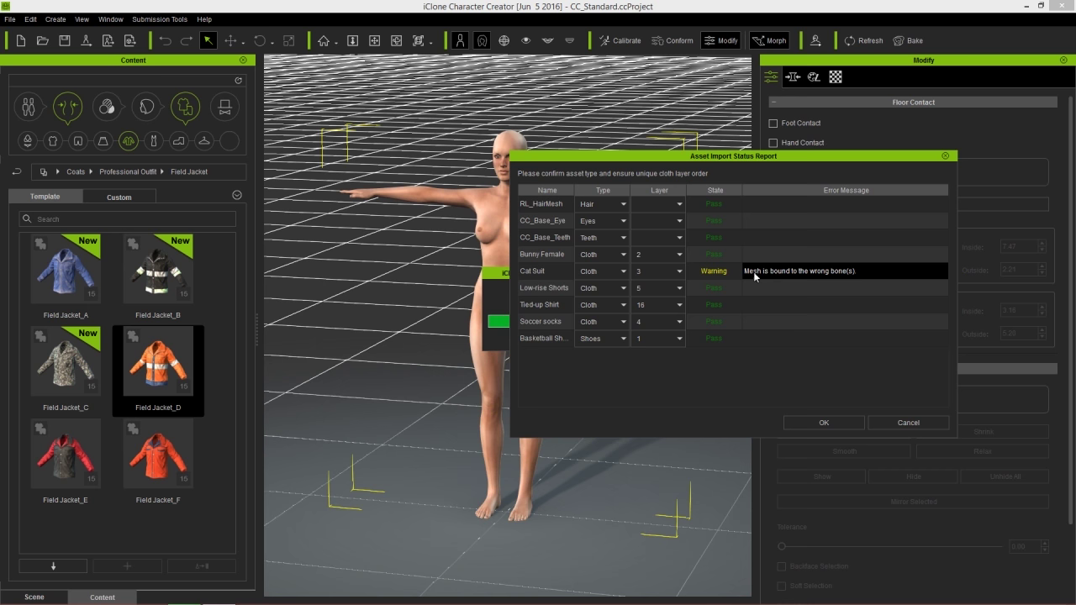
pyautogui.click(824, 423)
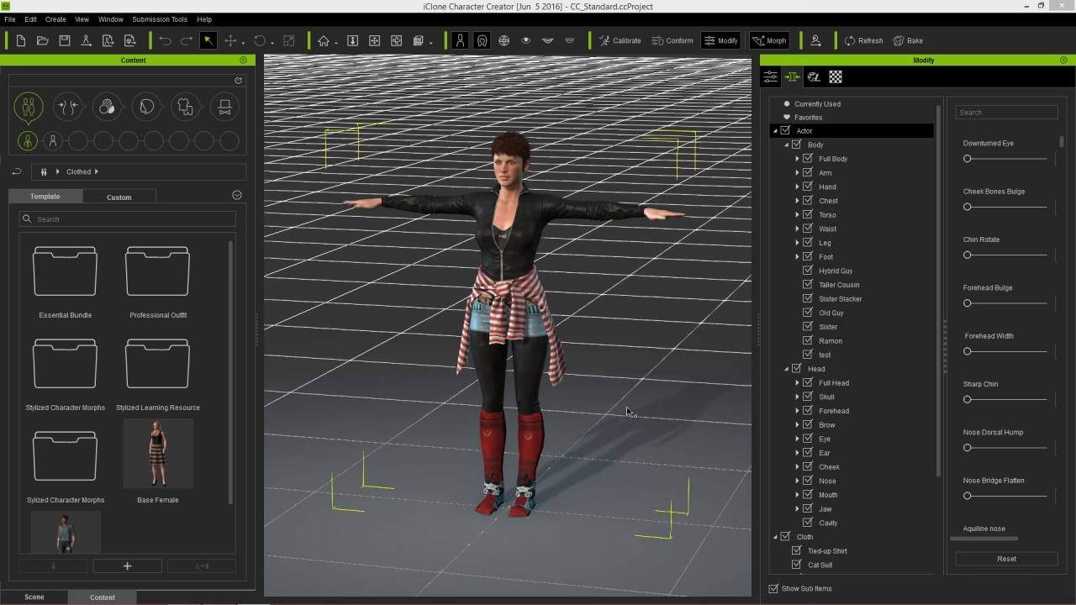
# - Inspect the imported character's socks and shoes and open the Cloth Layer Settings for the outfit
pyautogui.moveTo(679, 386); pyautogui.dragTo(613, 344, button='middle')
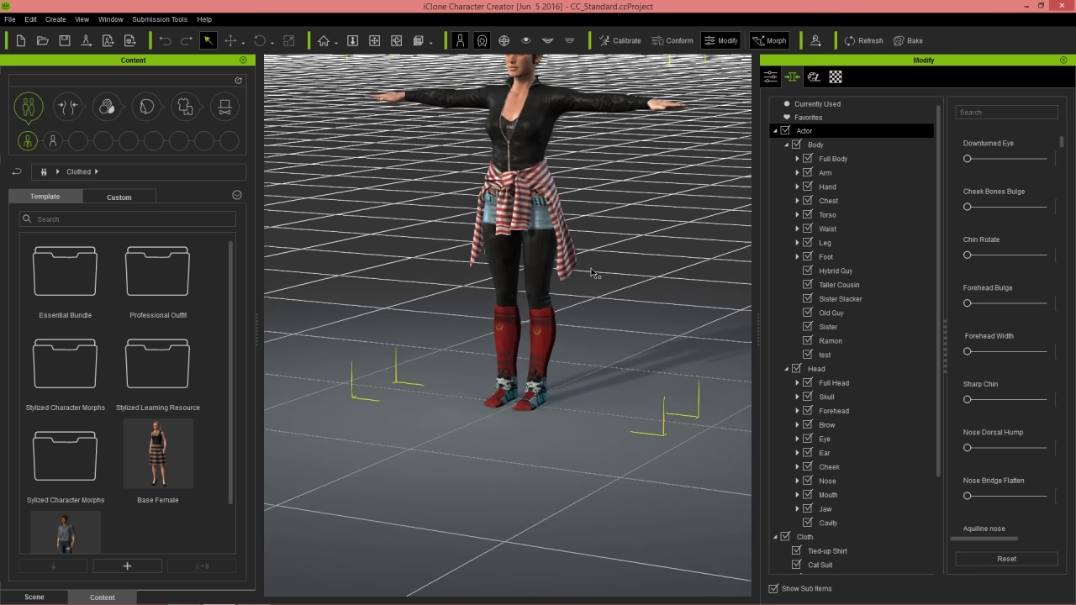
pyautogui.scroll(5, 621, 467)
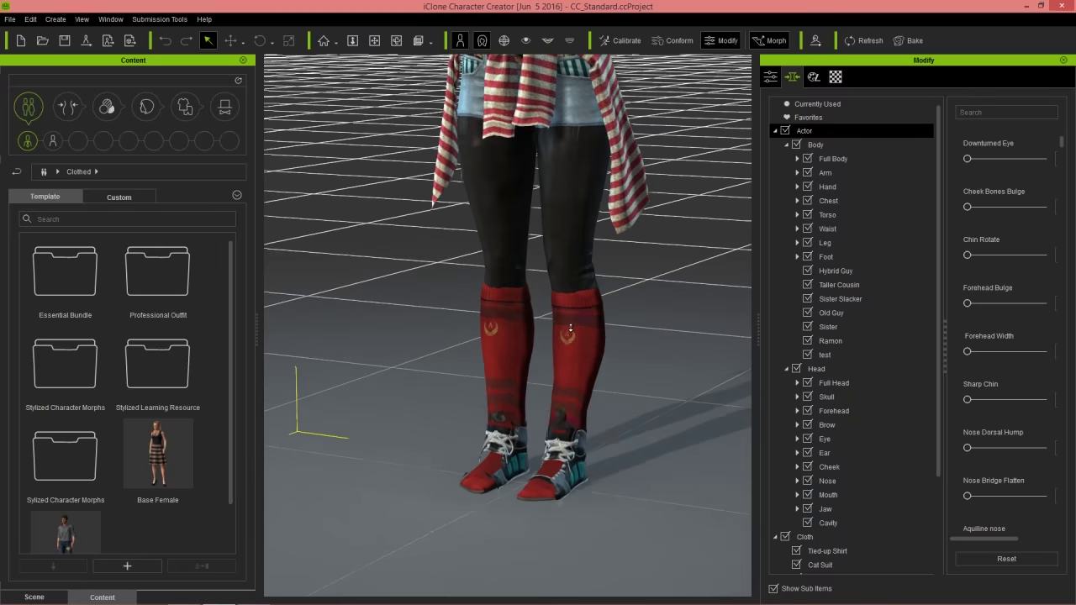
pyautogui.moveTo(570, 331); pyautogui.dragTo(574, 360, button='middle')
pyautogui.scroll(2, 574, 360)
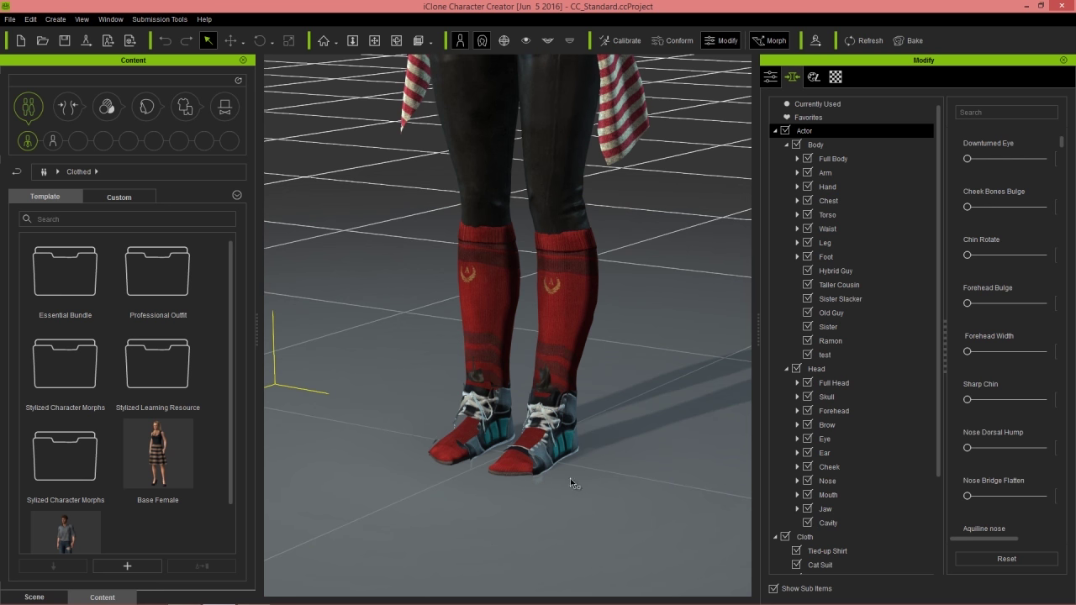
pyautogui.click(110, 18)
pyautogui.click(152, 82)
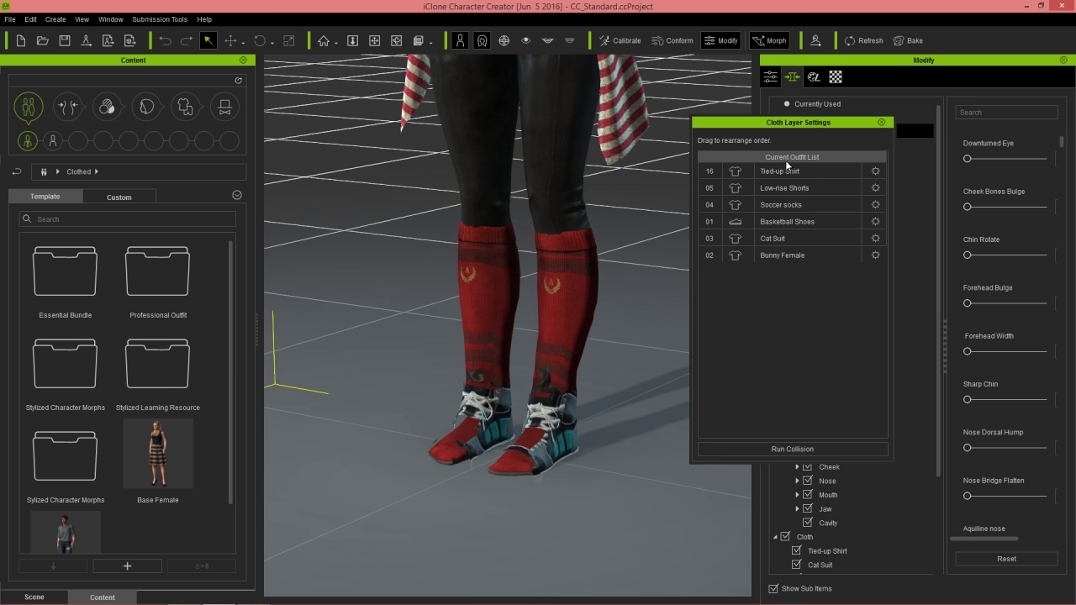
# - Consult the cloth layer assignment chart and inspect the collision order choices offered for the Basketball Shoes
pyautogui.hotkey('alt', 'Tab')
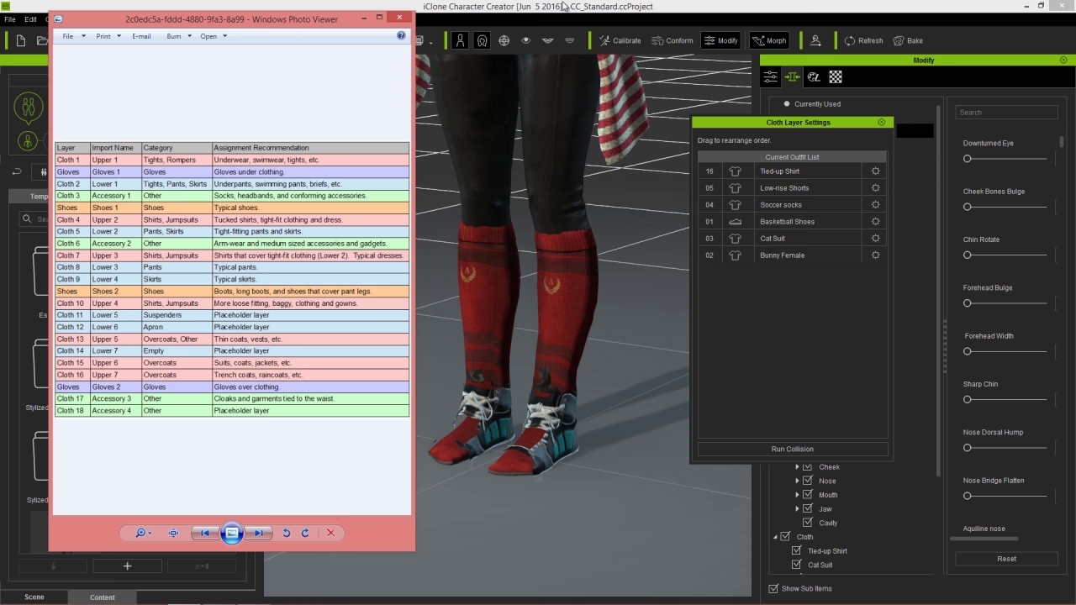
pyautogui.click(798, 125)
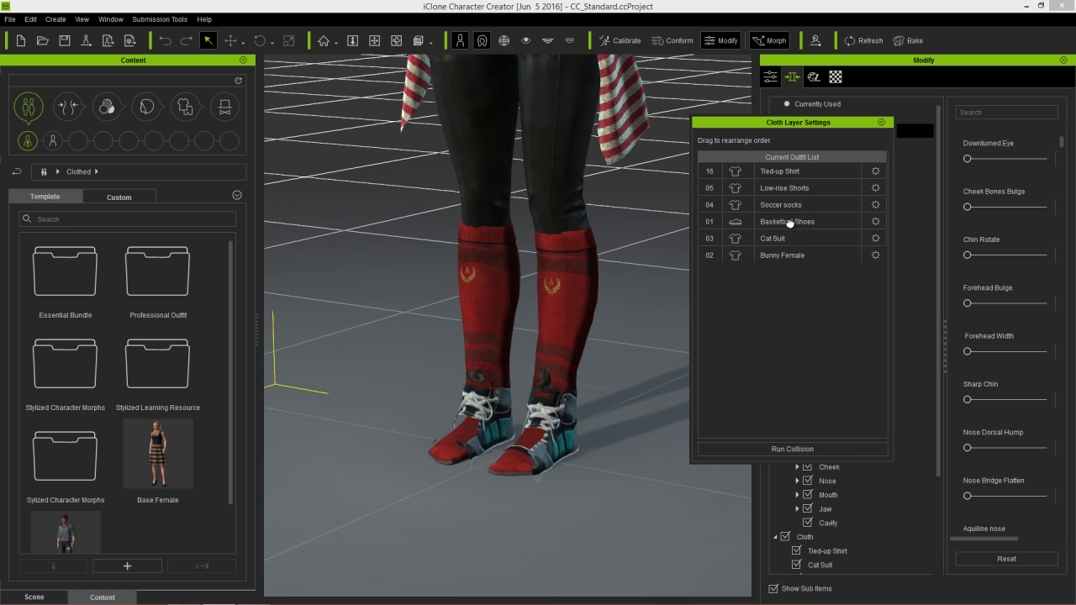
pyautogui.click(875, 221)
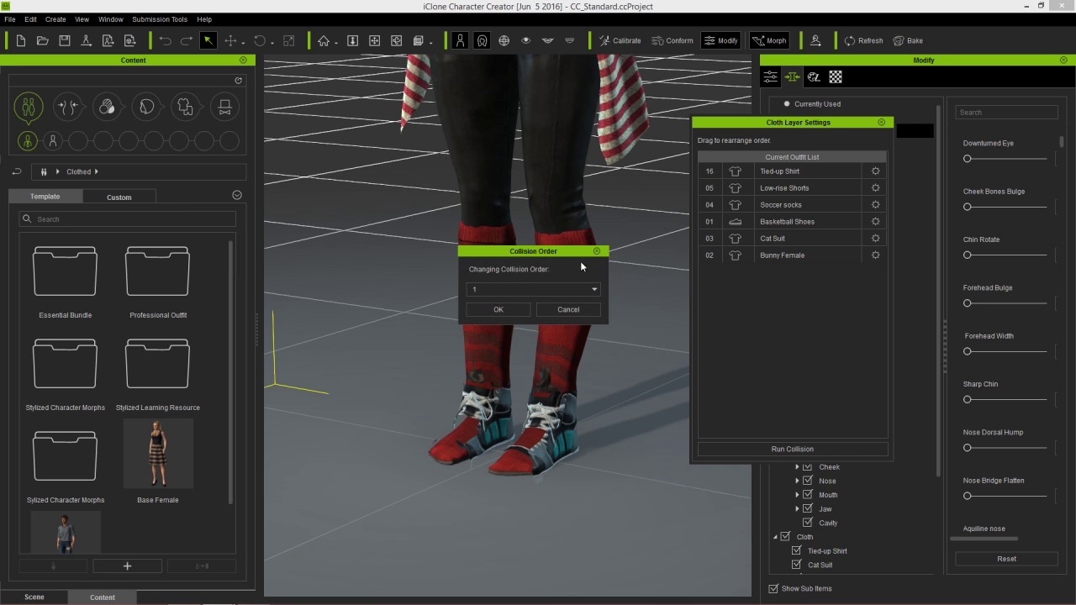
pyautogui.click(590, 291)
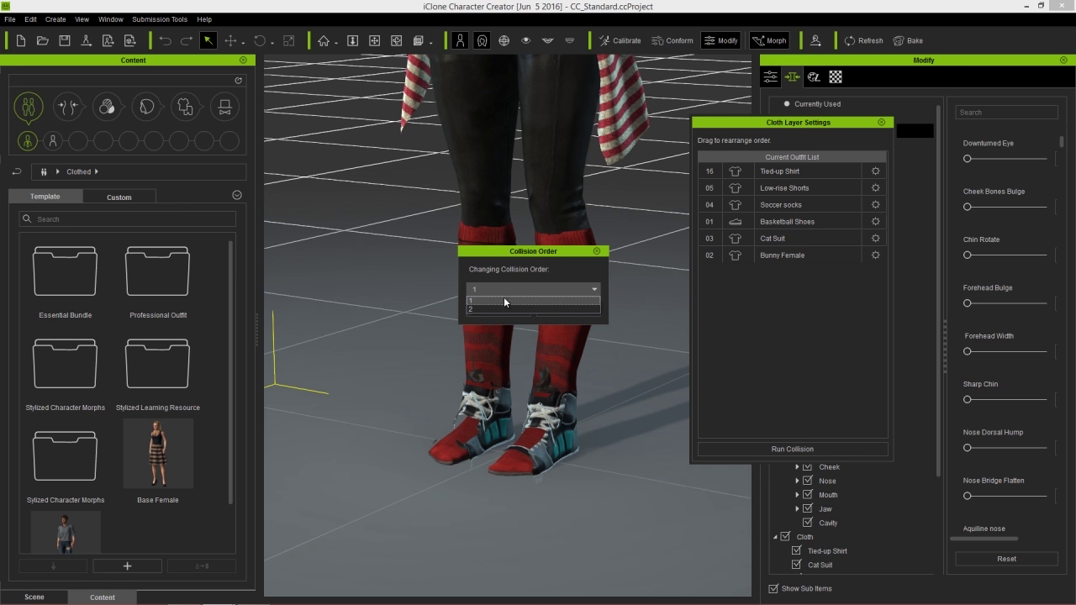
pyautogui.click(530, 253)
pyautogui.click(597, 251)
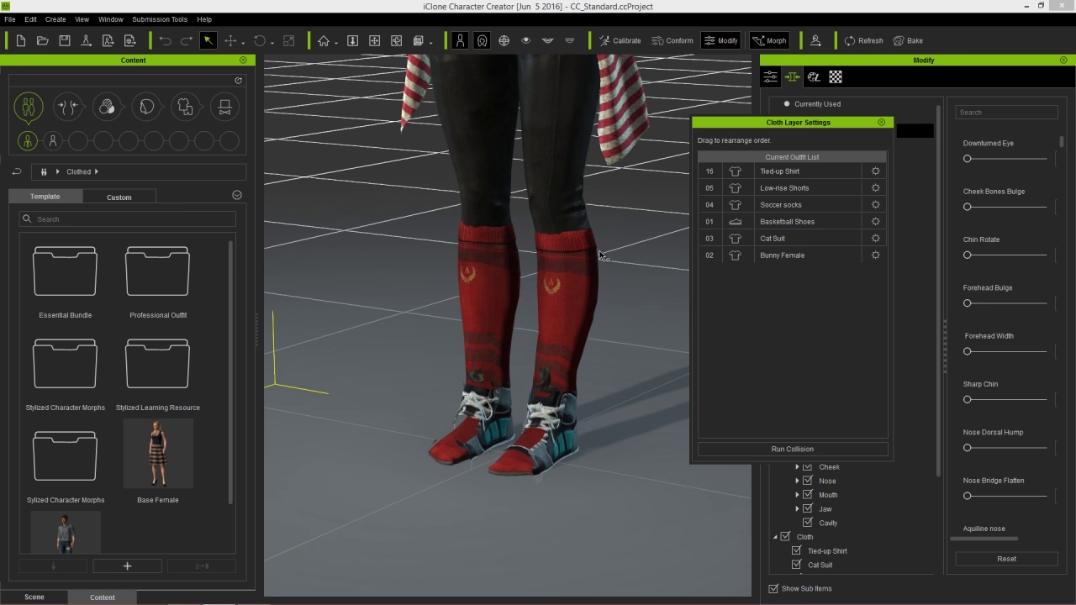
# - Inspect the collision order choices offered for the Soccer socks and check the shoe layers in the assignment chart
pyautogui.click(875, 206)
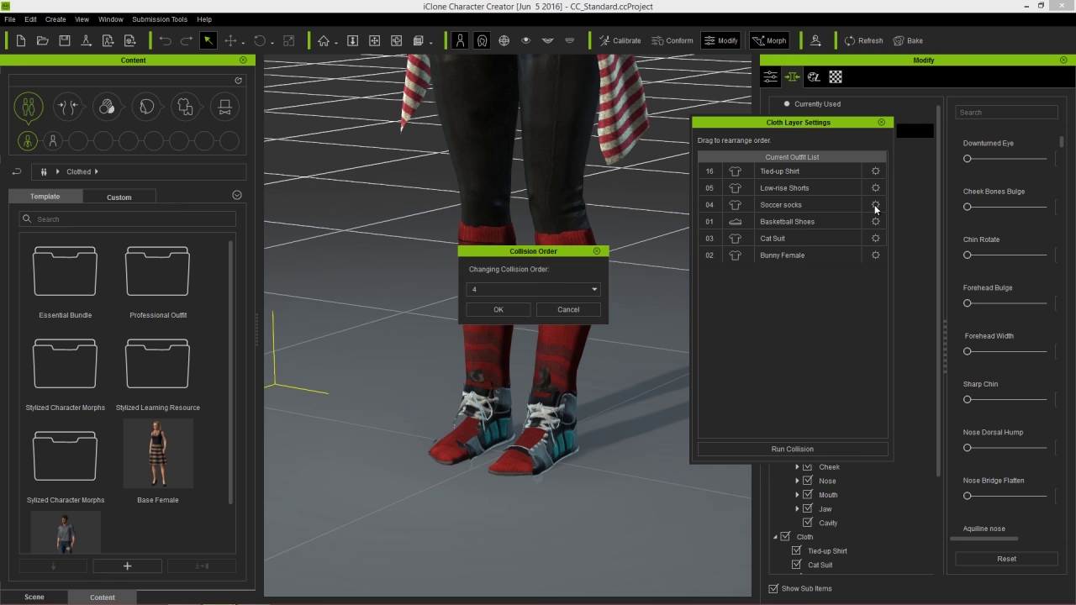
pyautogui.click(542, 289)
pyautogui.moveTo(595, 323)
pyautogui.mouseDown()
pyautogui.moveTo(592, 347)
pyautogui.moveTo(597, 313)
pyautogui.mouseUp()
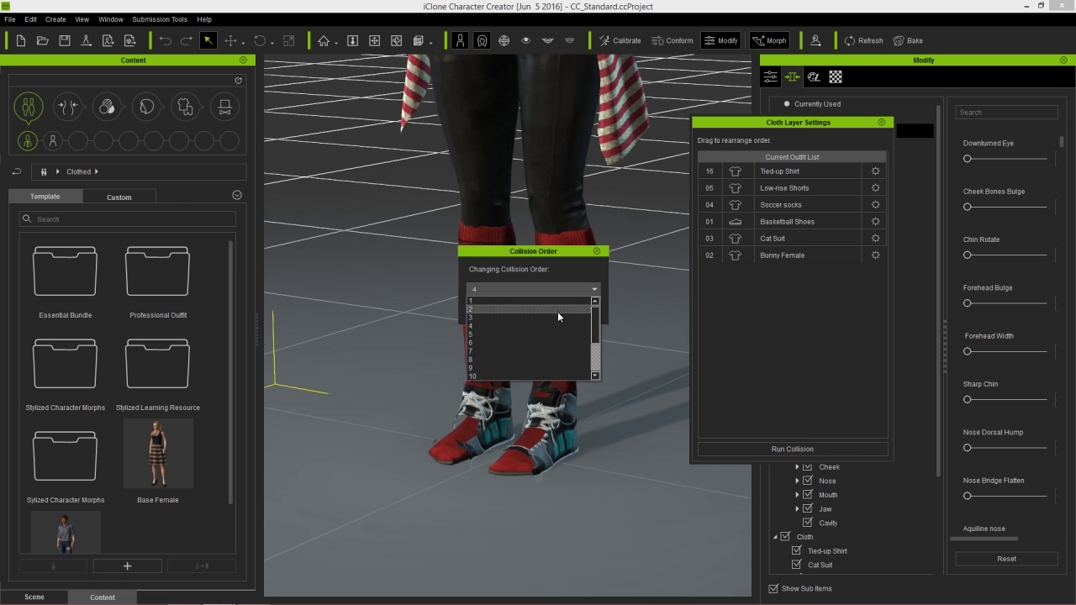
pyautogui.click(572, 301)
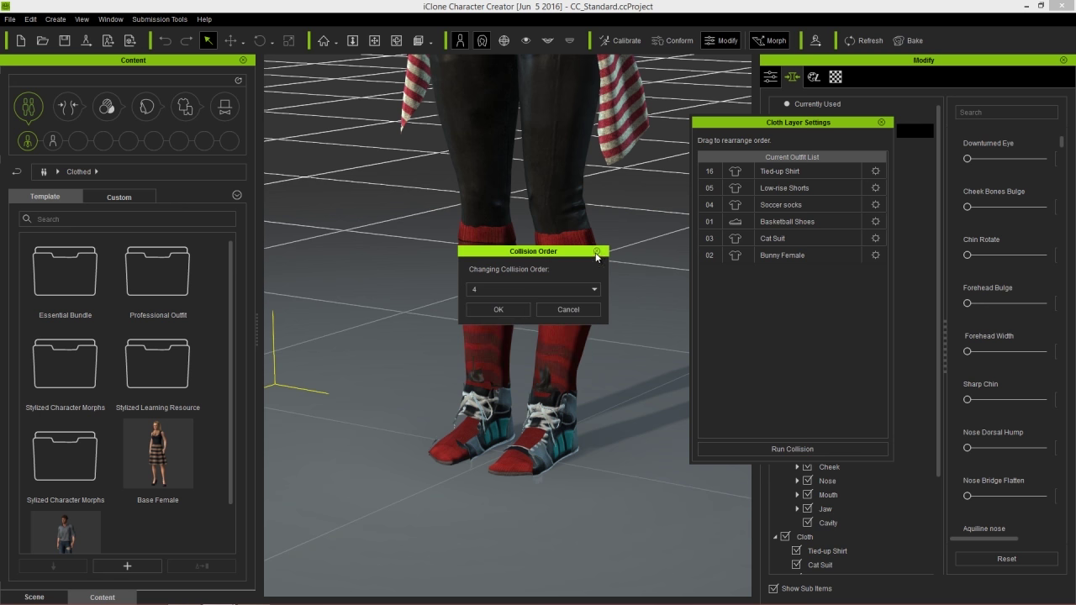
pyautogui.click(597, 252)
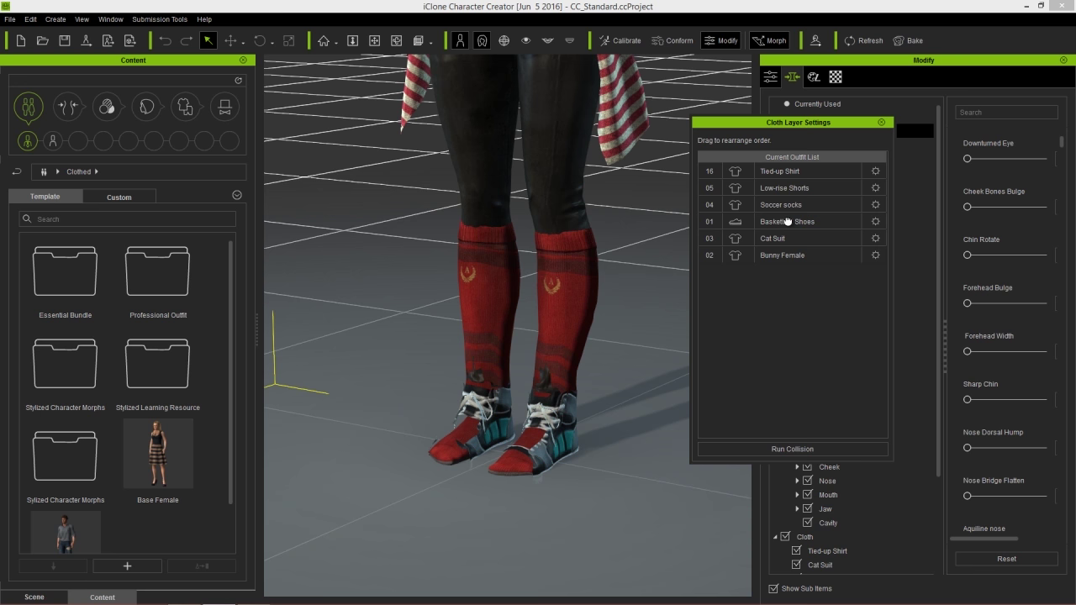
pyautogui.hotkey('alt', 'Tab')
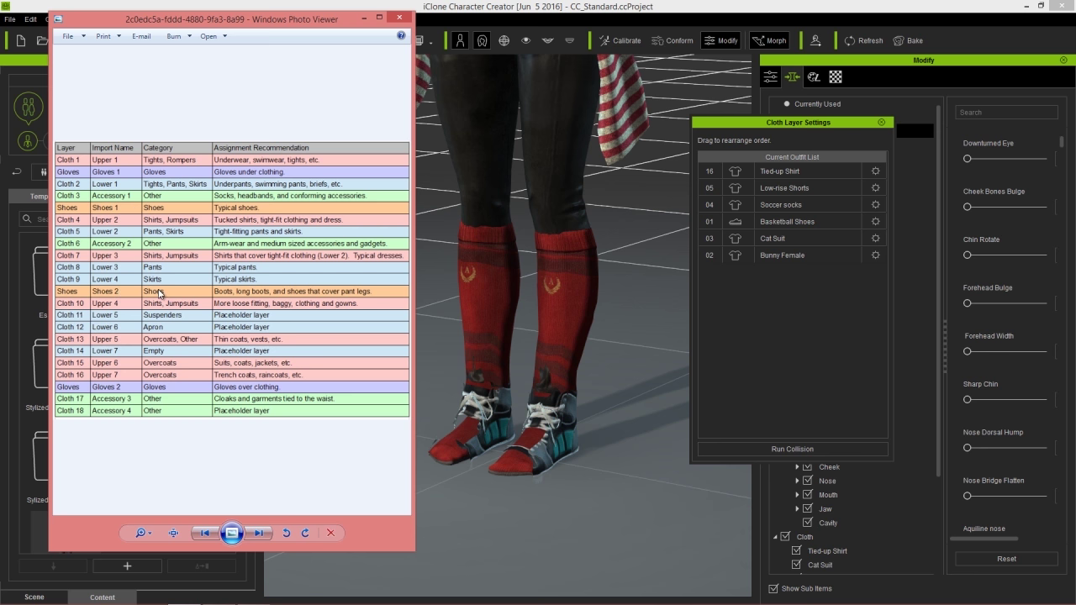
pyautogui.click(770, 127)
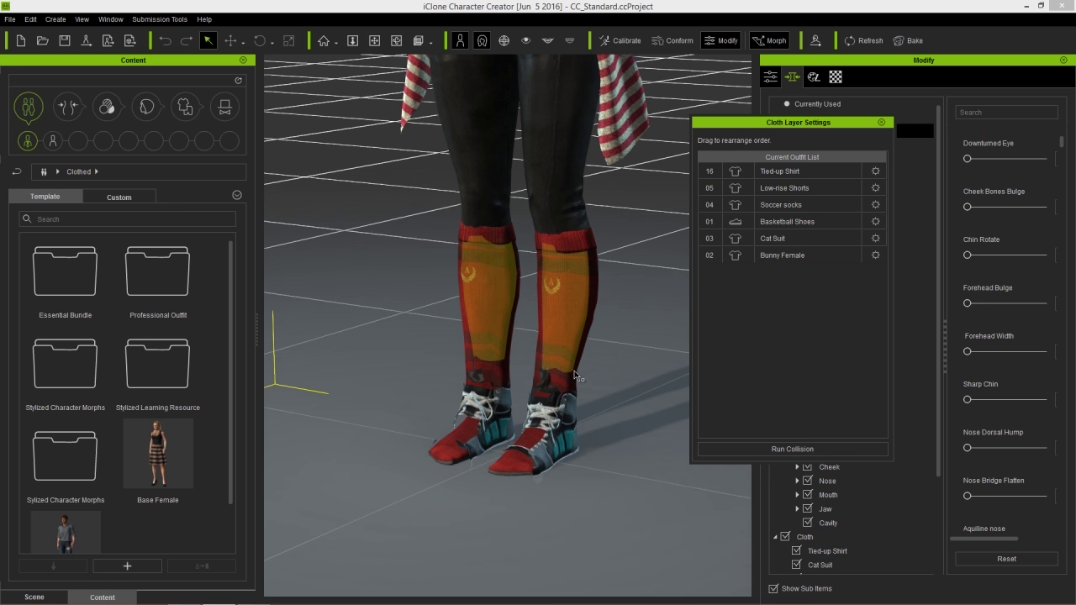
# - Move the Basketball Shoes above the Soccer socks in the Current Outfit List and run the collision
pyautogui.click(788, 222)
pyautogui.moveTo(782, 223); pyautogui.dragTo(782, 202)
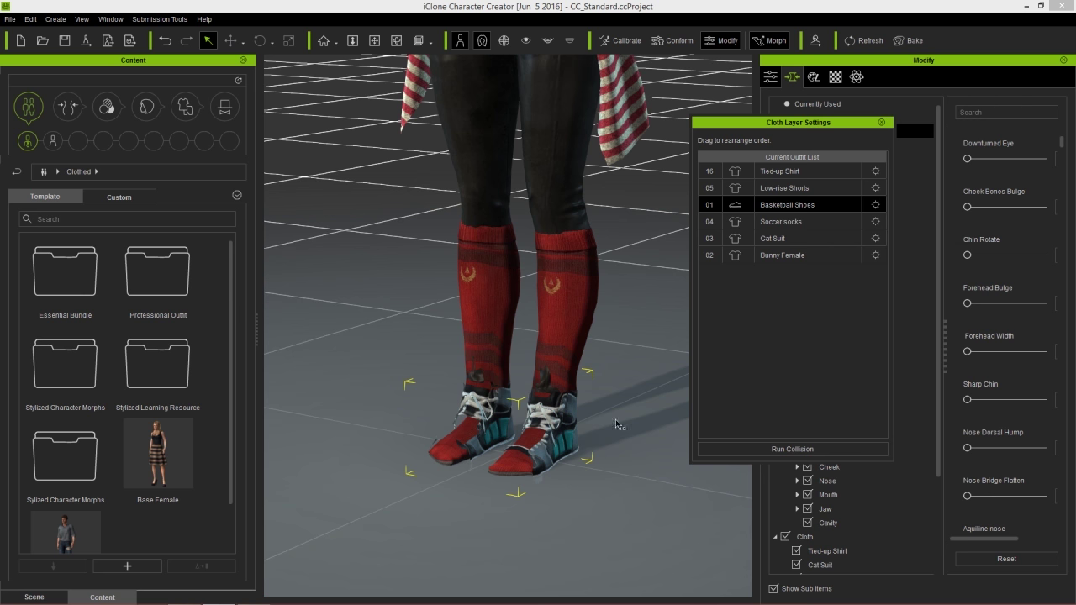
pyautogui.click(799, 448)
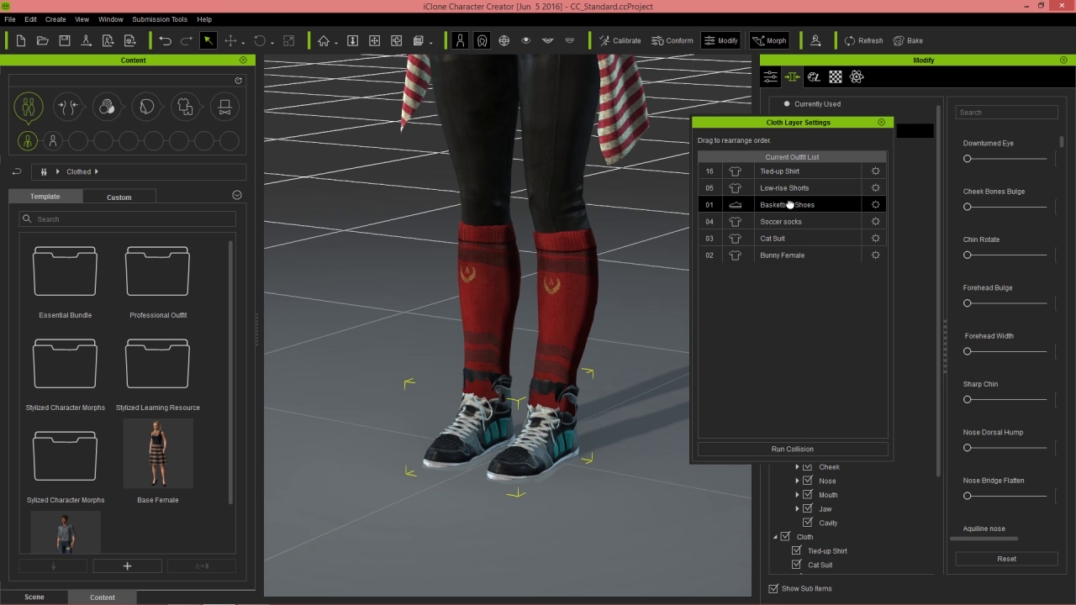
# - Calculate the collision for the Basketball Shoes in the Conform Clothing settings and close those settings
pyautogui.click(675, 41)
pyautogui.click(224, 272)
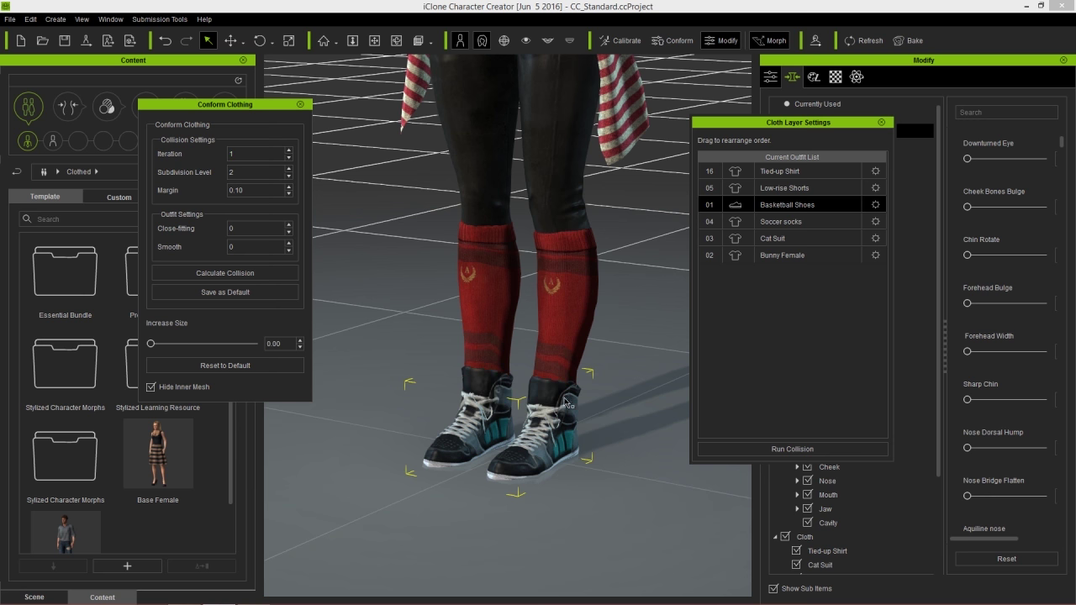
pyautogui.click(300, 105)
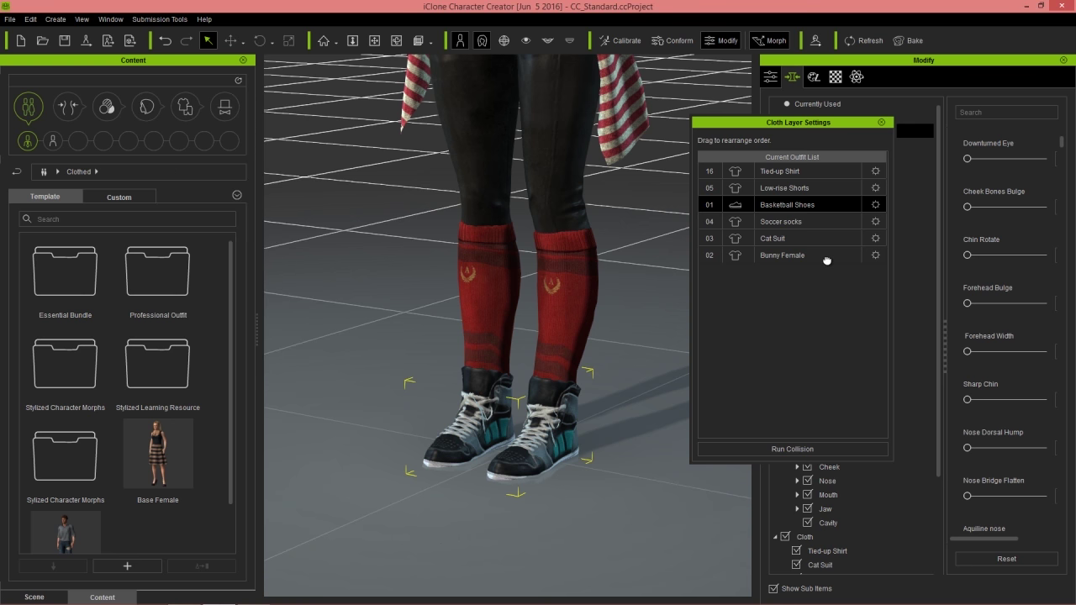
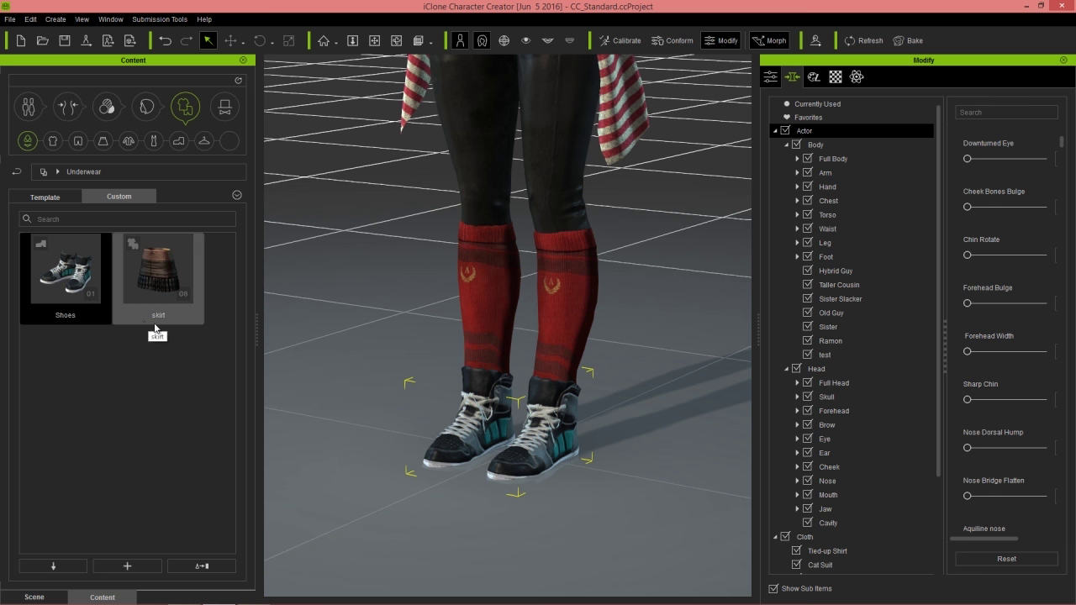
pyautogui.hotkey('alt', 'Tab')
pyautogui.hotkey('alt', 'Tab')
pyautogui.hotkey('alt', 'Tab')
pyautogui.hotkey('alt', 'Tab')
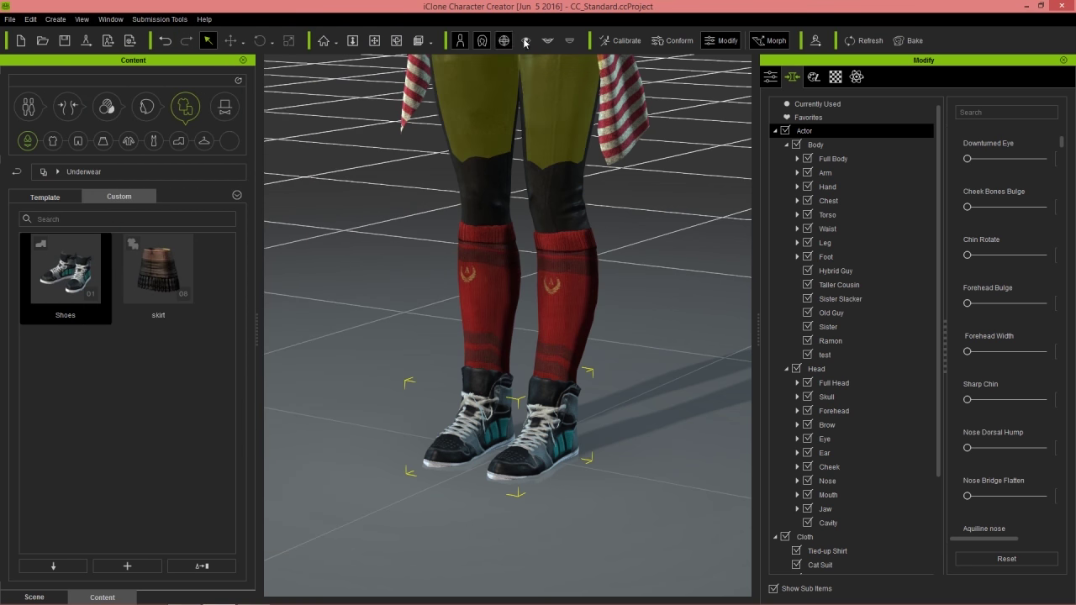
# - Reopen the Cloth Layer Settings and set the Basketball Shoes' collision order to 2
pyautogui.click(111, 19)
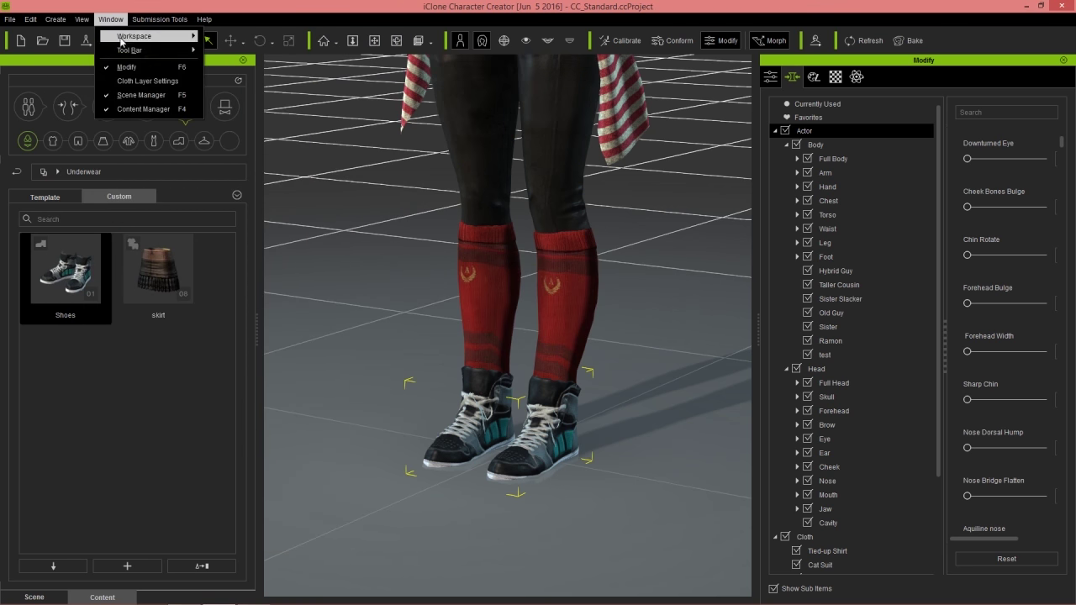
pyautogui.press('Escape')
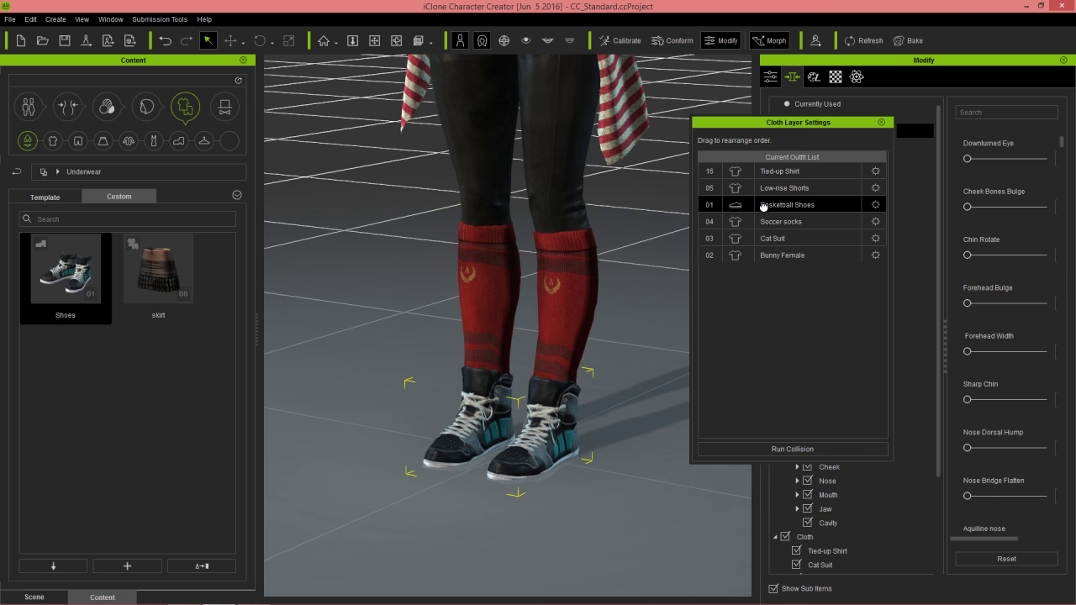
pyautogui.click(877, 205)
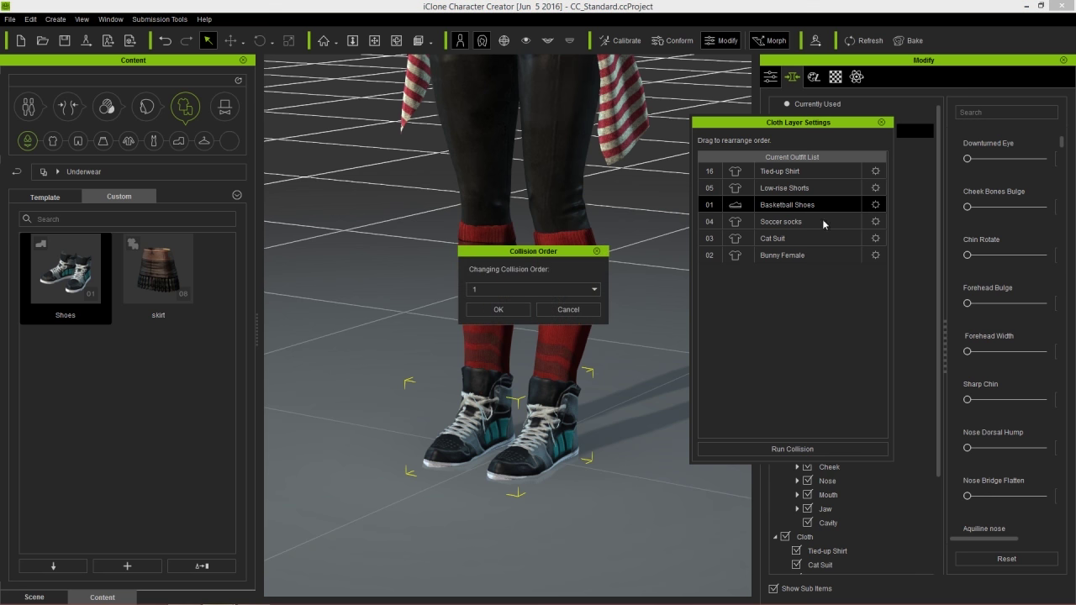
pyautogui.click(589, 289)
pyautogui.click(510, 310)
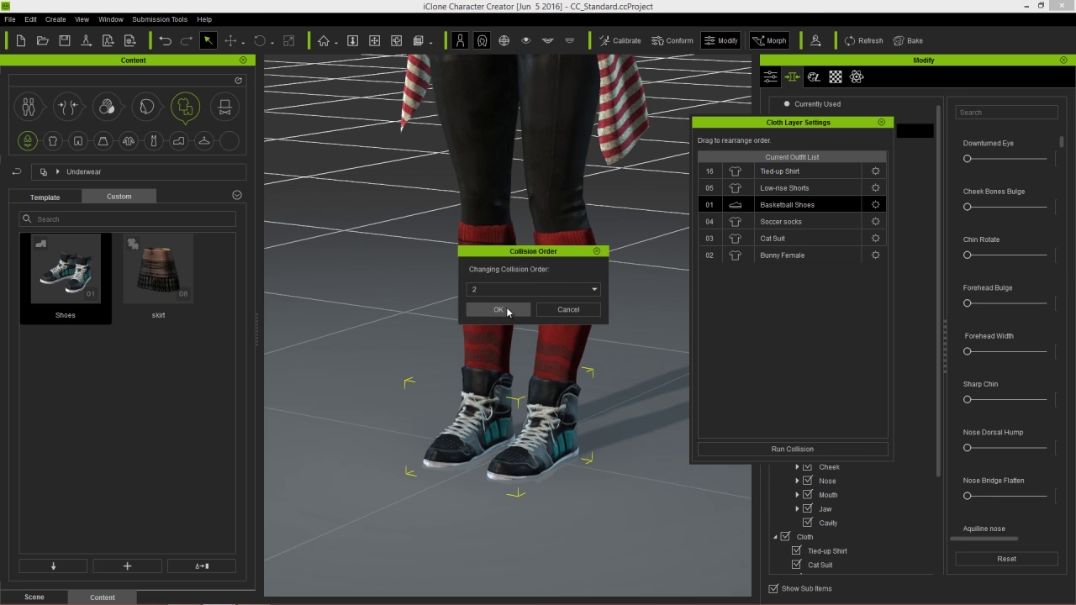
pyautogui.click(500, 309)
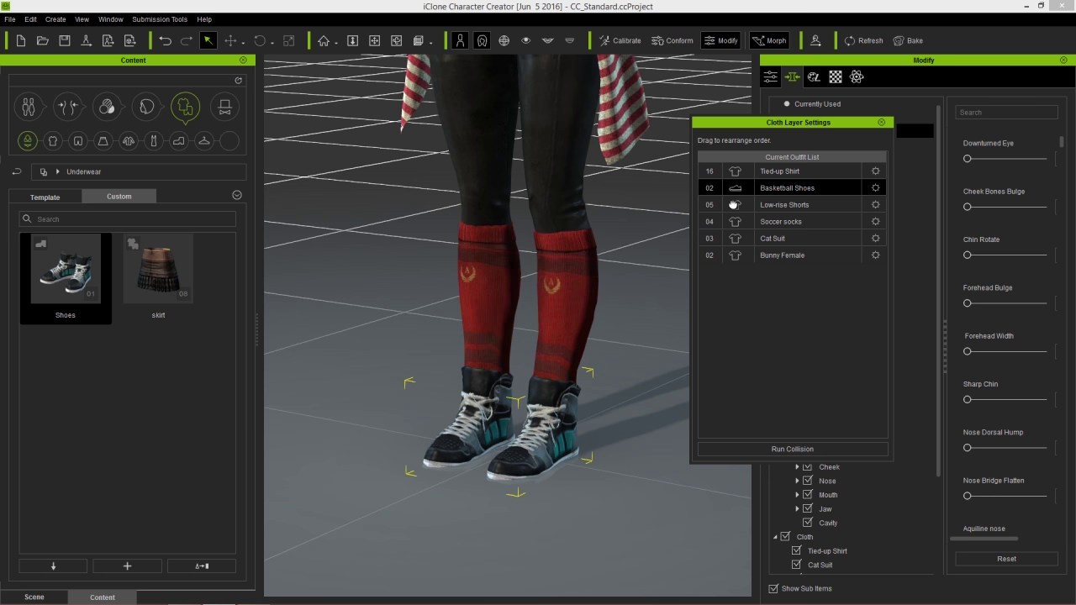
# - Add the selected Basketball Shoes to the custom content library, check their collision order, and close the Cloth Layer Settings
pyautogui.click(128, 566)
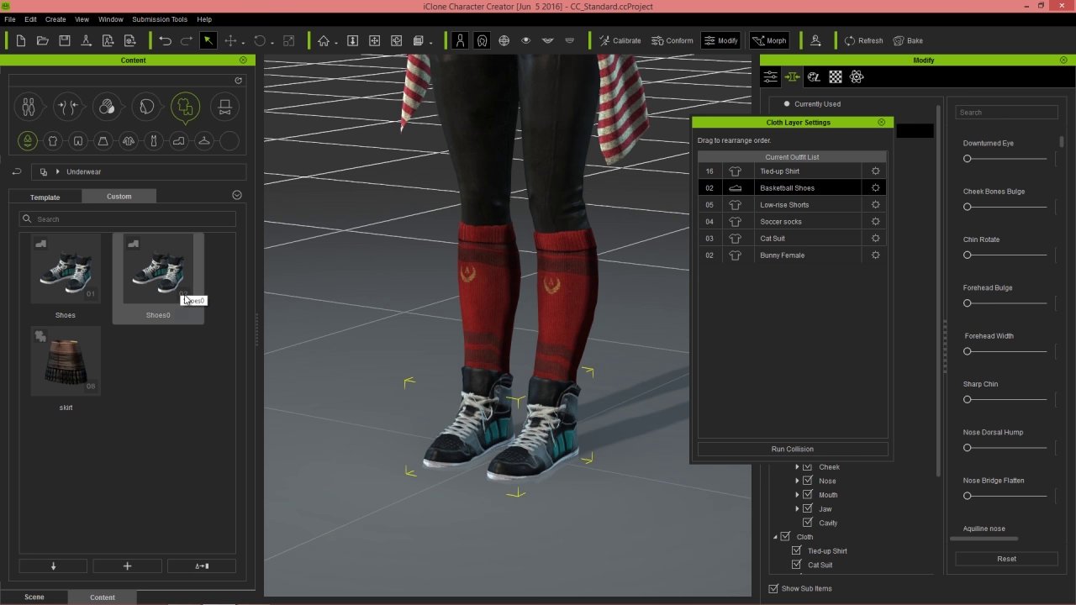
pyautogui.click(876, 187)
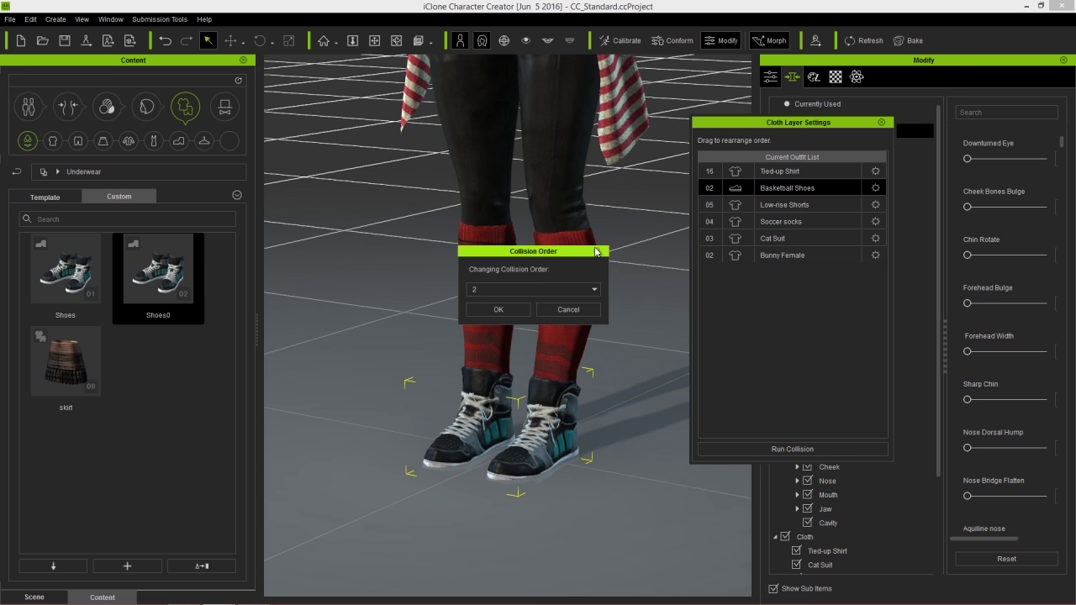
pyautogui.click(597, 253)
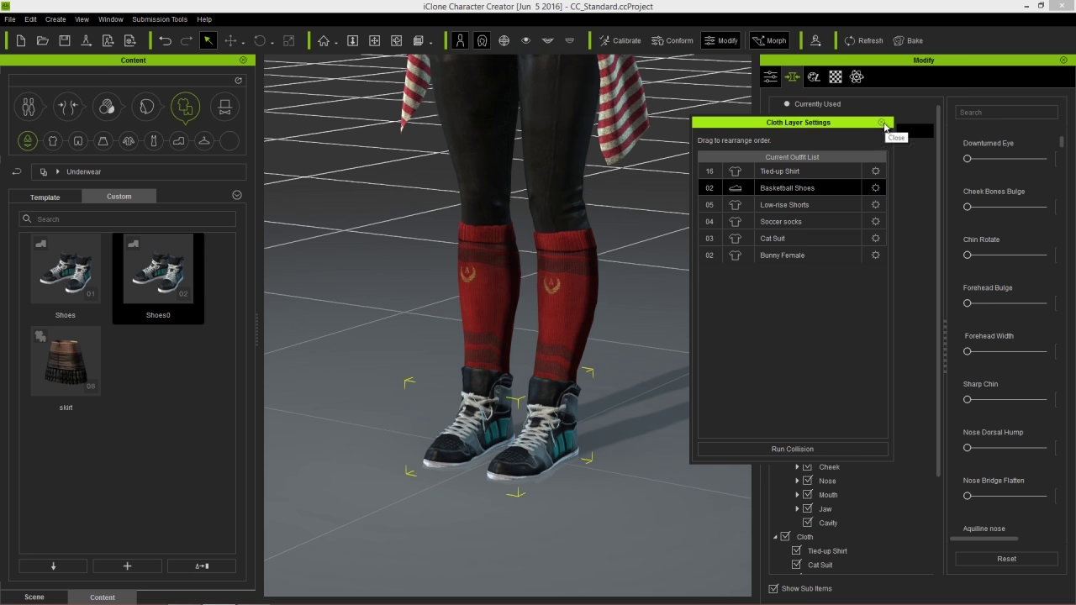
pyautogui.click(882, 123)
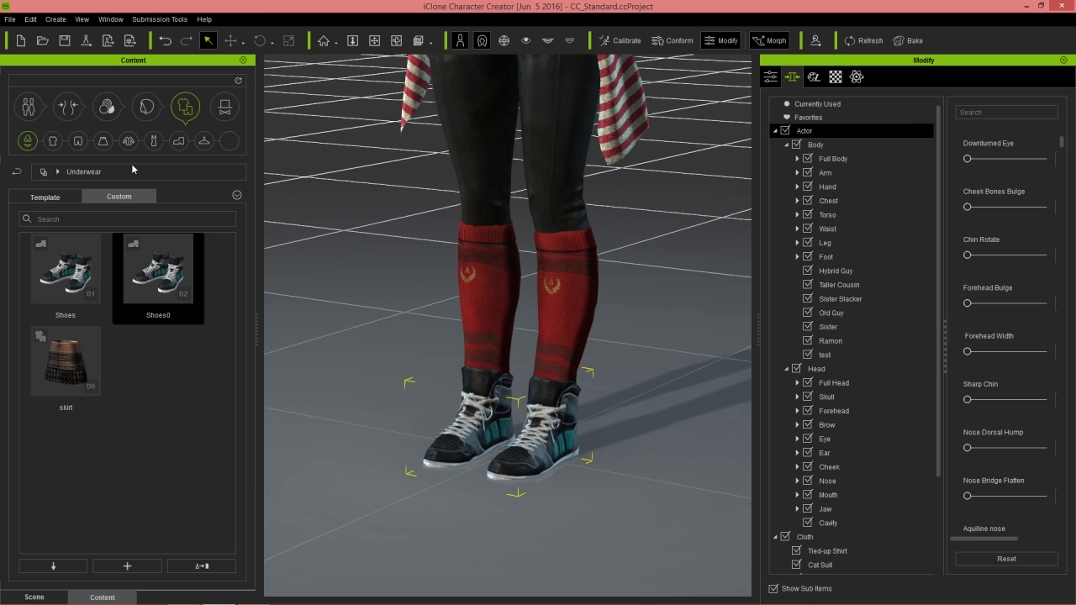
# - Save the dressed character as a new Character Creator project named crazylady
pyautogui.scroll(-5, 586, 260)
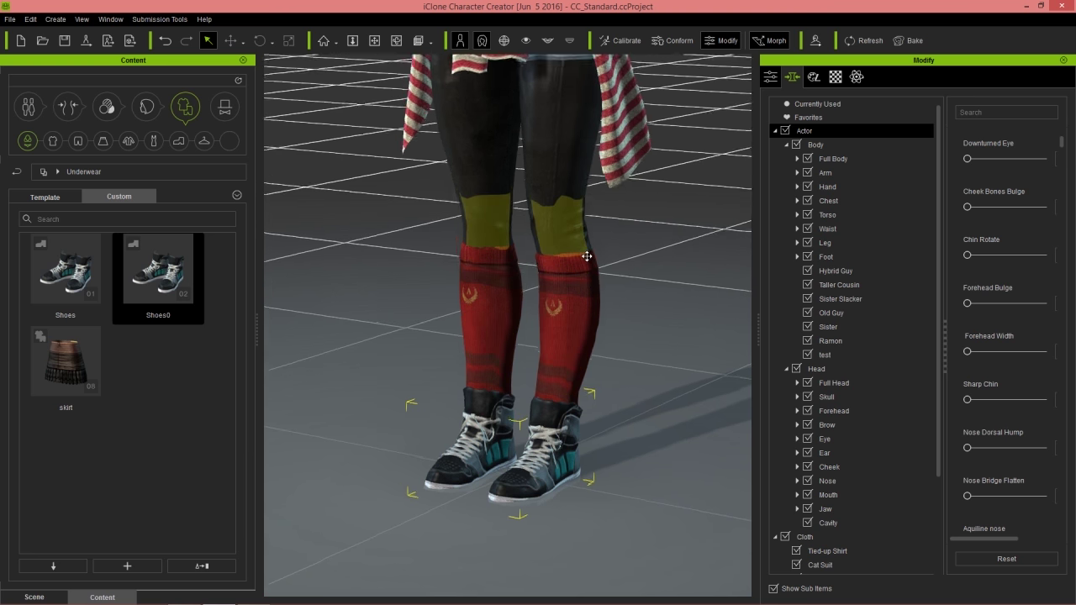
pyautogui.moveTo(586, 288); pyautogui.dragTo(598, 220, button='middle')
pyautogui.click(11, 20)
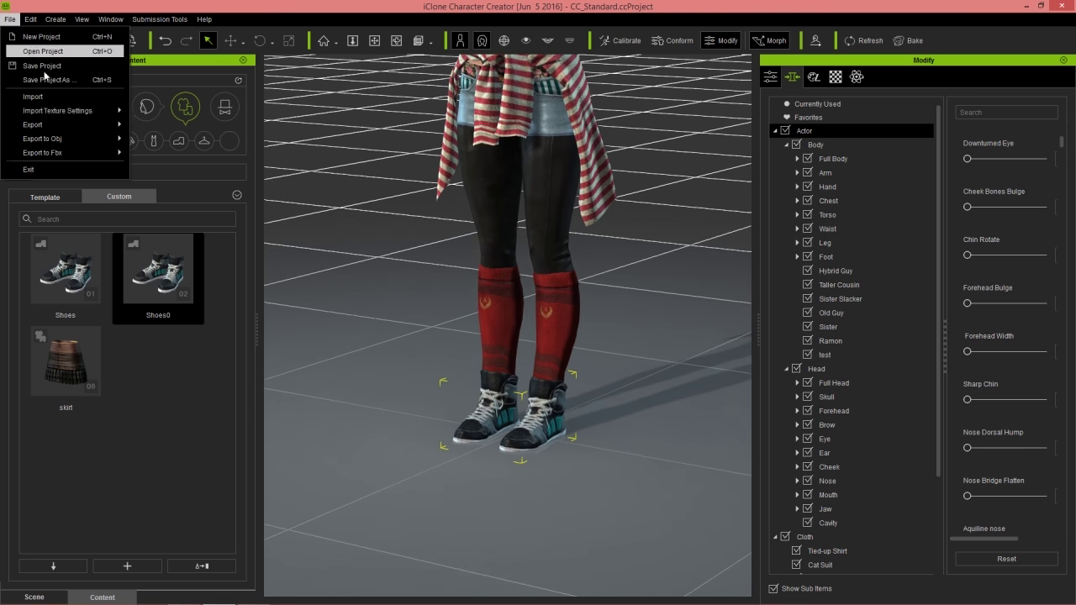
pyautogui.click(59, 85)
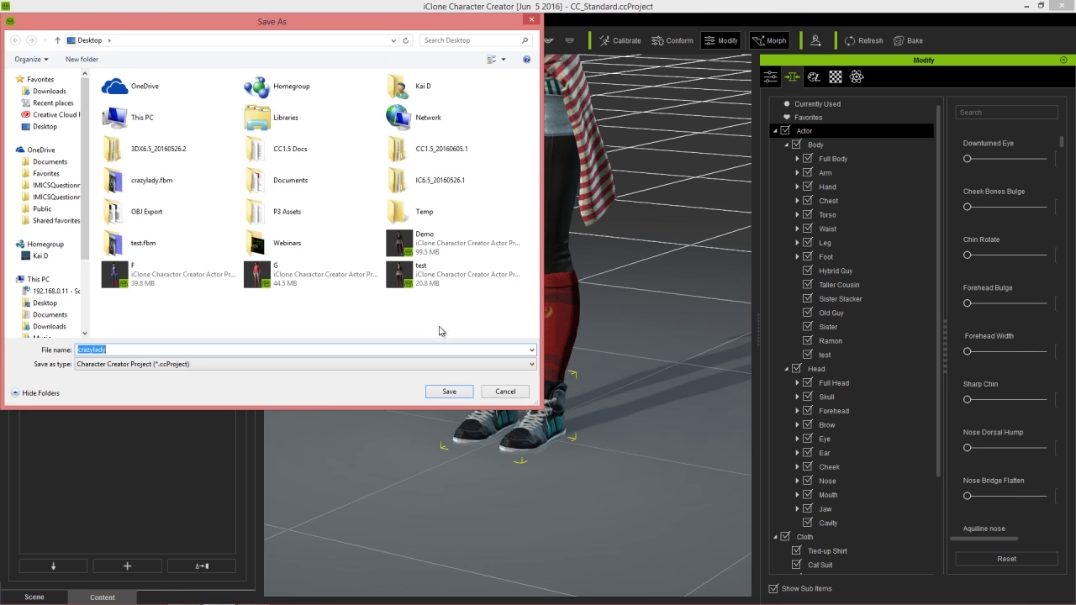
pyautogui.click(455, 395)
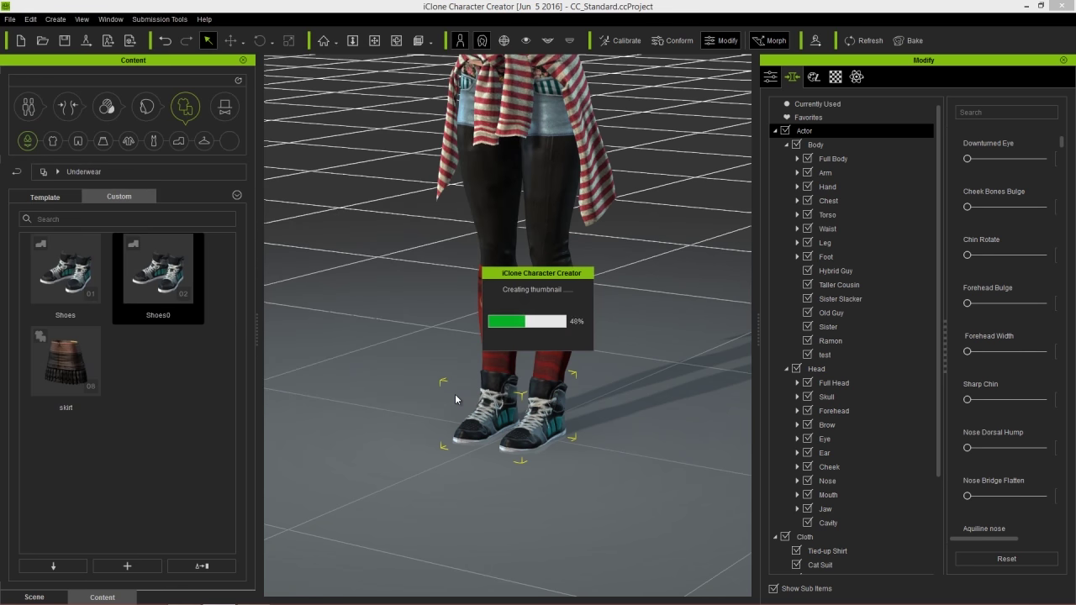
# - Load the PO_10 character from the Professional Outfit folder of clothed characters as a full project
pyautogui.click(27, 106)
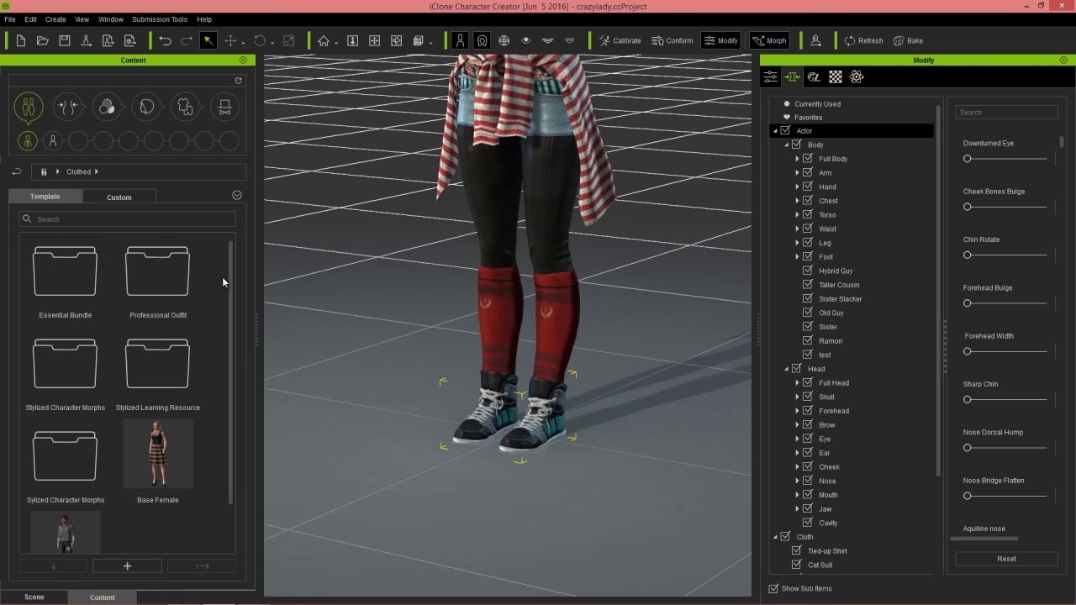
pyautogui.doubleClick(154, 283)
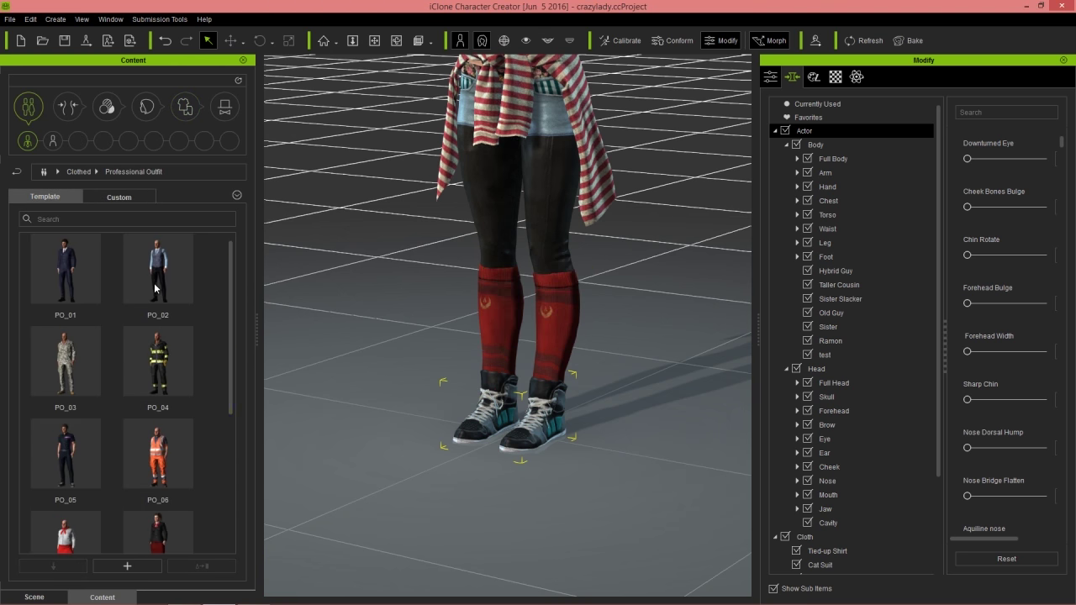
pyautogui.scroll(-4, 216, 420)
pyautogui.scroll(-1, 216, 420)
pyautogui.doubleClick(161, 412)
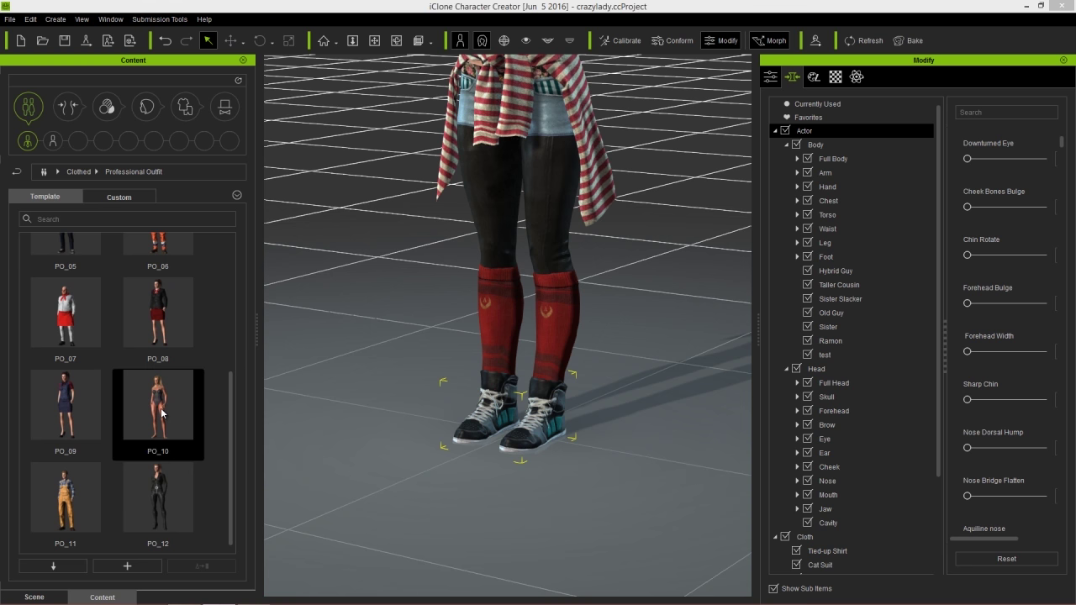
pyautogui.click(484, 336)
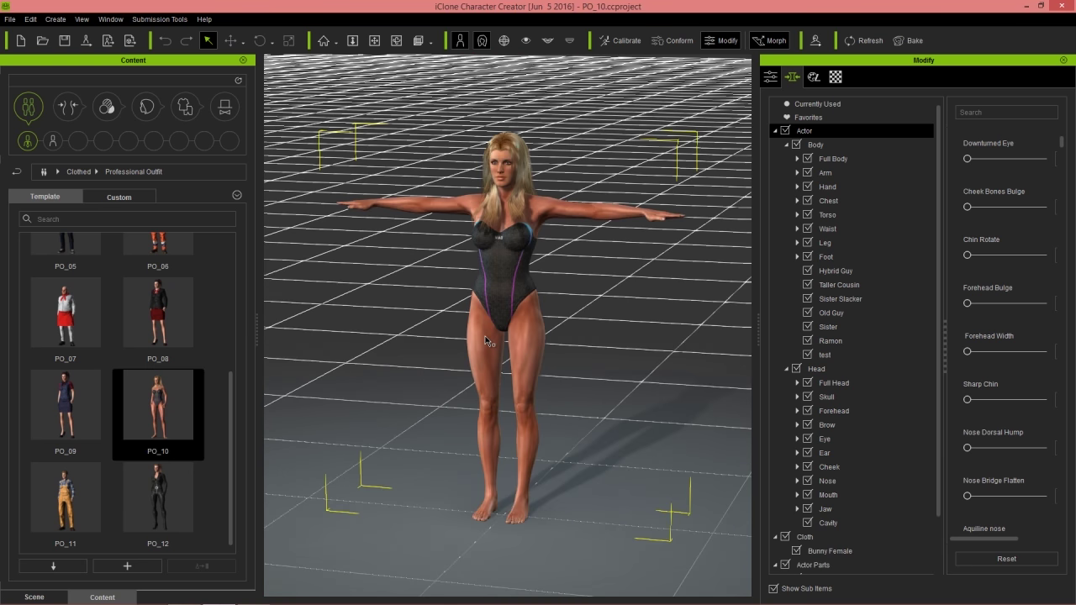
# - Bring the crazylady project file from the desktop onto the loaded character, replacing only the costume
pyautogui.press('super+d')
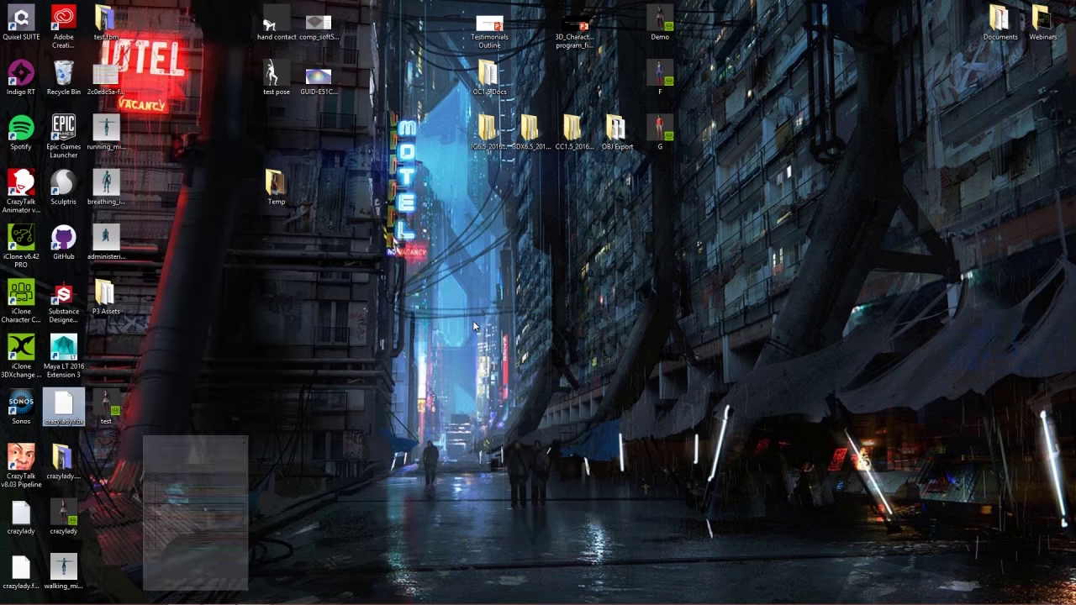
pyautogui.moveTo(63, 513); pyautogui.dragTo(502, 246)
pyautogui.hotkey('alt', 'Tab')
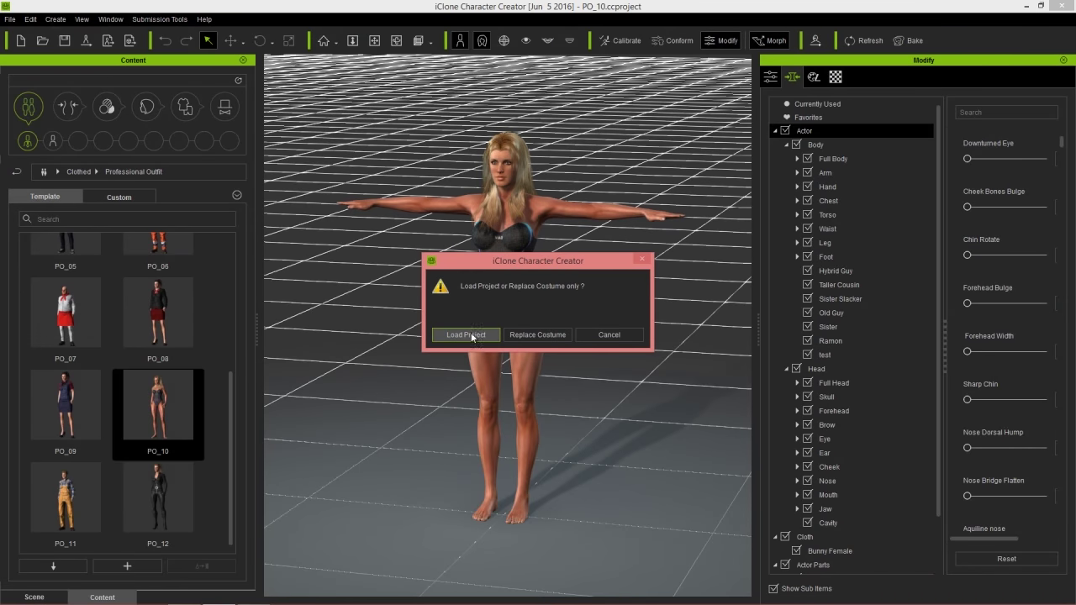
pyautogui.click(532, 335)
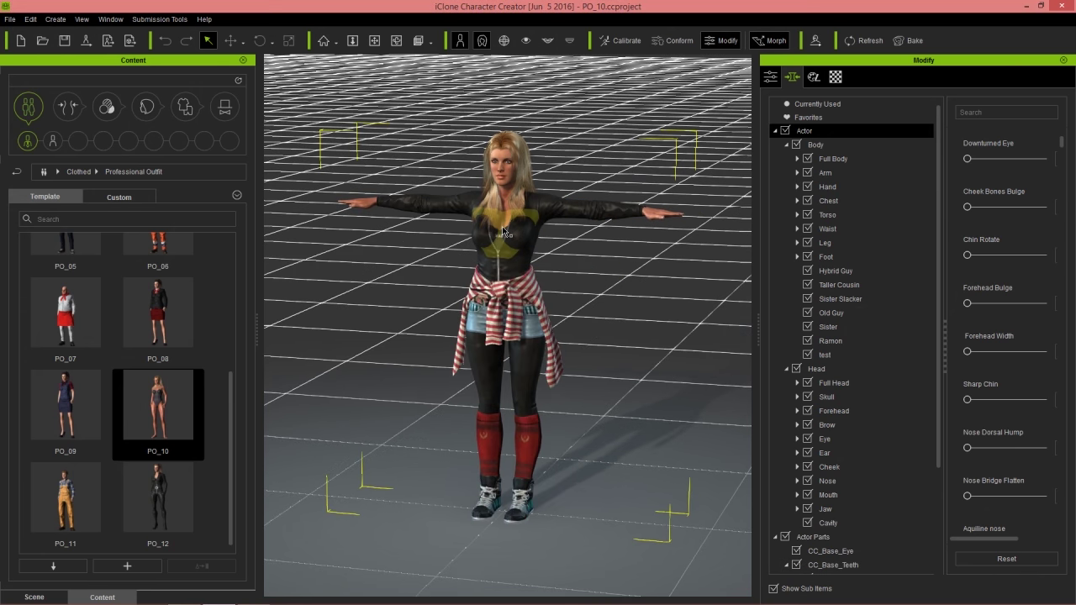
# - Examine the fit of the Basketball Shoes on the new character and their layer in the Cloth Layer Settings
pyautogui.scroll(5, 556, 452)
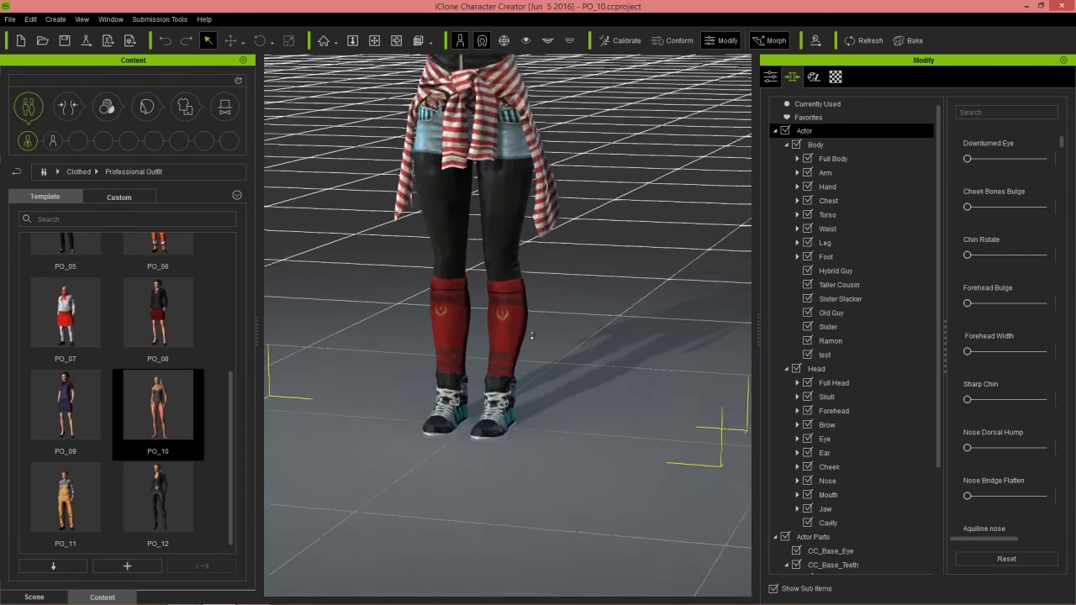
pyautogui.moveTo(571, 347); pyautogui.dragTo(605, 353, button='right')
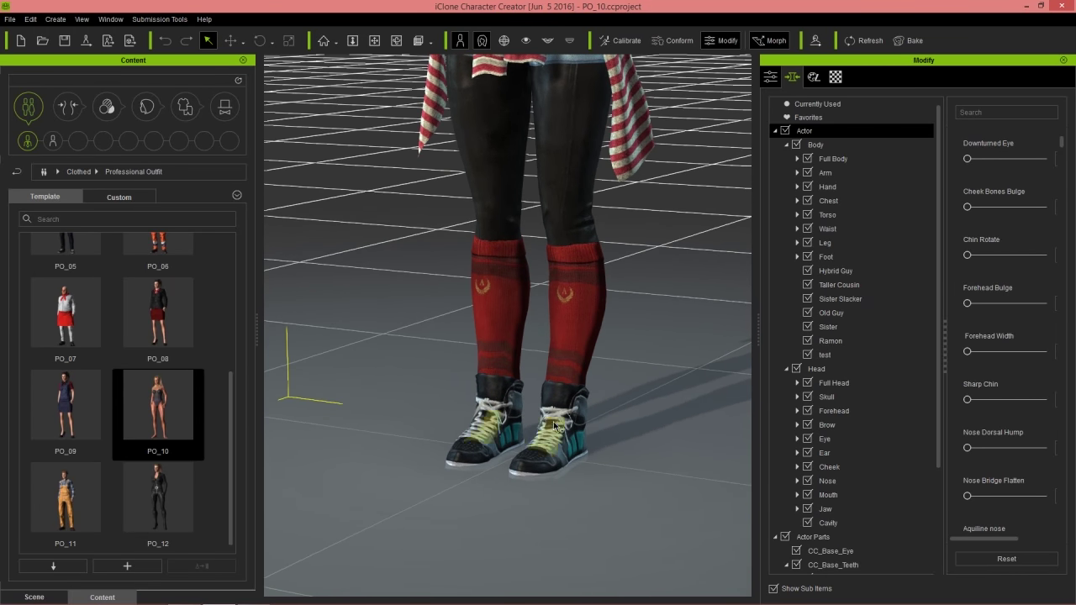
pyautogui.click(562, 425)
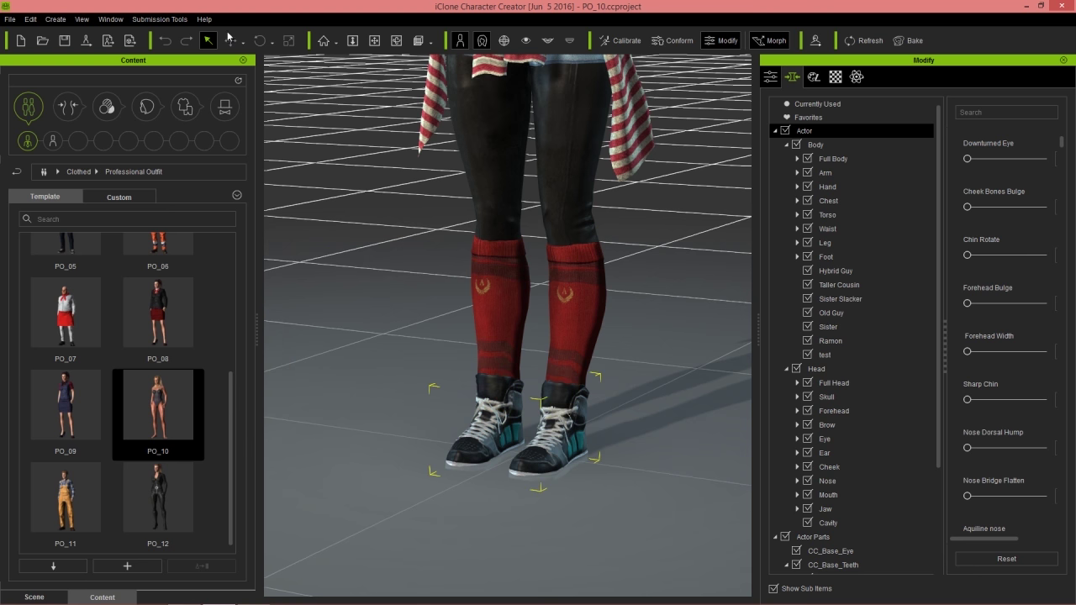
pyautogui.click(110, 18)
pyautogui.click(142, 82)
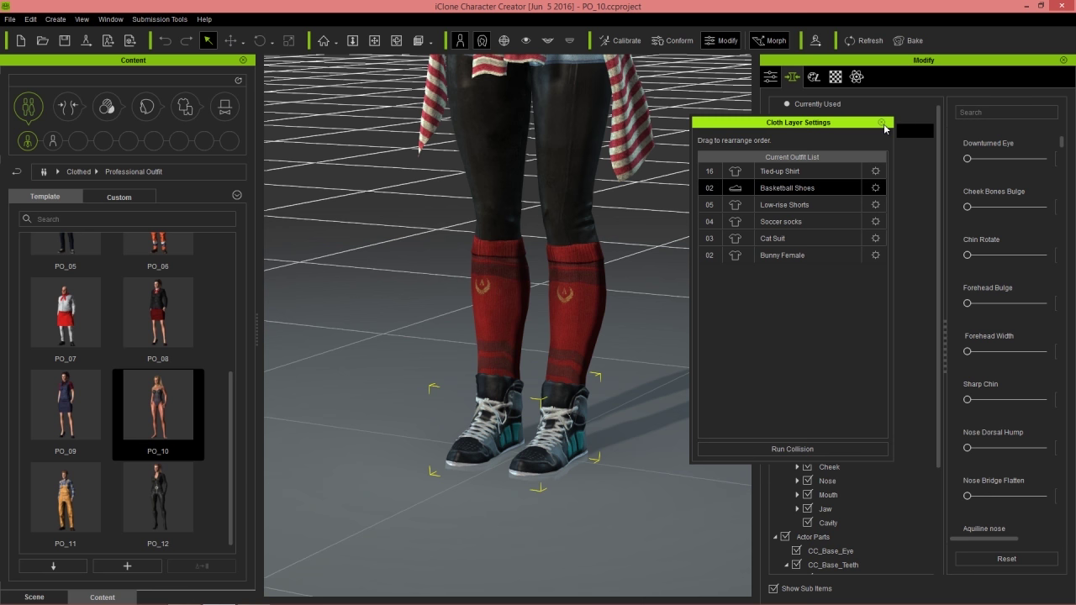
pyautogui.click(882, 122)
# - Set the Bunny Female garment's collision order to 4 in the Cloth Layer Settings and run the collision
pyautogui.moveTo(600, 184); pyautogui.dragTo(547, 295, button='middle')
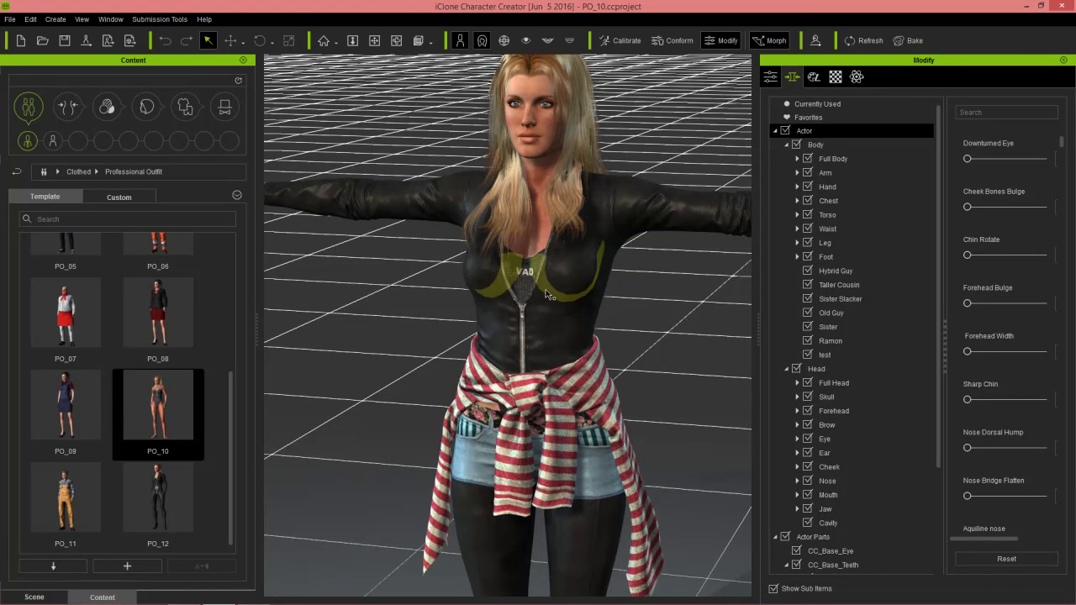
pyautogui.click(524, 313)
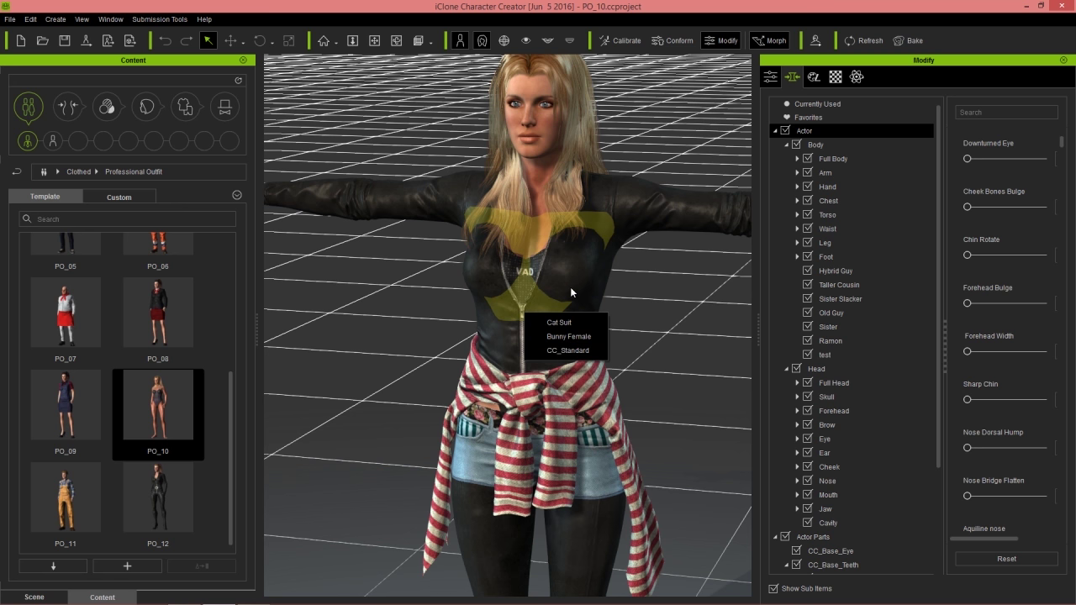
pyautogui.click(566, 337)
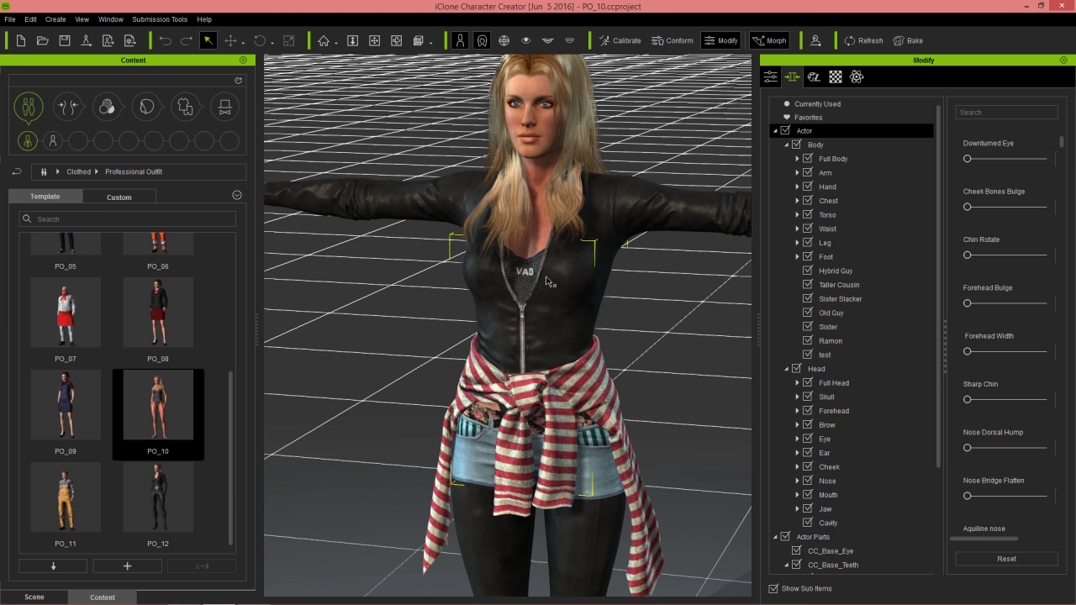
pyautogui.click(110, 18)
pyautogui.click(140, 81)
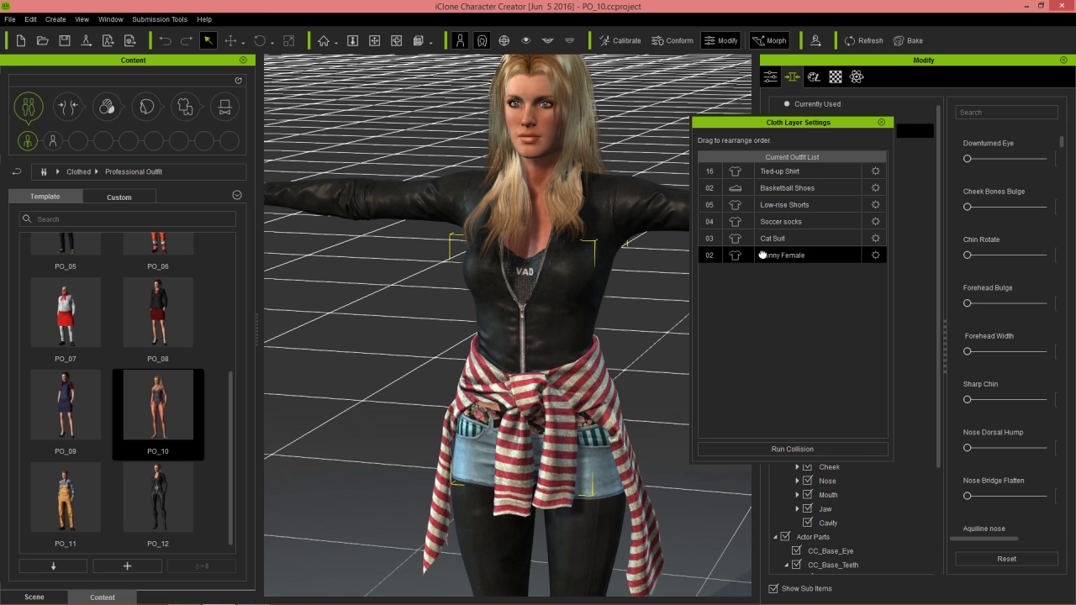
pyautogui.click(876, 254)
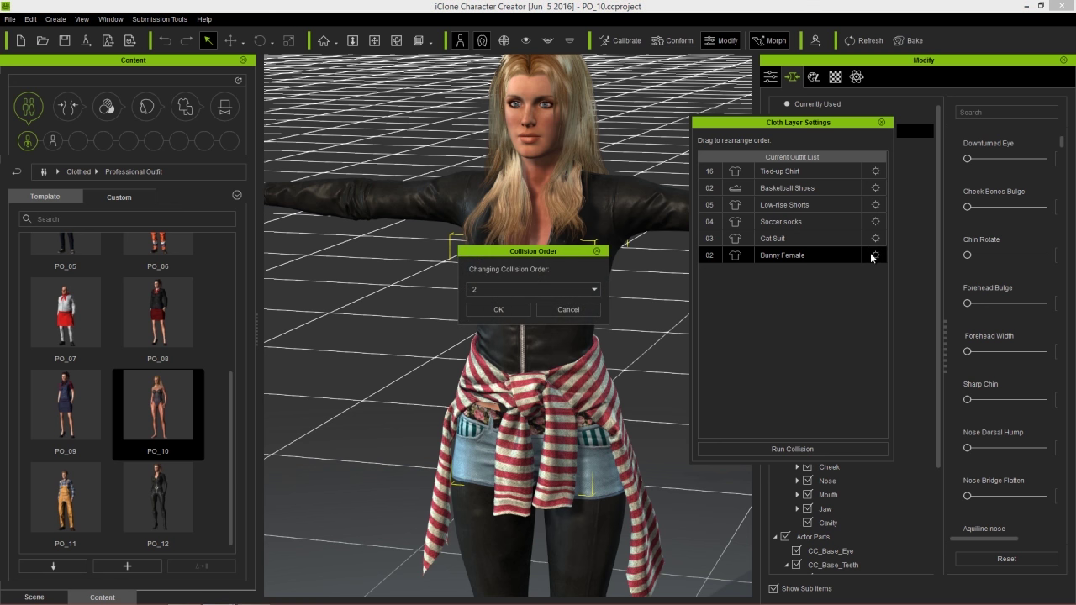
pyautogui.click(558, 287)
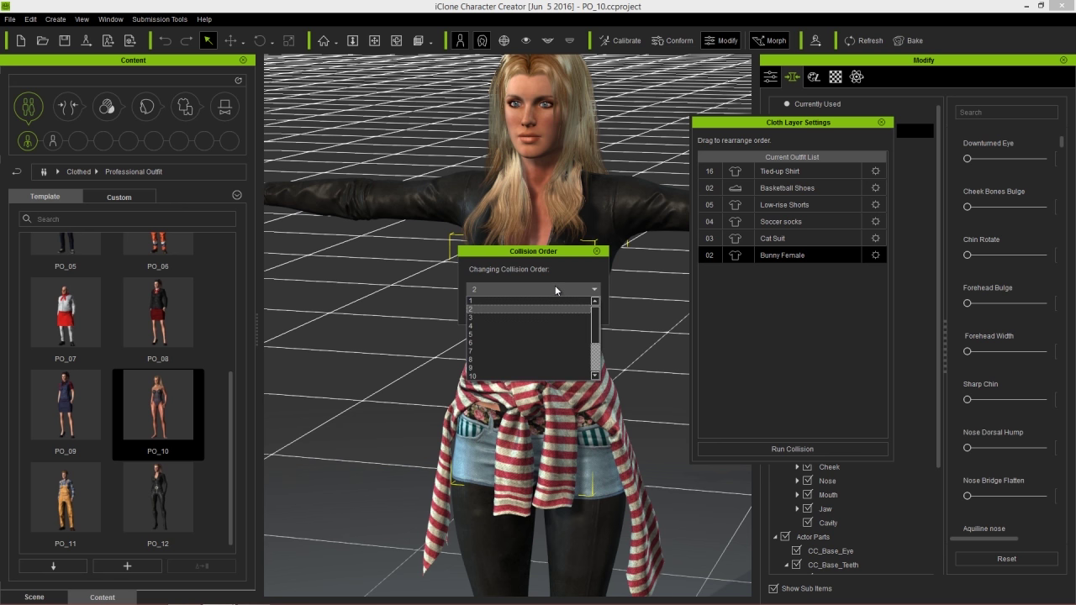
pyautogui.click(504, 325)
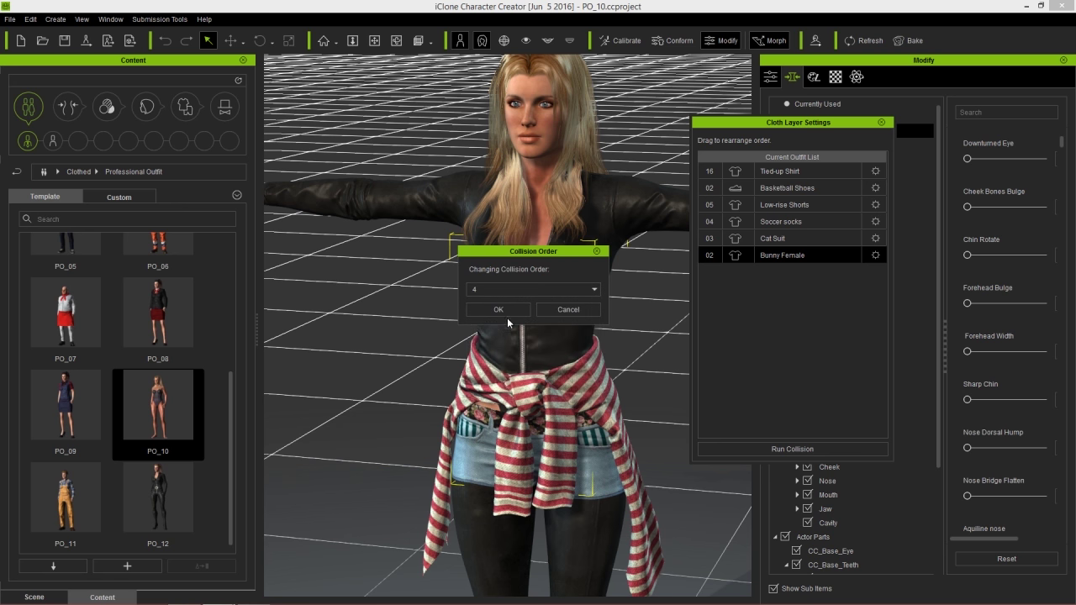
pyautogui.click(505, 311)
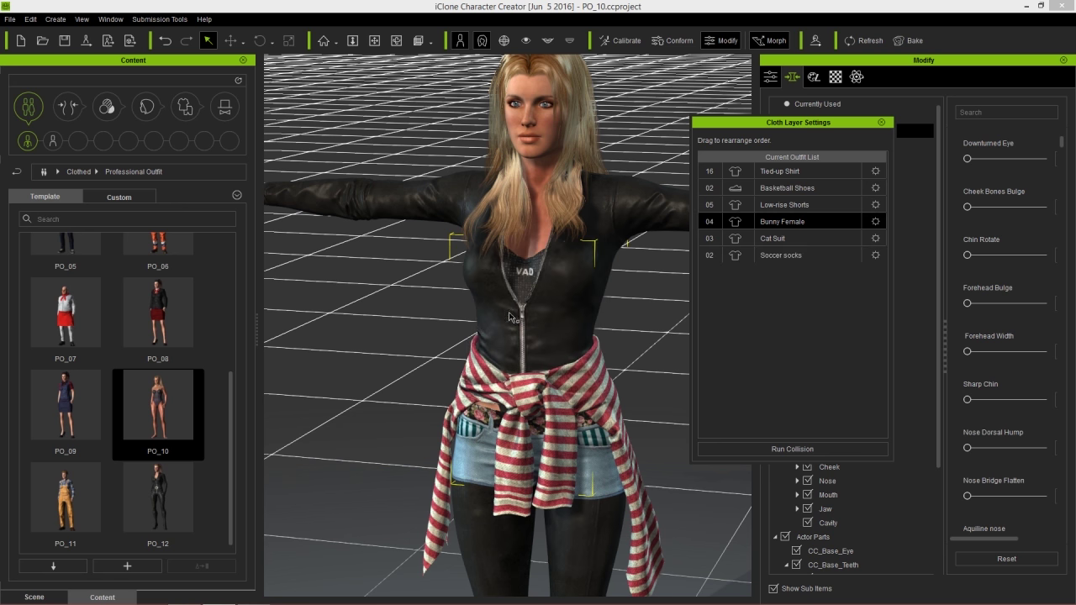
pyautogui.click(782, 449)
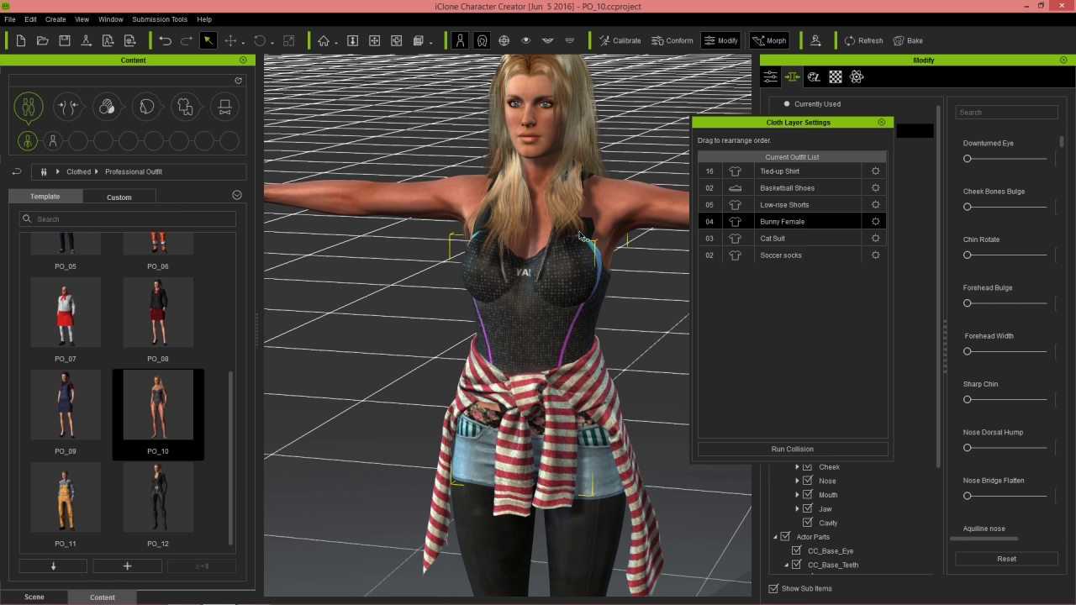
# - Turn off Hide Inner Mesh for the Cat Suit in the Conform Clothing settings
pyautogui.click(779, 238)
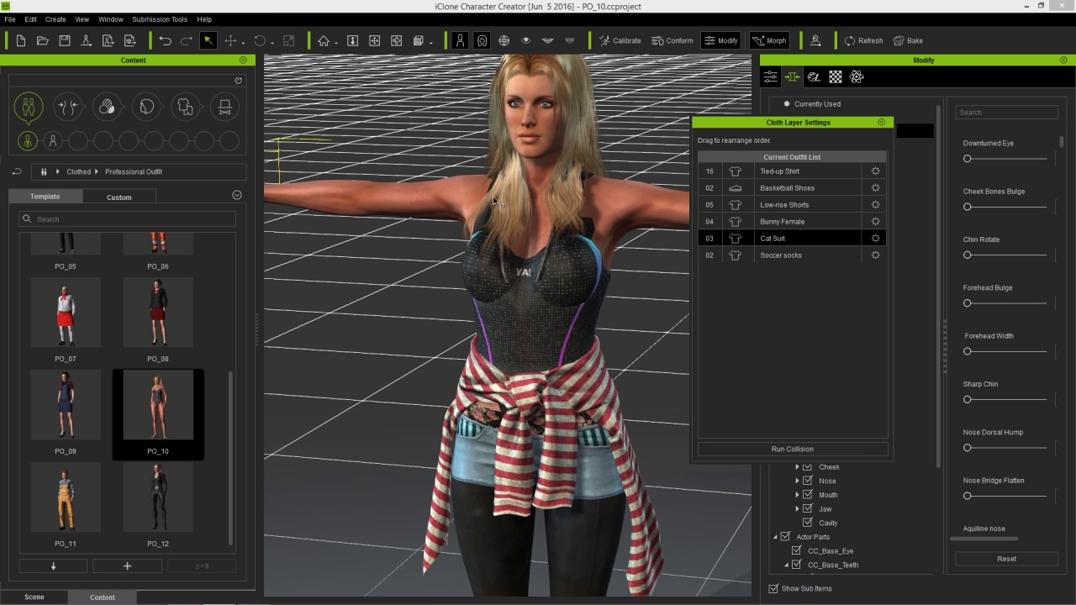
pyautogui.click(673, 40)
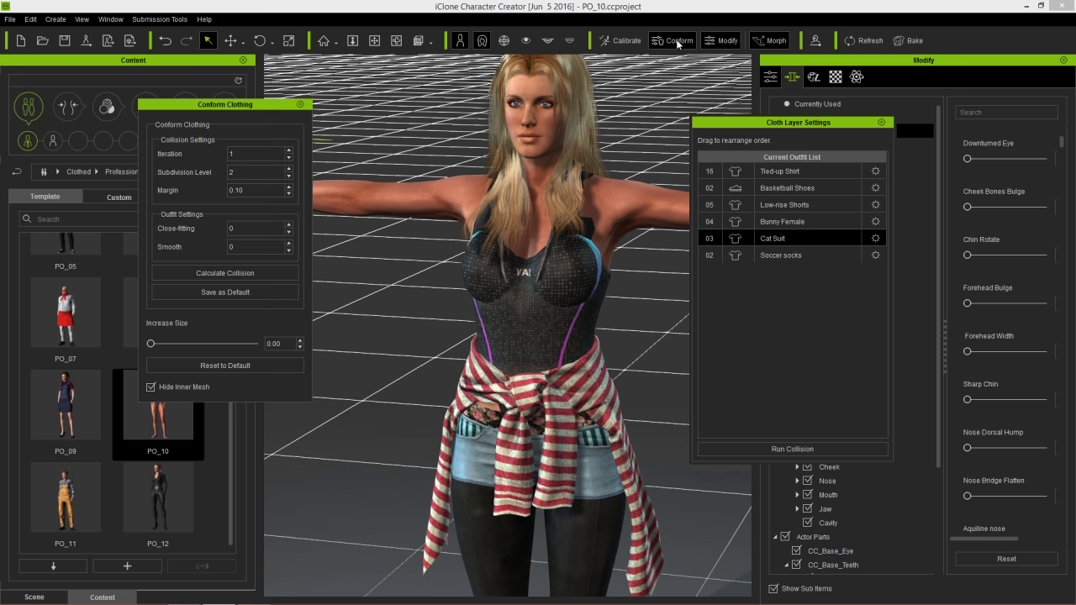
pyautogui.click(152, 386)
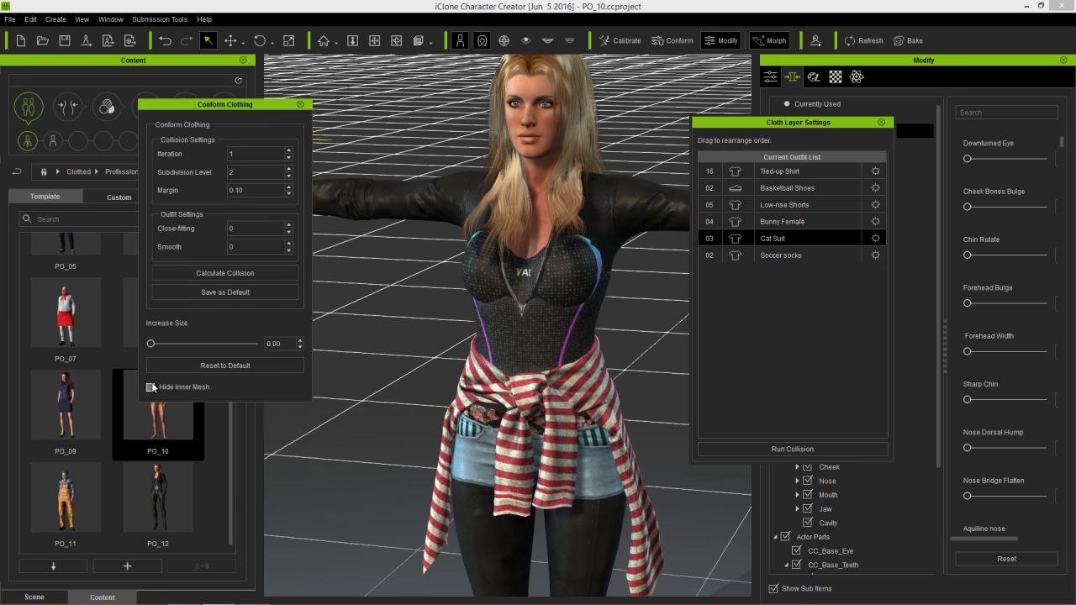
pyautogui.click(301, 105)
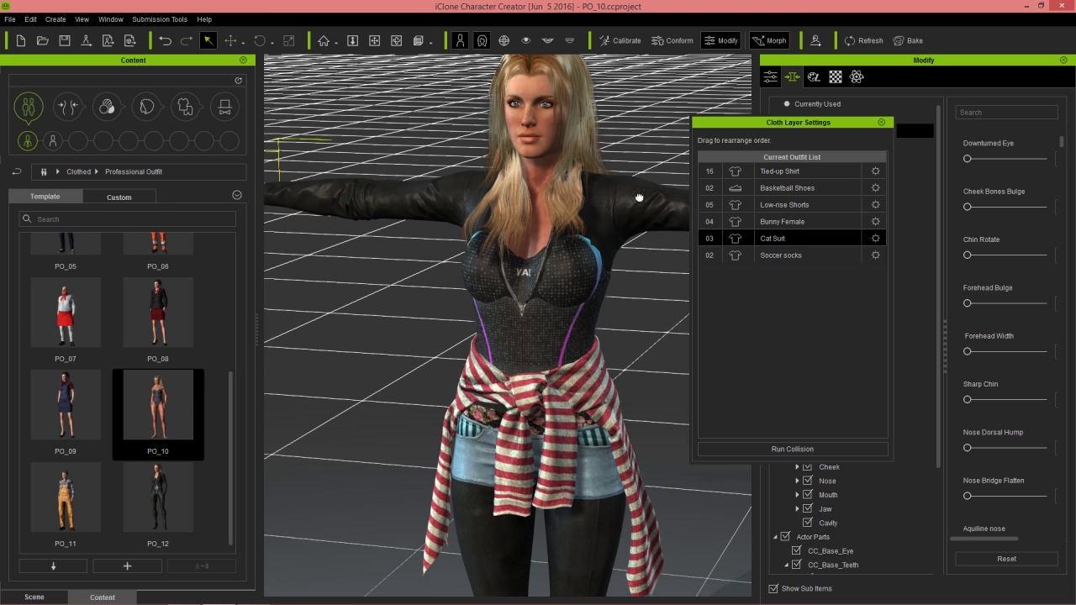
# - Calculate the collision for the Bunny Female garment in the Conform Clothing settings
pyautogui.click(788, 222)
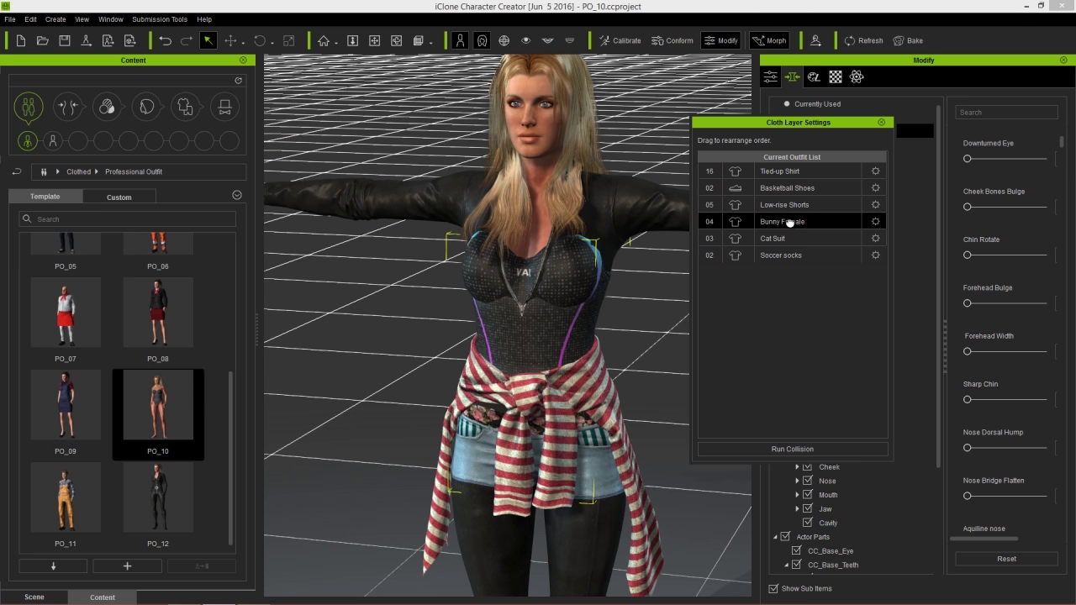
pyautogui.click(681, 40)
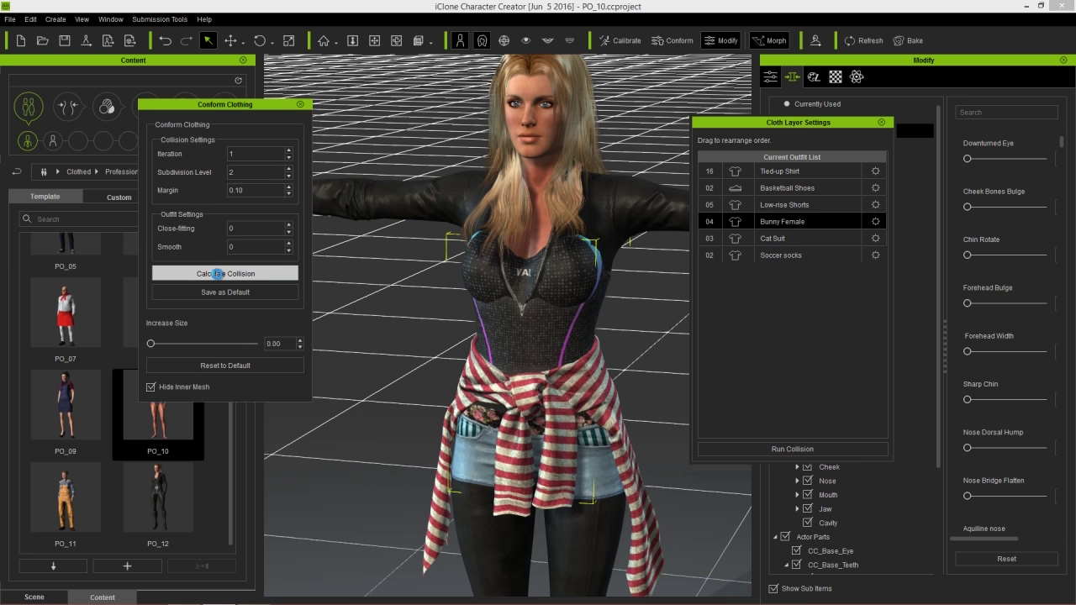
pyautogui.click(216, 273)
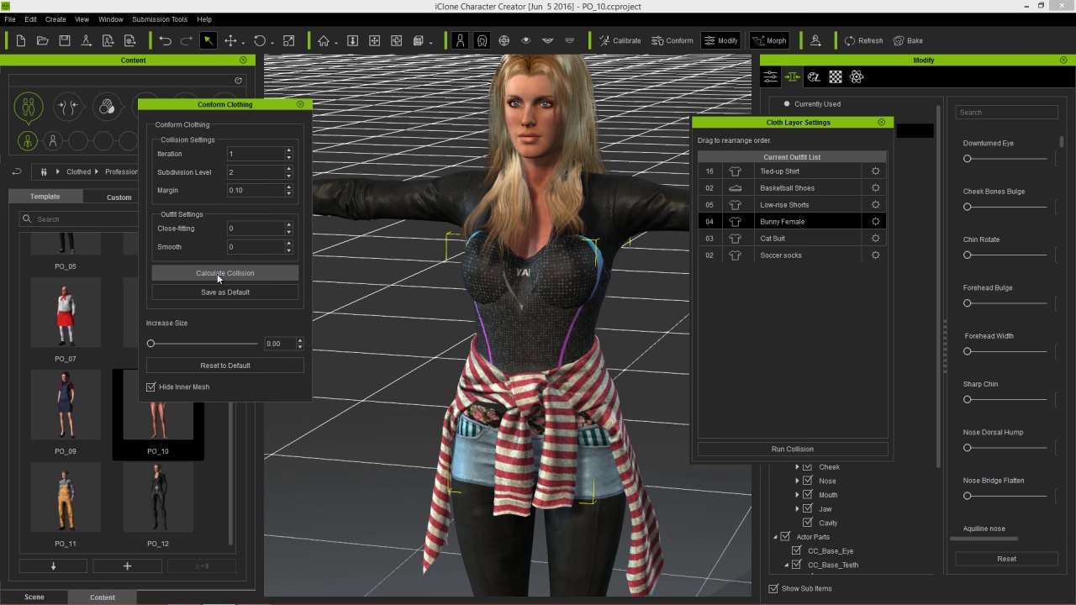
# - Recalculate the Bunny Female garment's collision with the current settings, and close the Conform Clothing settings
pyautogui.click(216, 273)
pyautogui.click(216, 274)
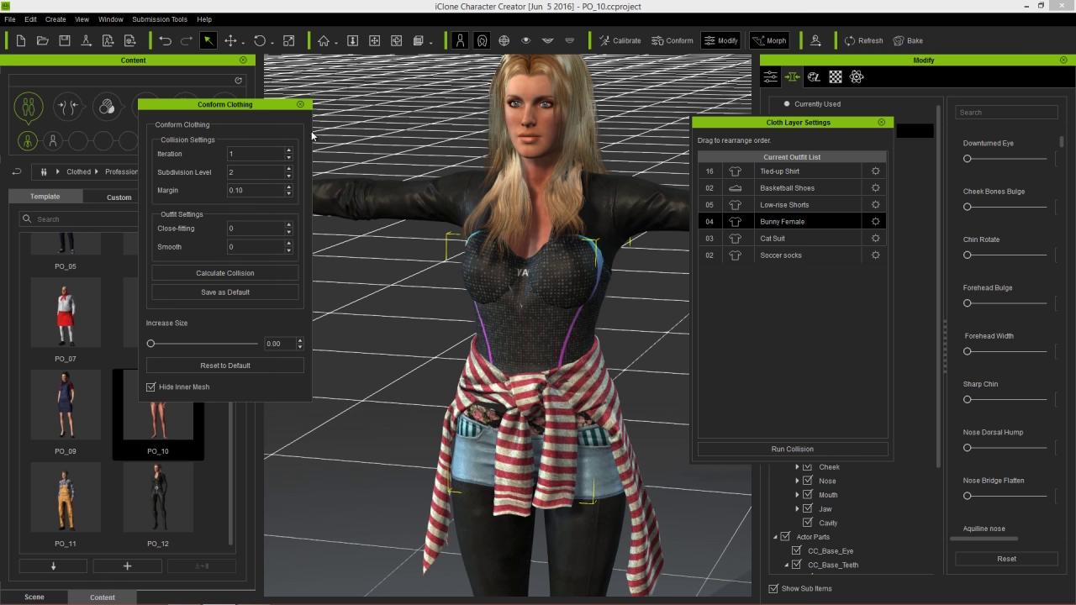
pyautogui.click(300, 105)
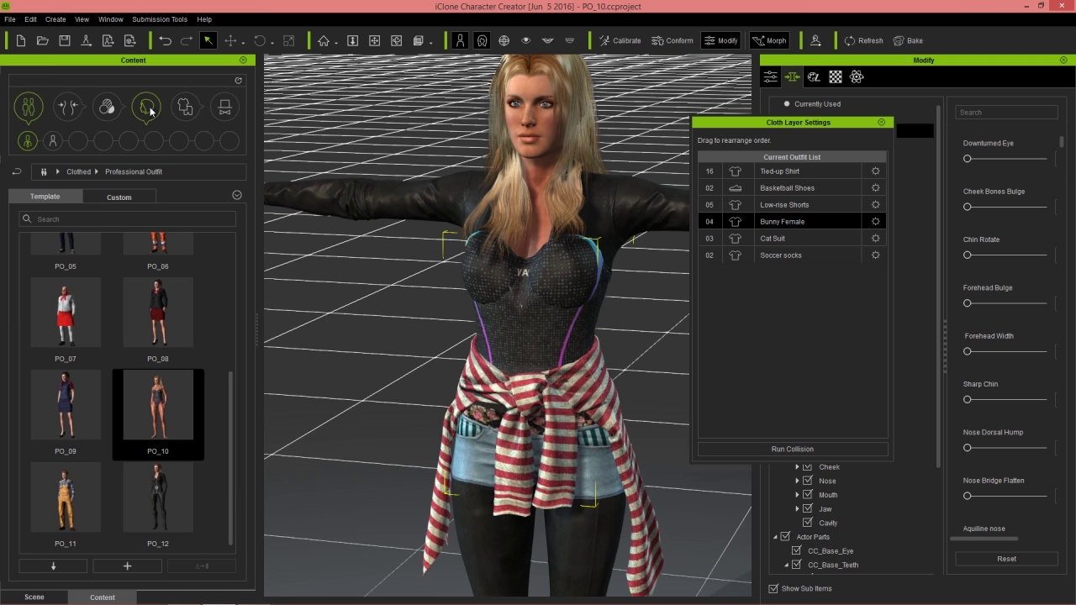
# - Save the selected Bunny Female garment to the custom cloth library under the name Bunny 4
pyautogui.click(185, 107)
pyautogui.click(131, 566)
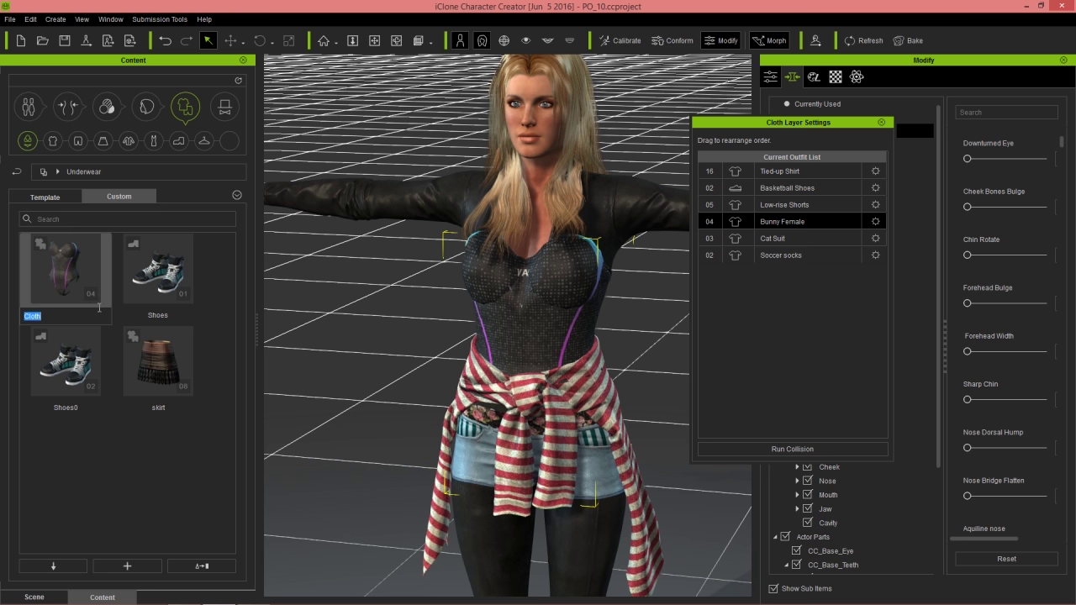
pyautogui.write('Bunny 4')
pyautogui.press('Return')
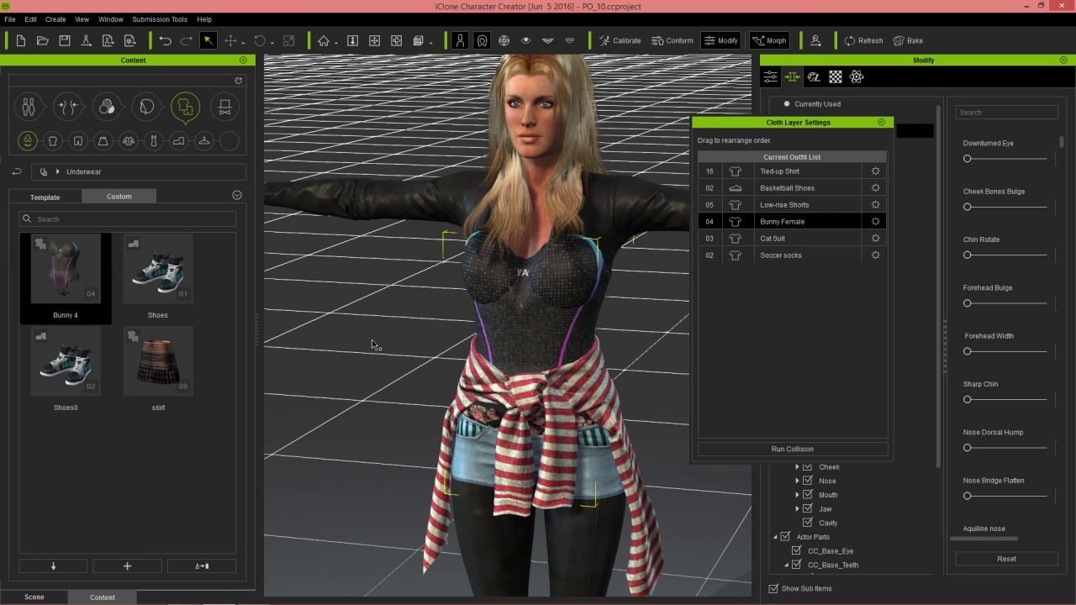
# - Close the Cloth Layer Settings and examine the layered outfit on the full character from several angles
pyautogui.click(881, 122)
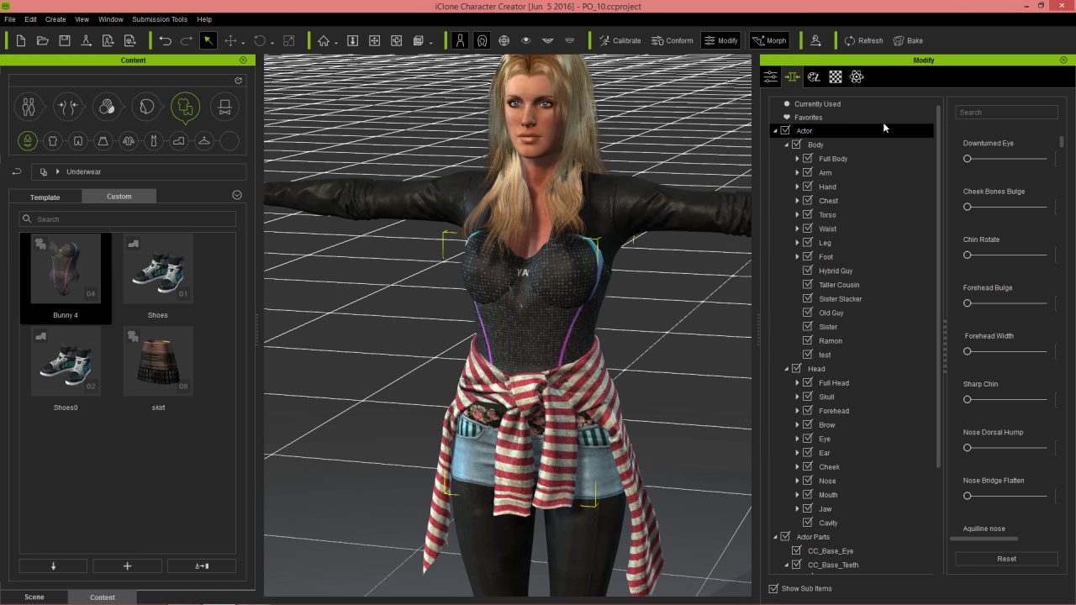
pyautogui.moveTo(586, 317); pyautogui.dragTo(542, 354, button='right')
pyautogui.scroll(-5, 541, 327)
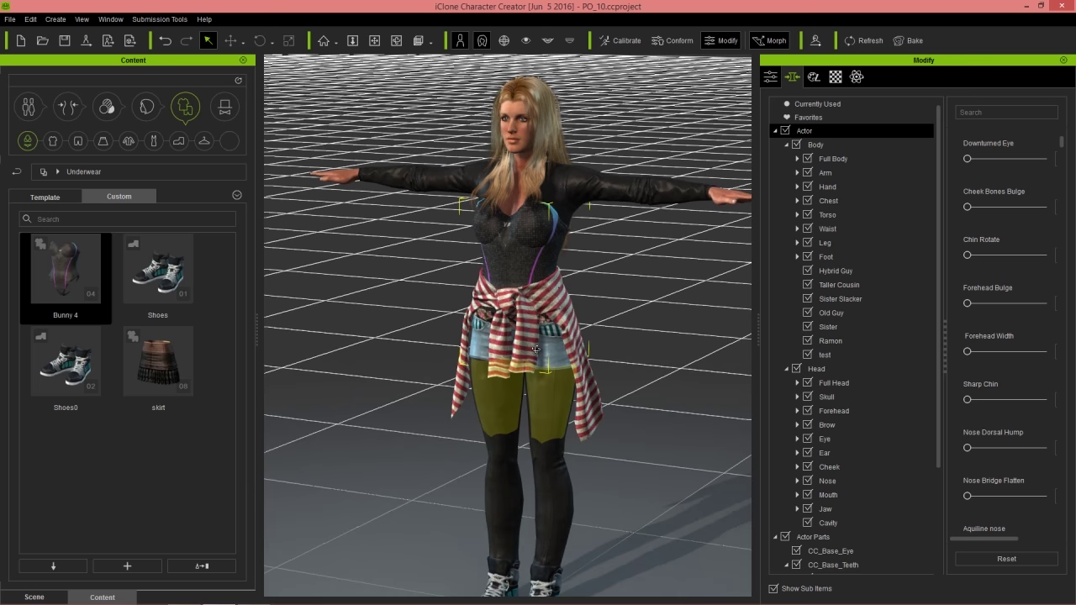
pyautogui.moveTo(596, 290); pyautogui.dragTo(677, 296, button='right')
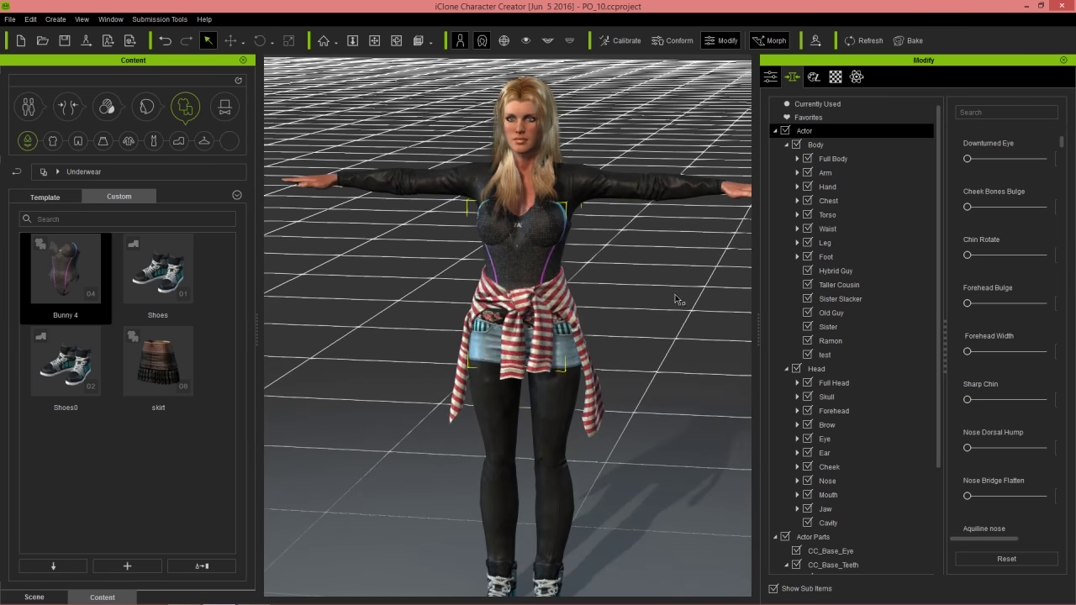
pyautogui.moveTo(680, 243); pyautogui.dragTo(629, 252, button='right')
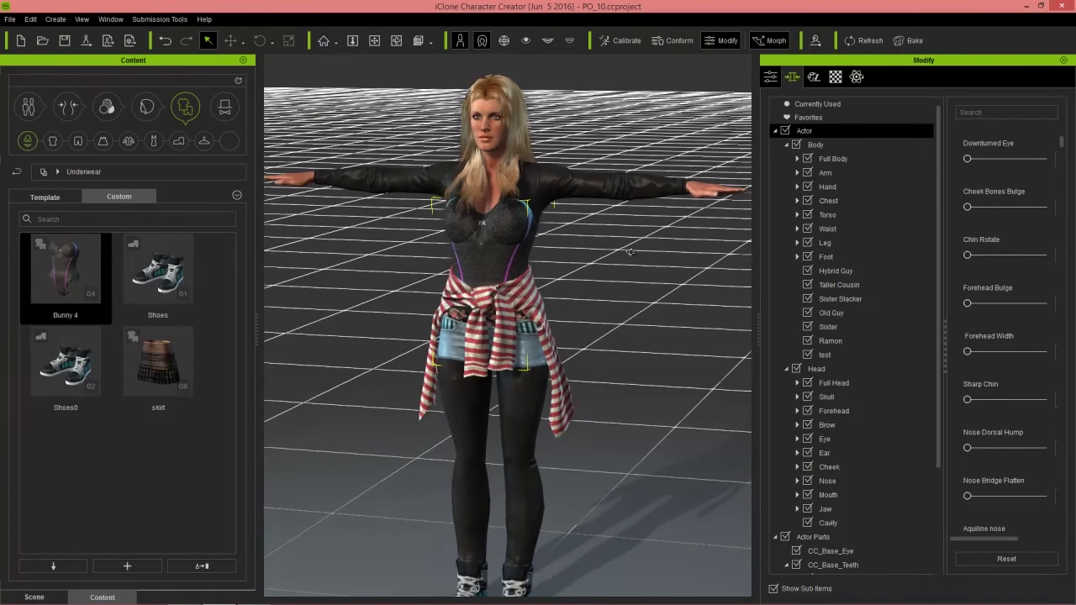